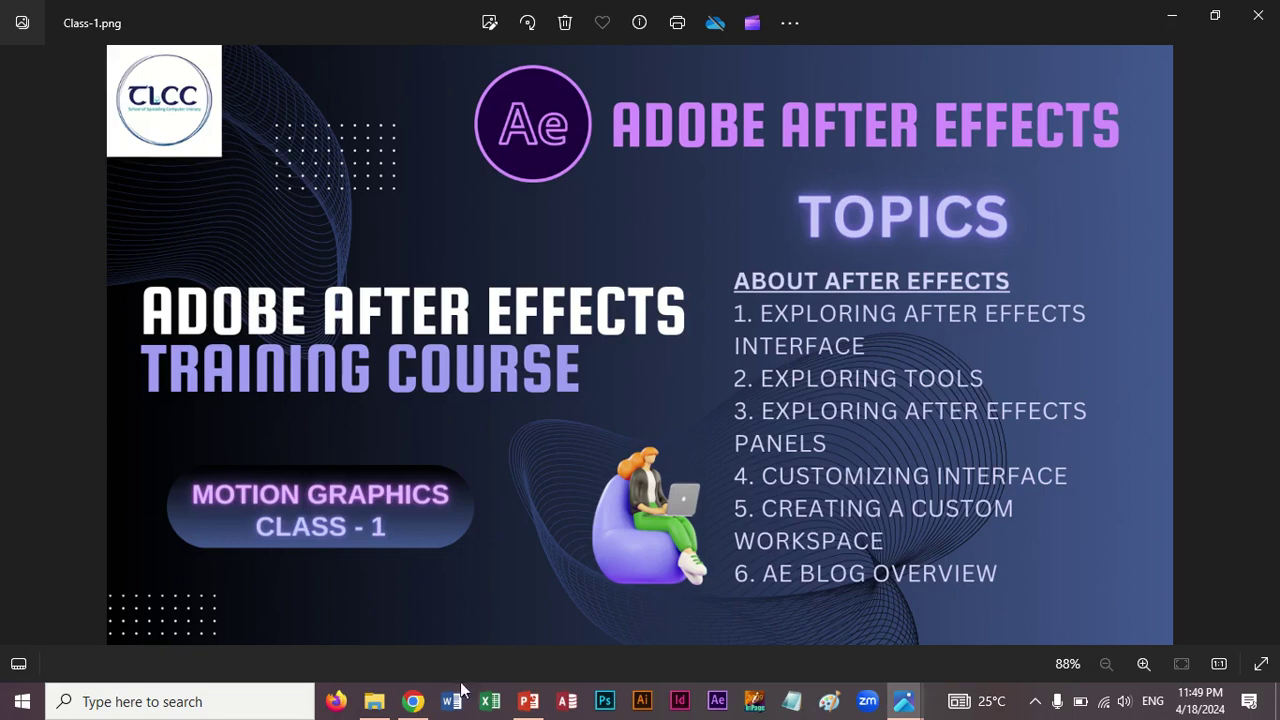
Return to the 'After Effects Blog' post and scroll down to its About After Effects introduction.
mouse_move(415, 703)
click(452, 632)
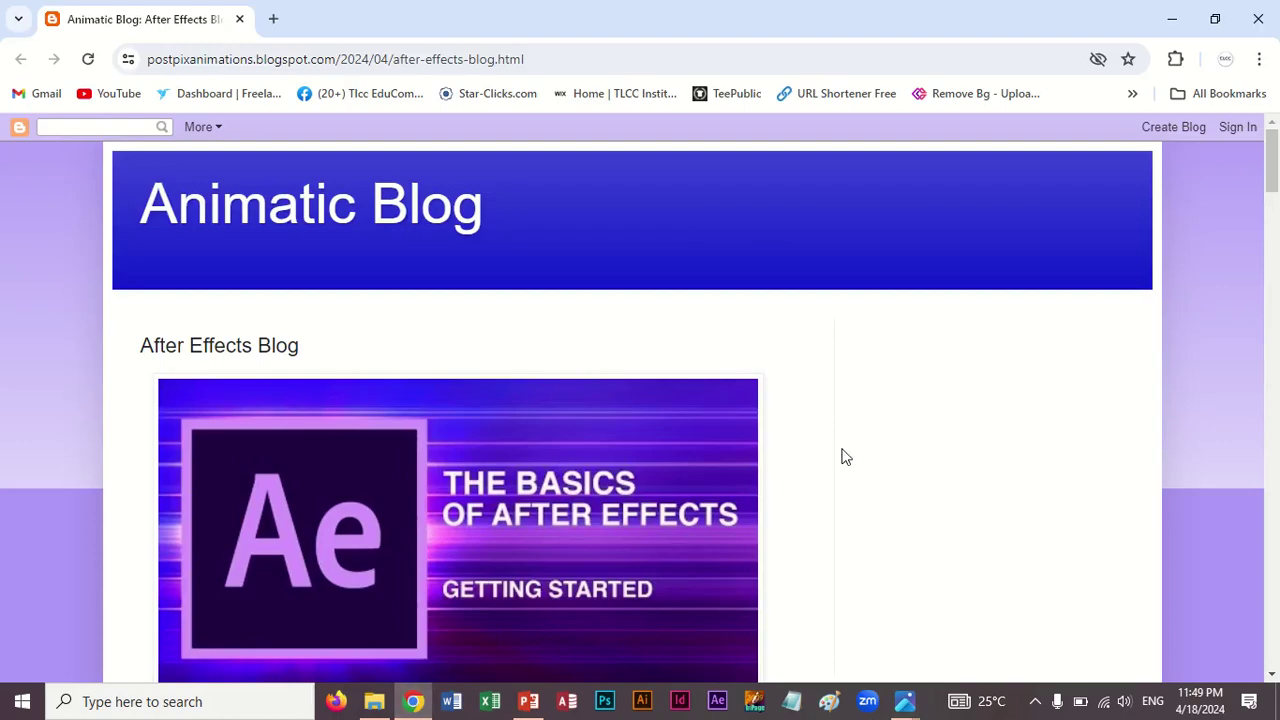
scroll(842, 456, down, 2)
scroll(842, 456, up, 2)
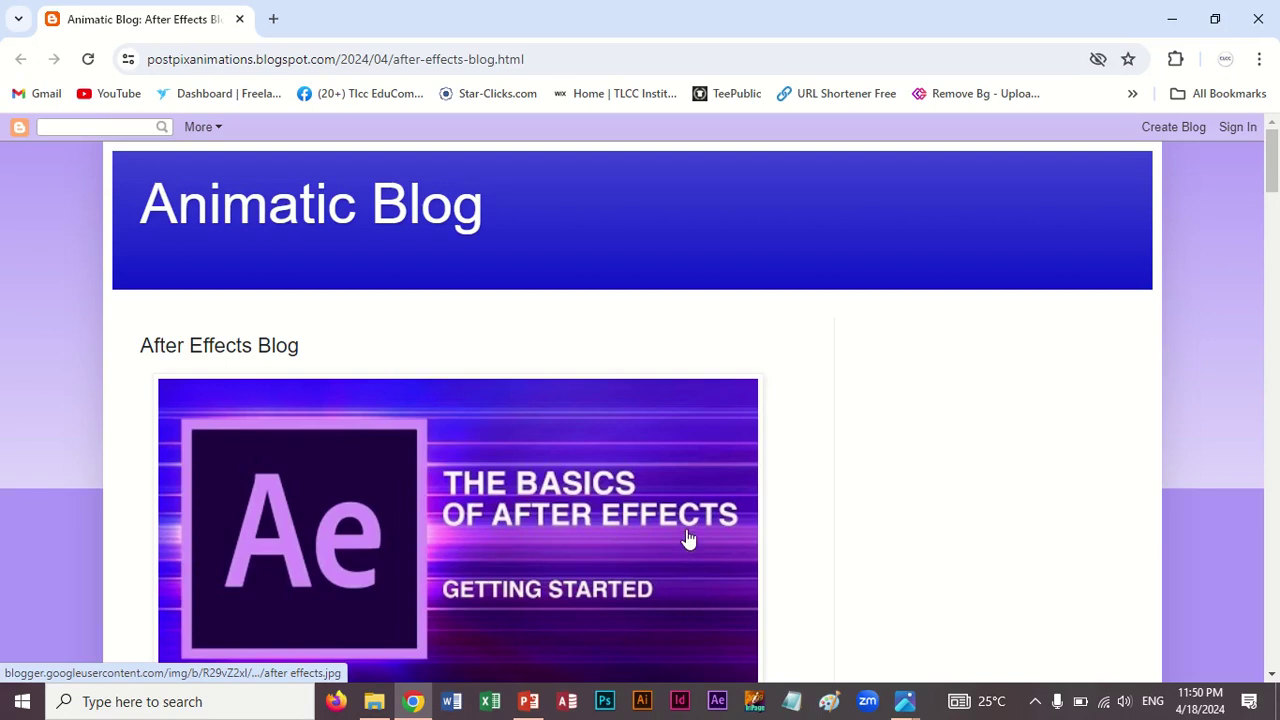
scroll(686, 538, down, 2)
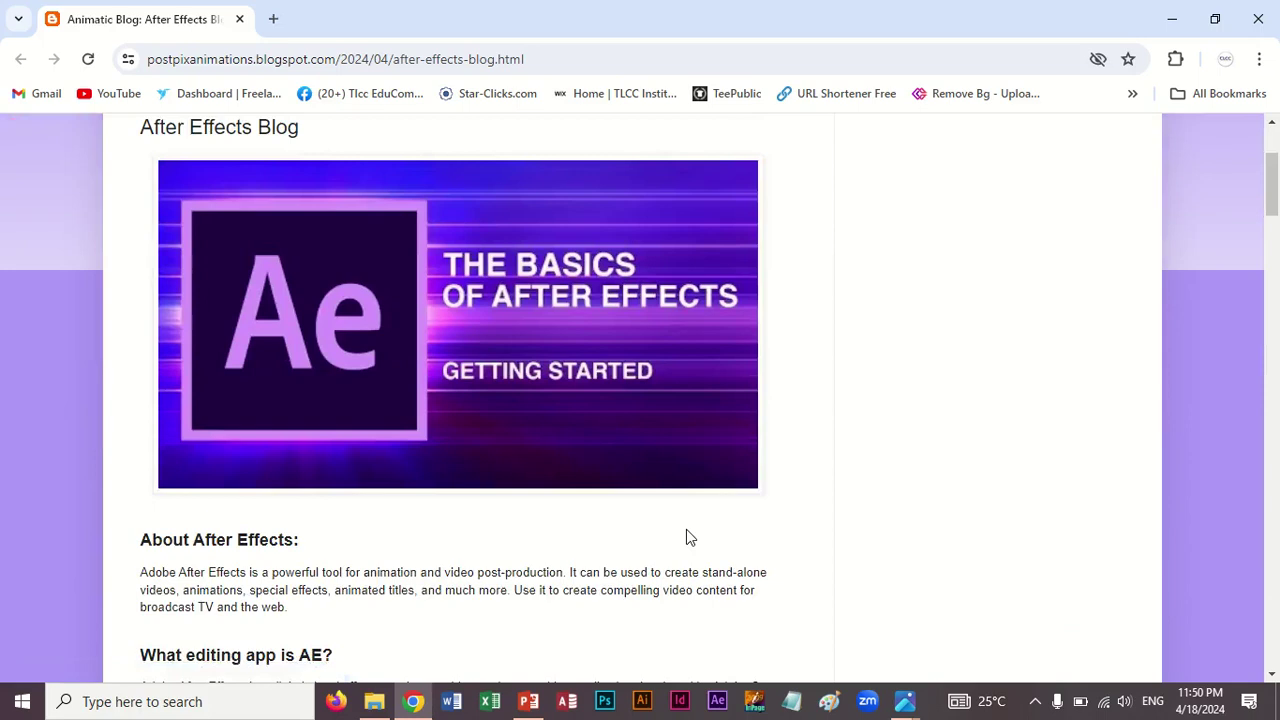
scroll(686, 538, down, 1)
scroll(686, 538, down, 2)
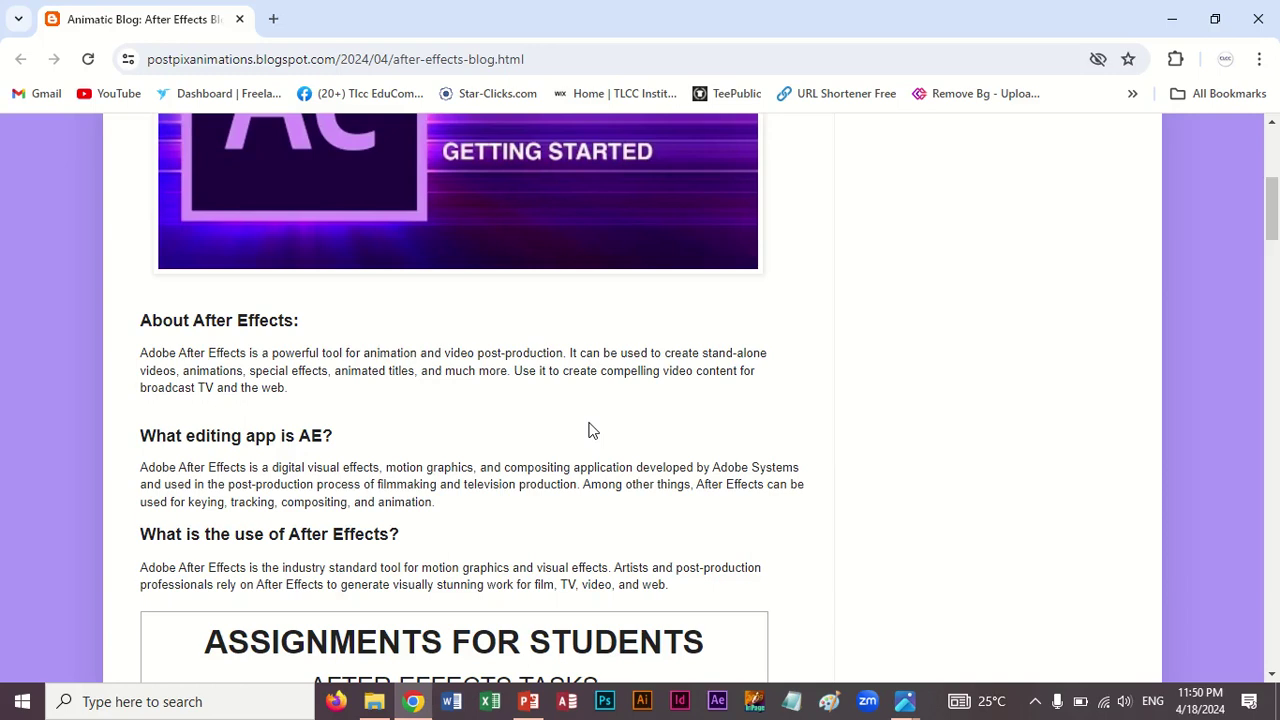
scroll(588, 430, down, 2)
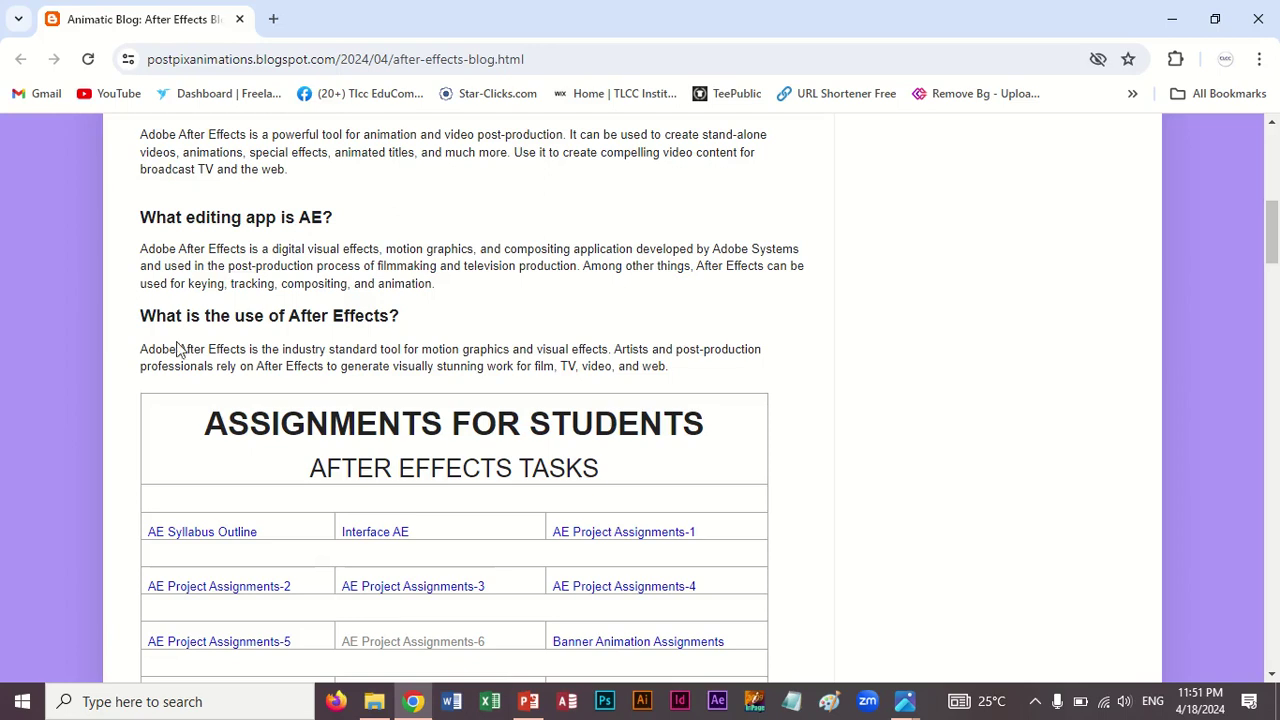
scroll(438, 345, up, 4)
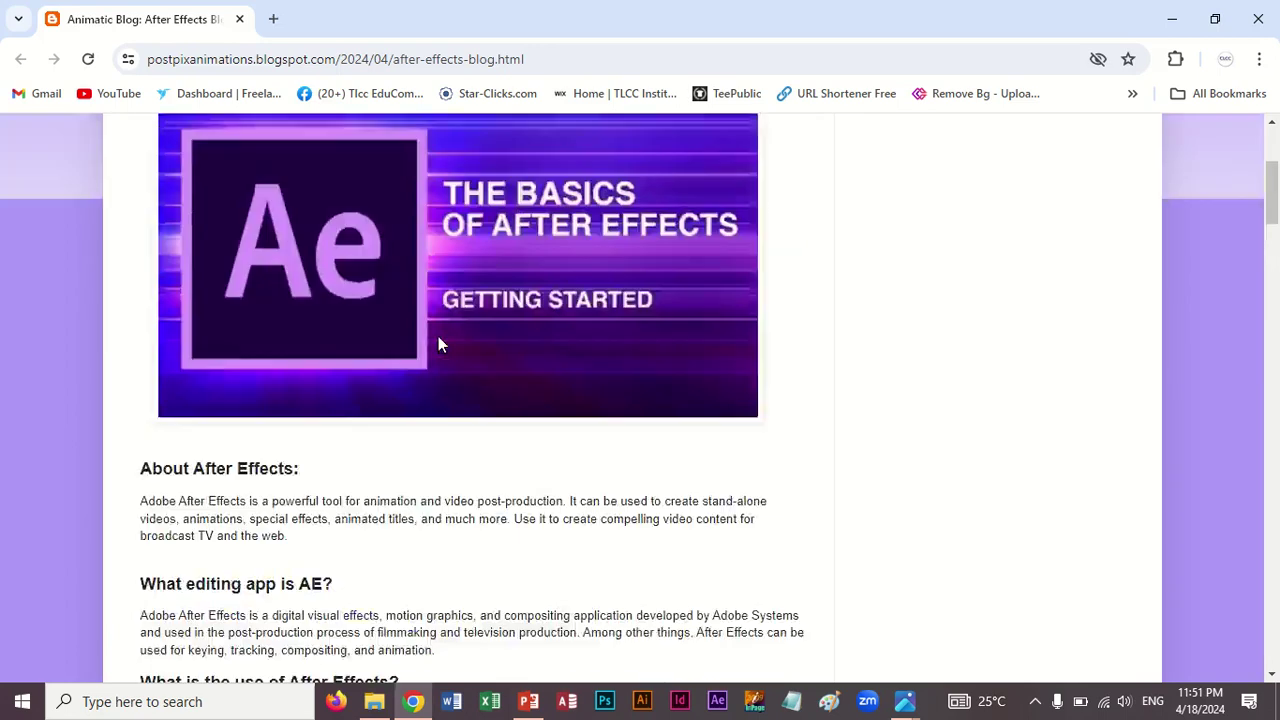
scroll(438, 345, down, 2)
scroll(421, 360, down, 2)
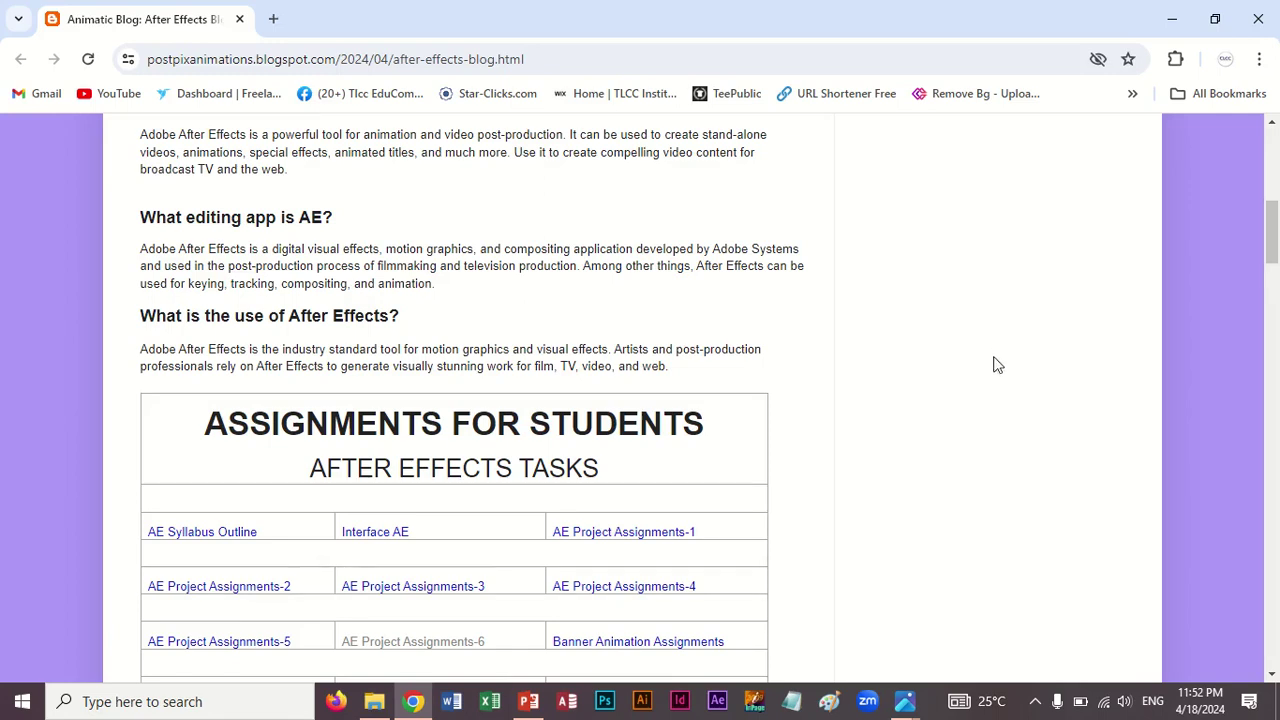
scroll(871, 409, down, 2)
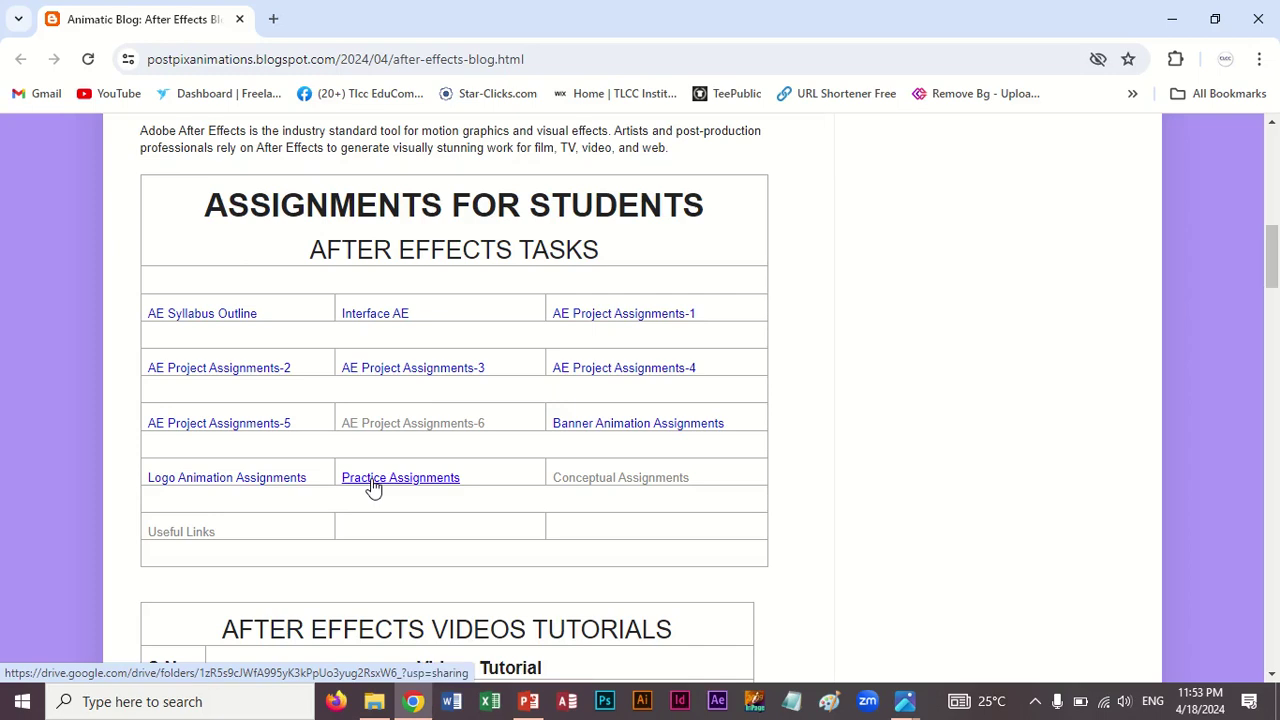
click(585, 486)
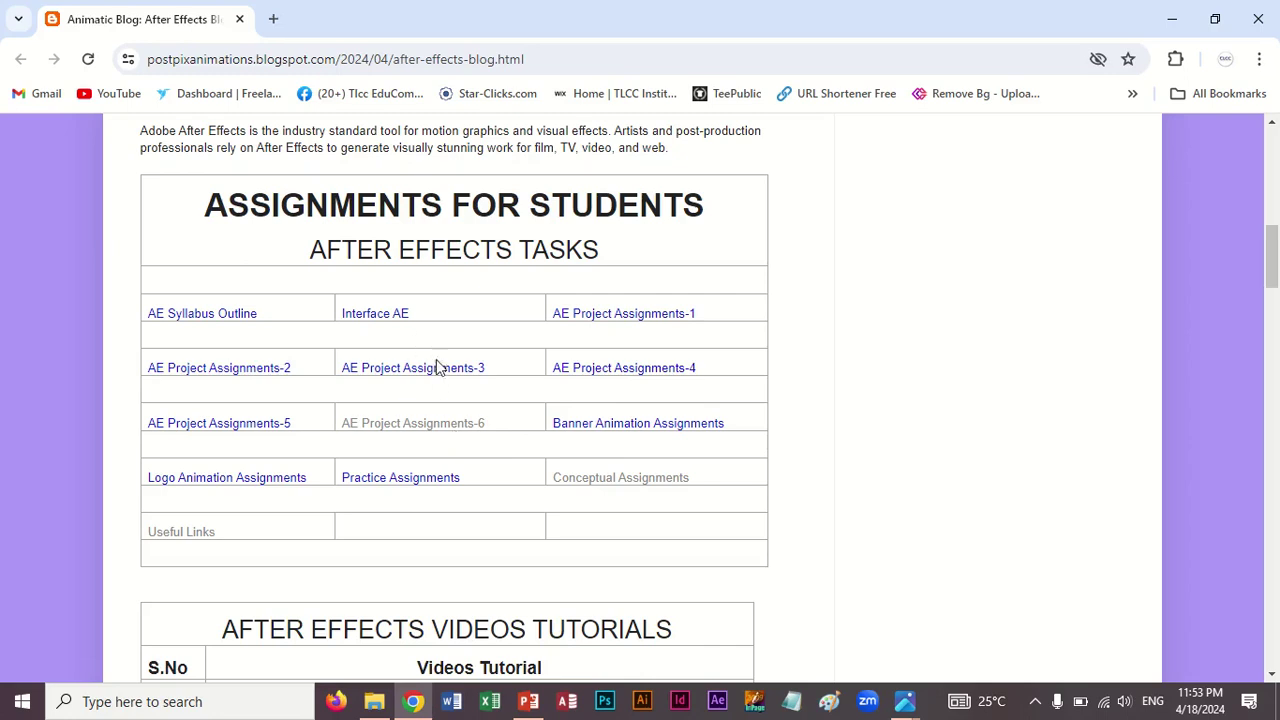
scroll(591, 490, down, 2)
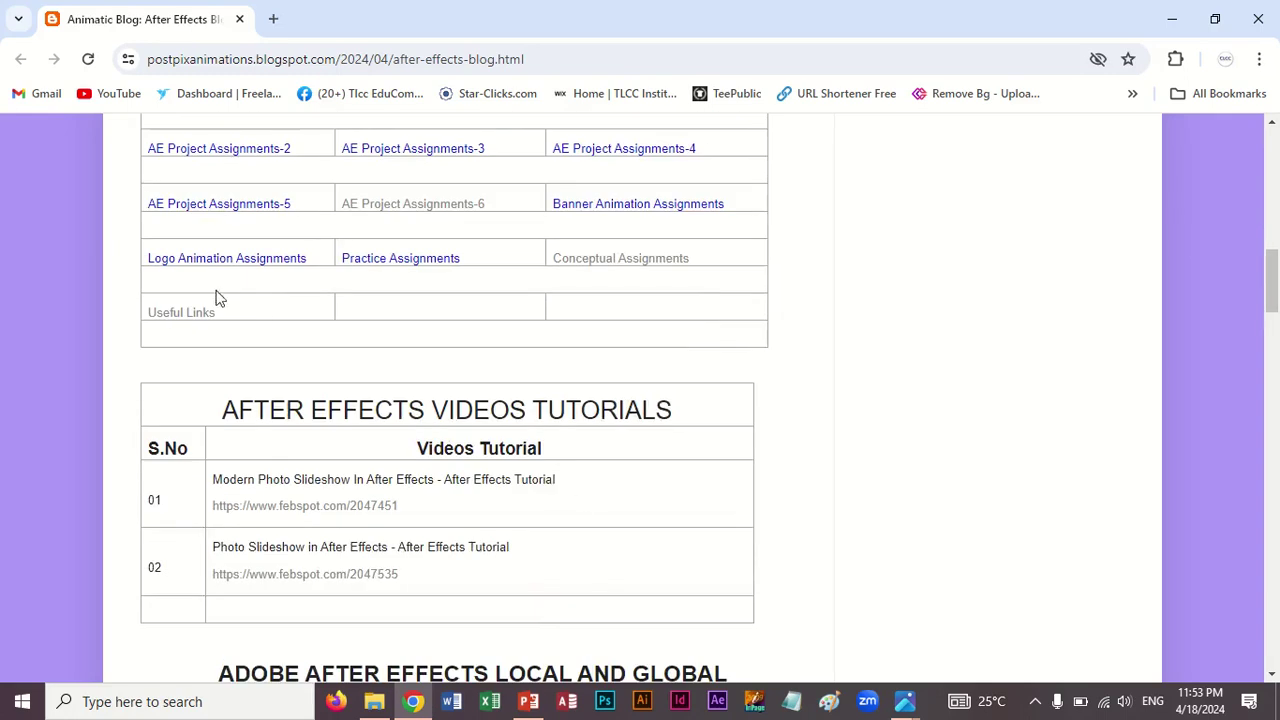
click(190, 326)
scroll(416, 548, down, 2)
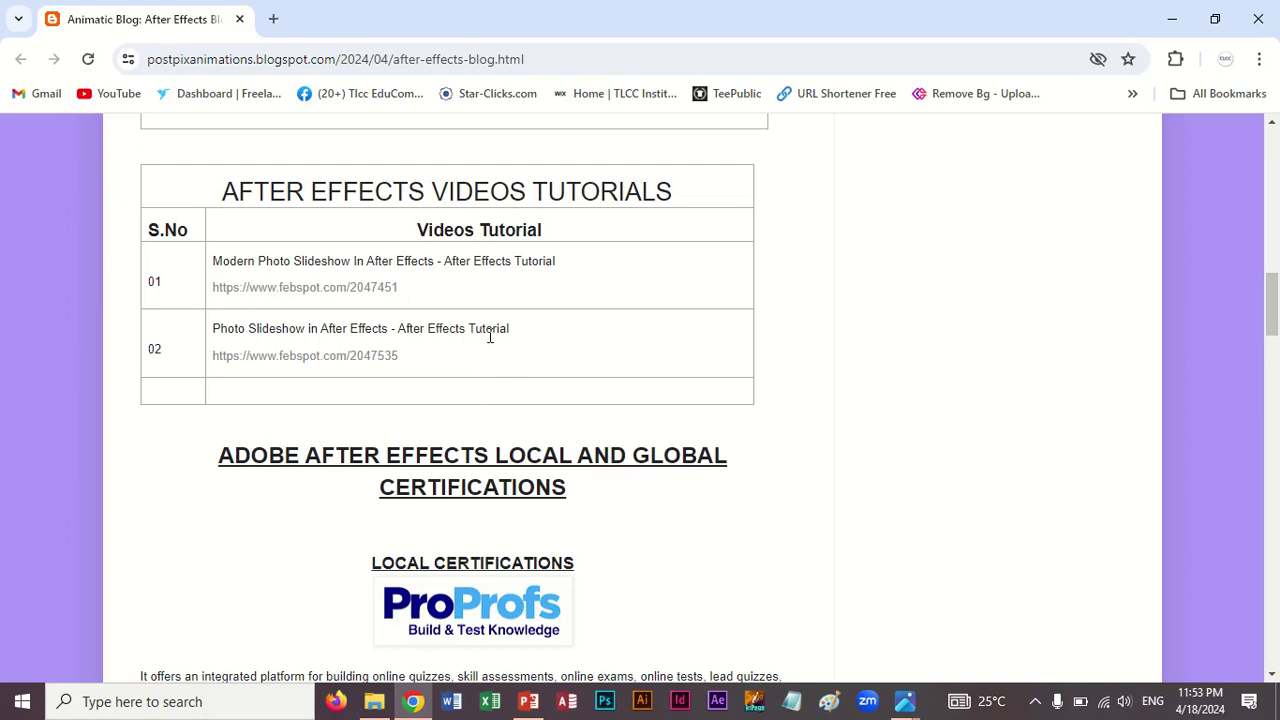
scroll(494, 388, up, 2)
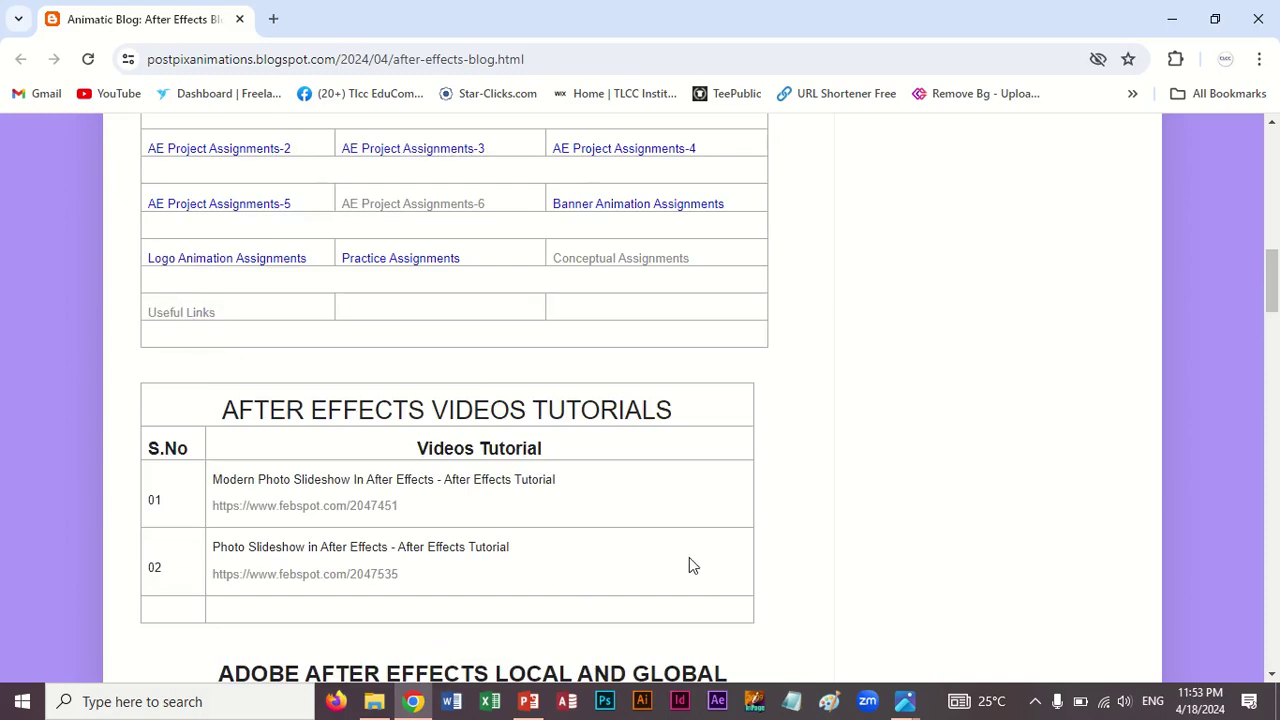
scroll(683, 567, down, 2)
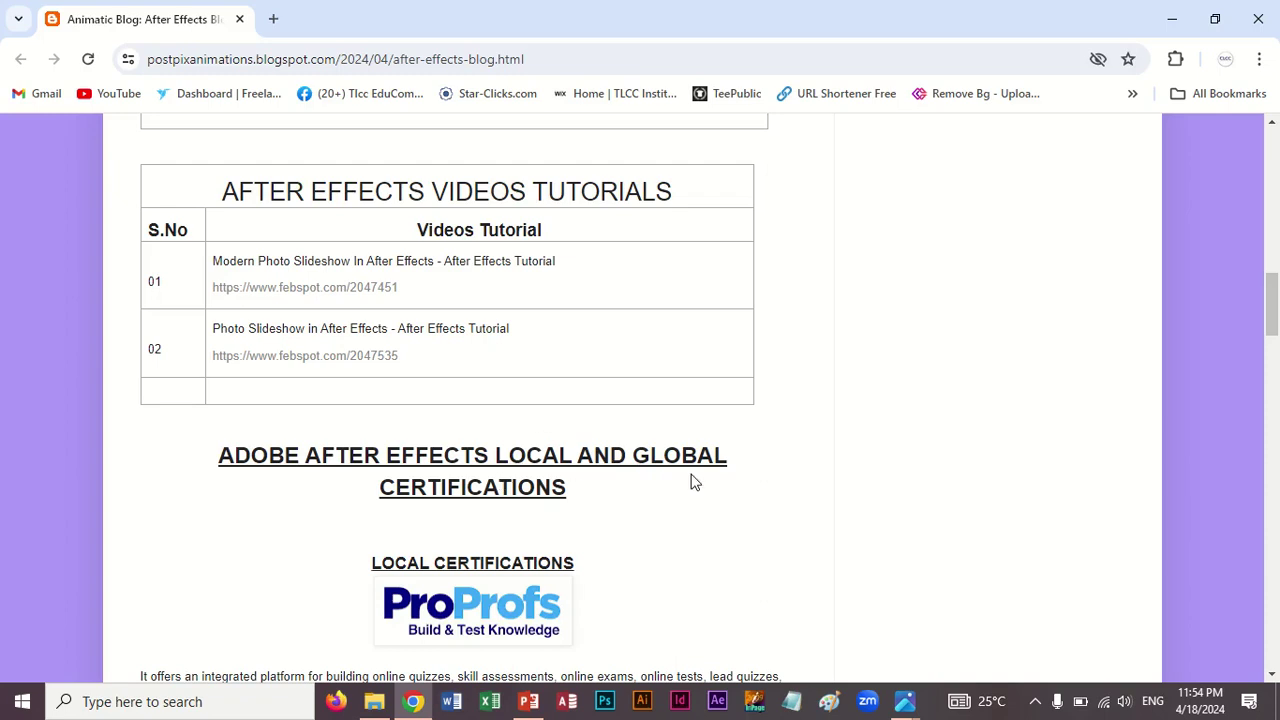
scroll(696, 486, down, 2)
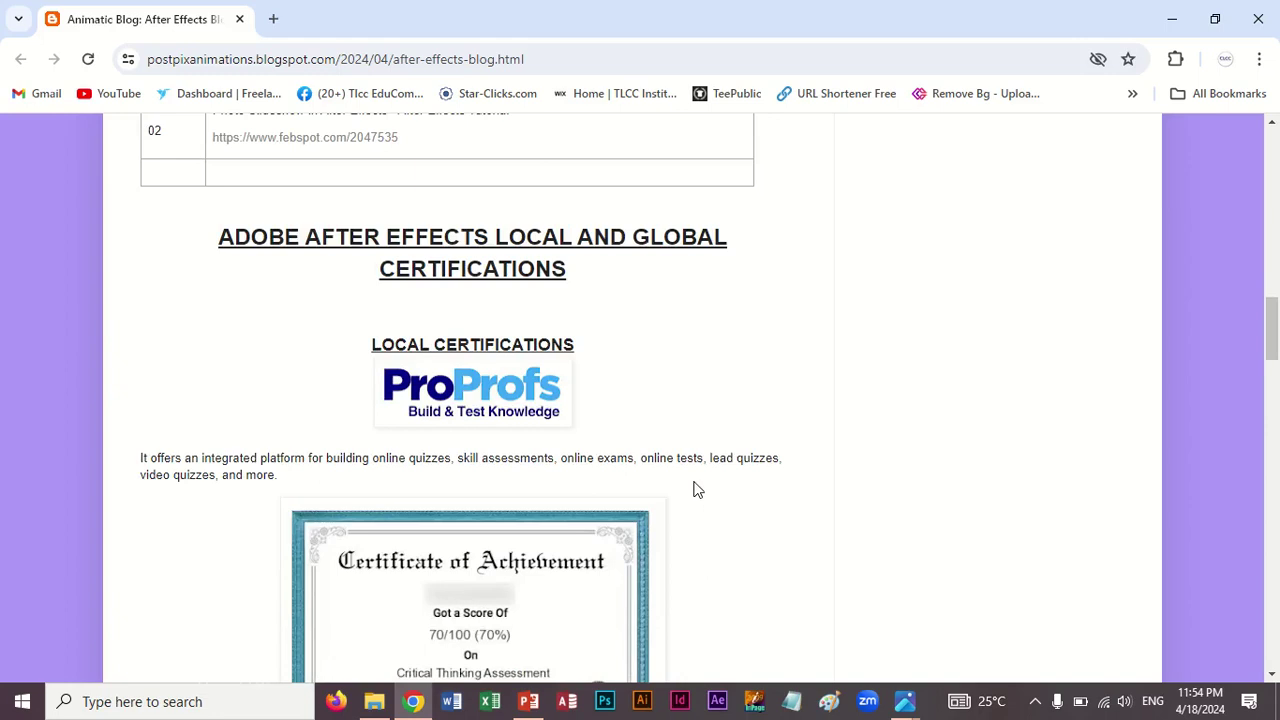
scroll(697, 488, down, 2)
scroll(697, 492, down, 4)
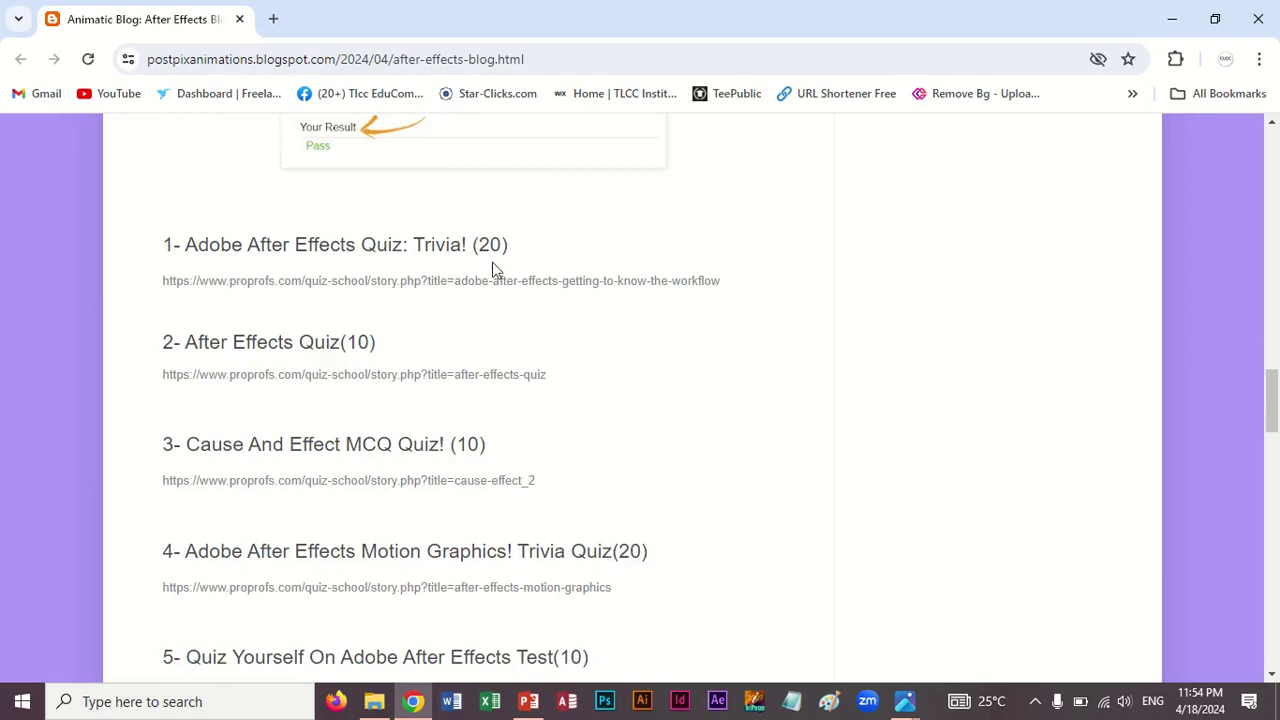
Open the 'Adobe After Effects Quiz: Trivia!' page and look through it.
click(425, 283)
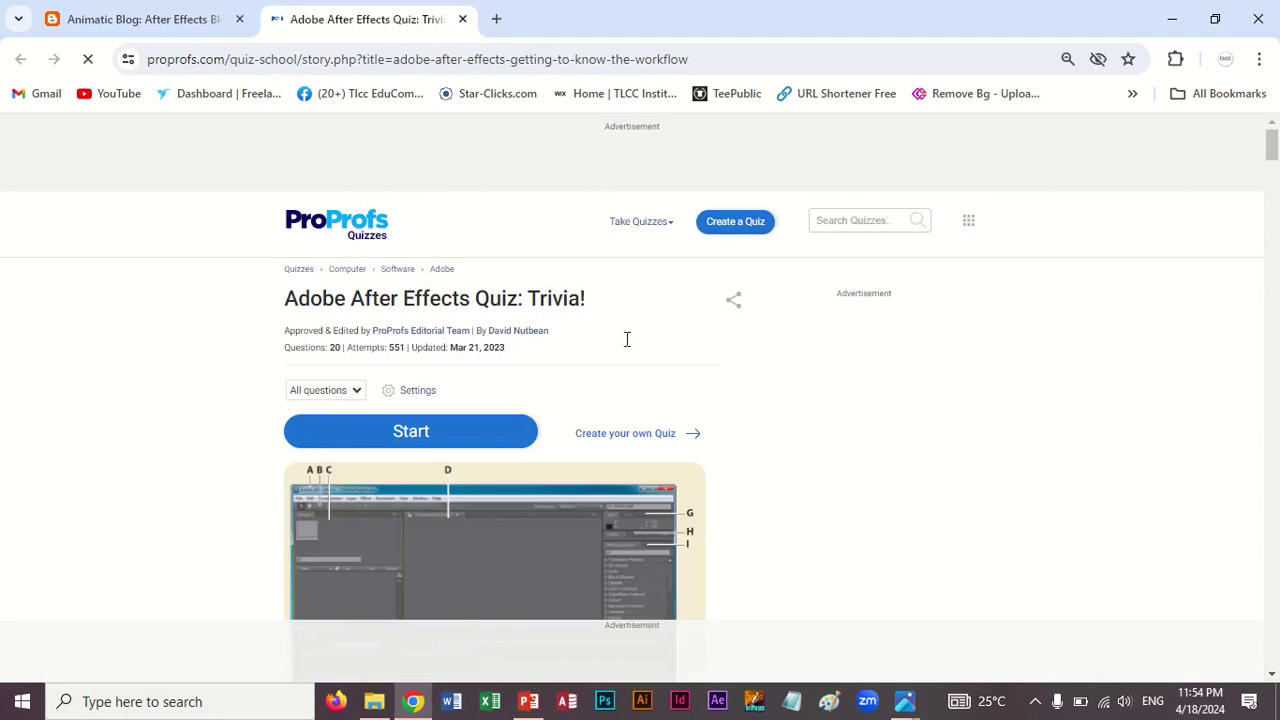
scroll(805, 435, down, 5)
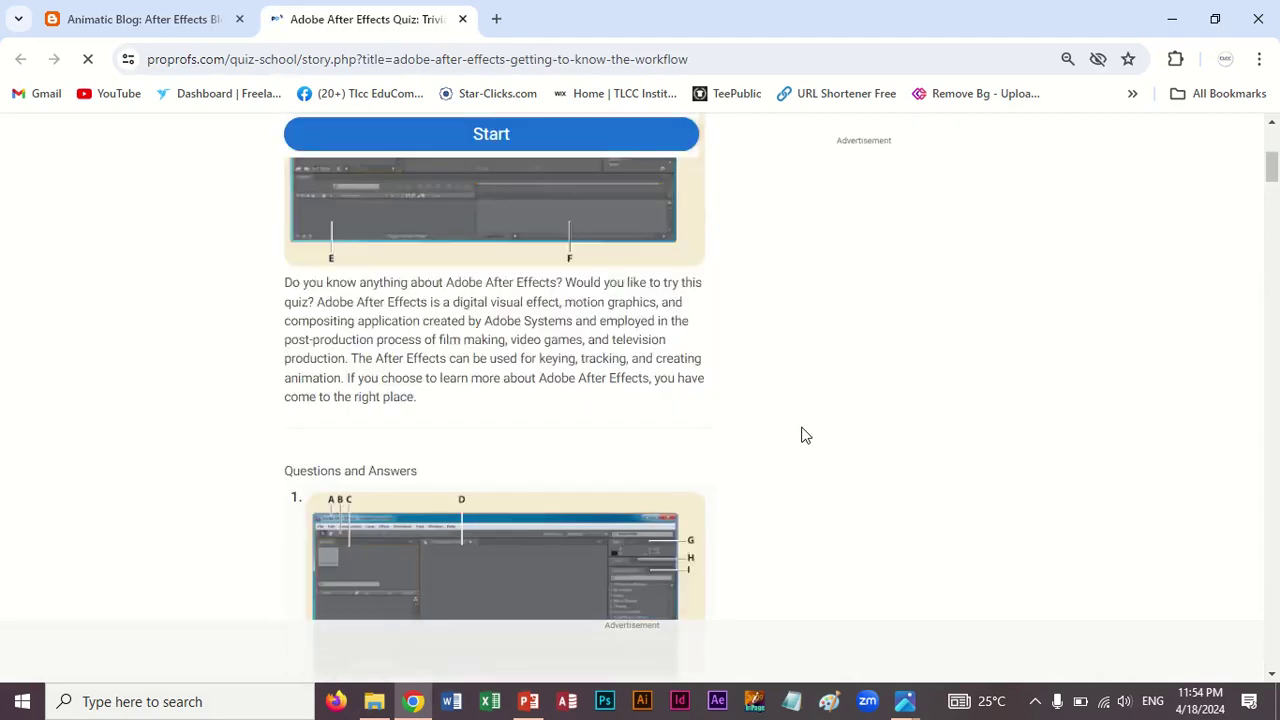
scroll(805, 435, down, 8)
scroll(785, 415, up, 8)
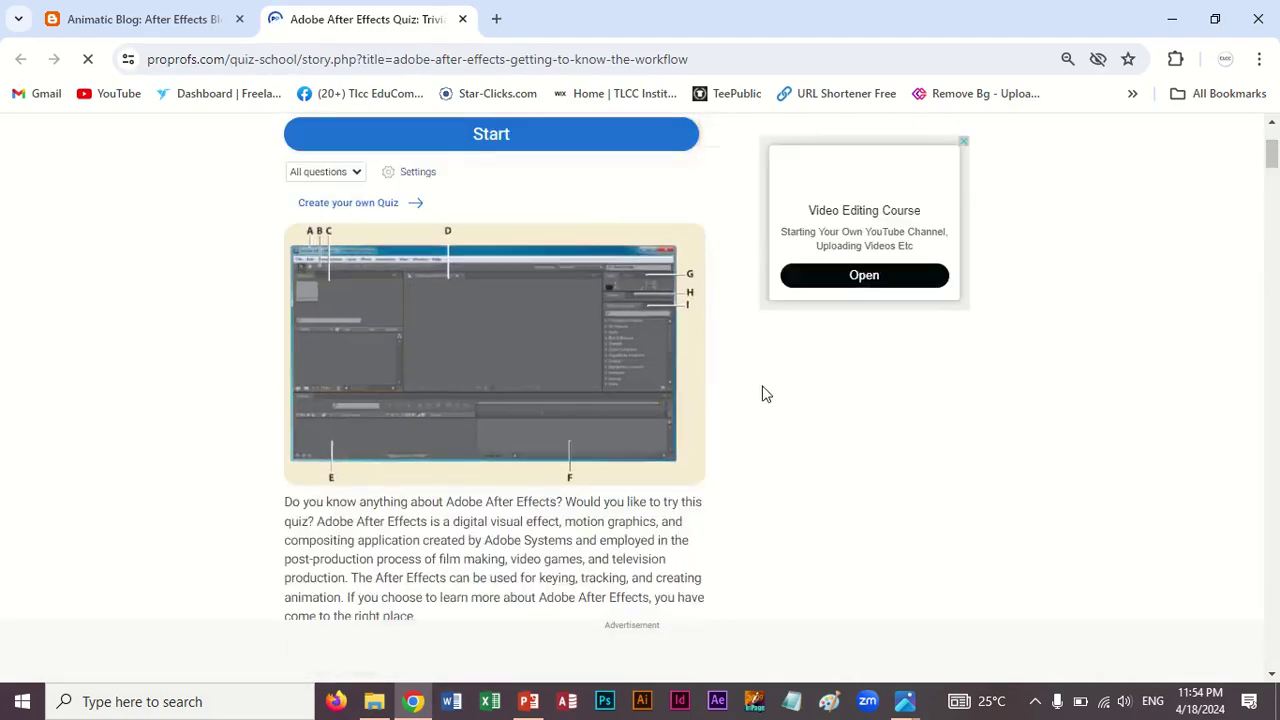
scroll(404, 371, up, 3)
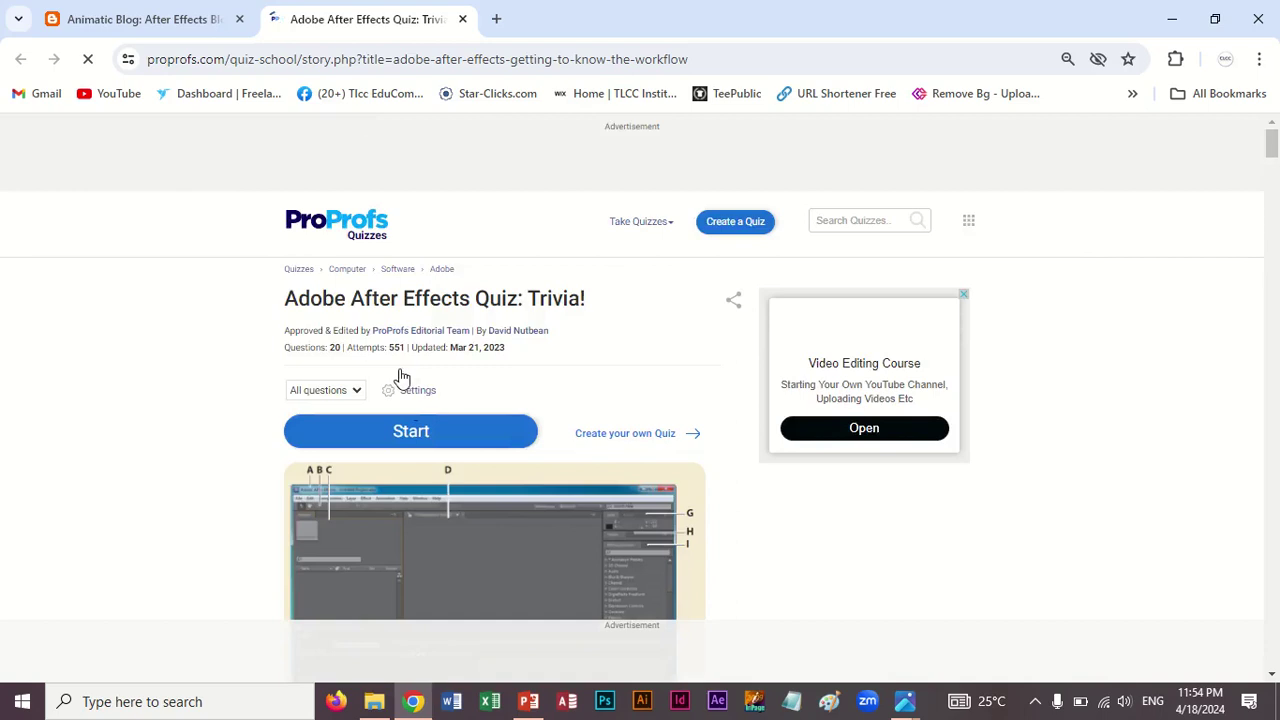
Close the quiz tab with Ctrl+W and continue down the blog post.
mouse_move(350, 45)
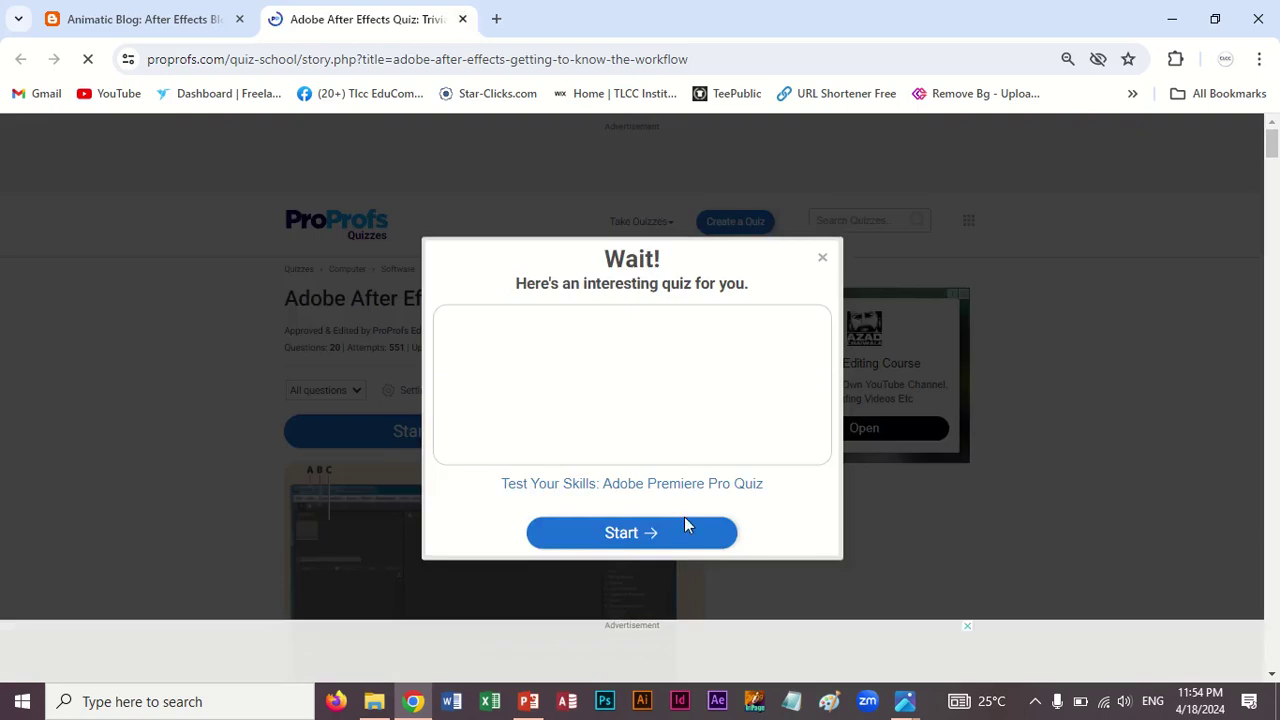
key(ctrl+w)
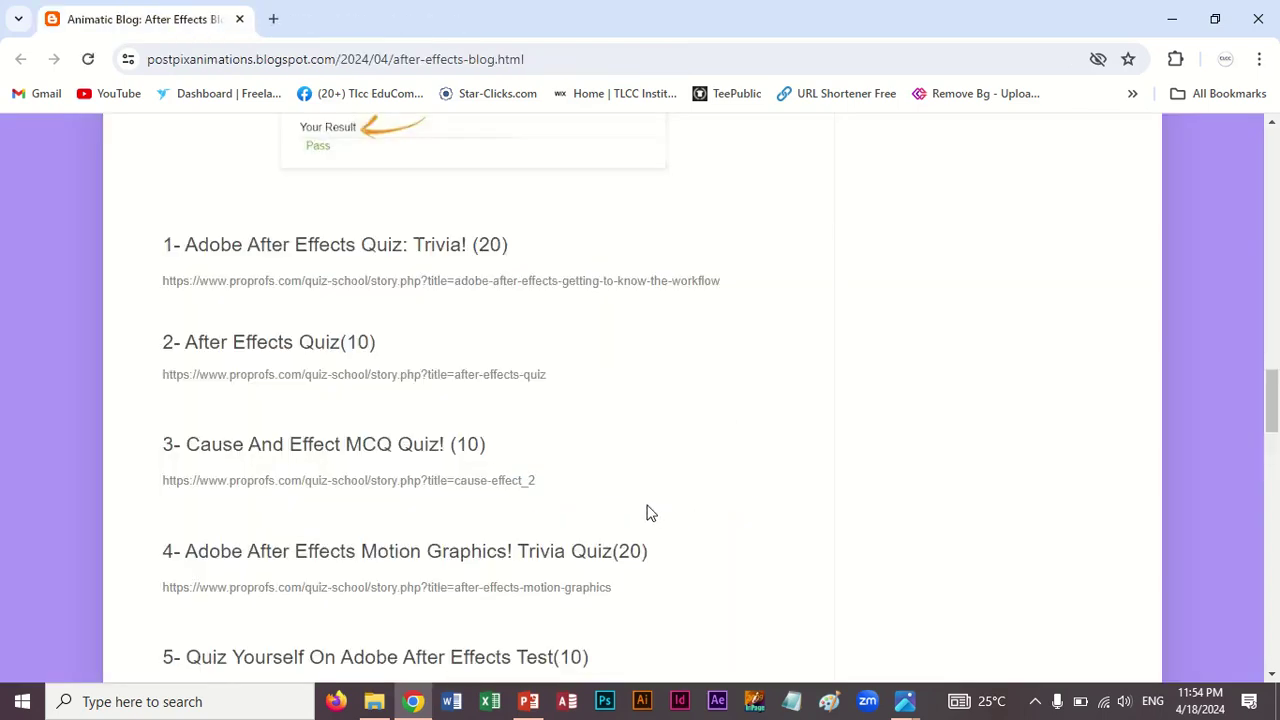
scroll(646, 514, down, 3)
Scroll down to the Mind Luster certification section and its numbered After Effects courses.
scroll(646, 514, down, 2)
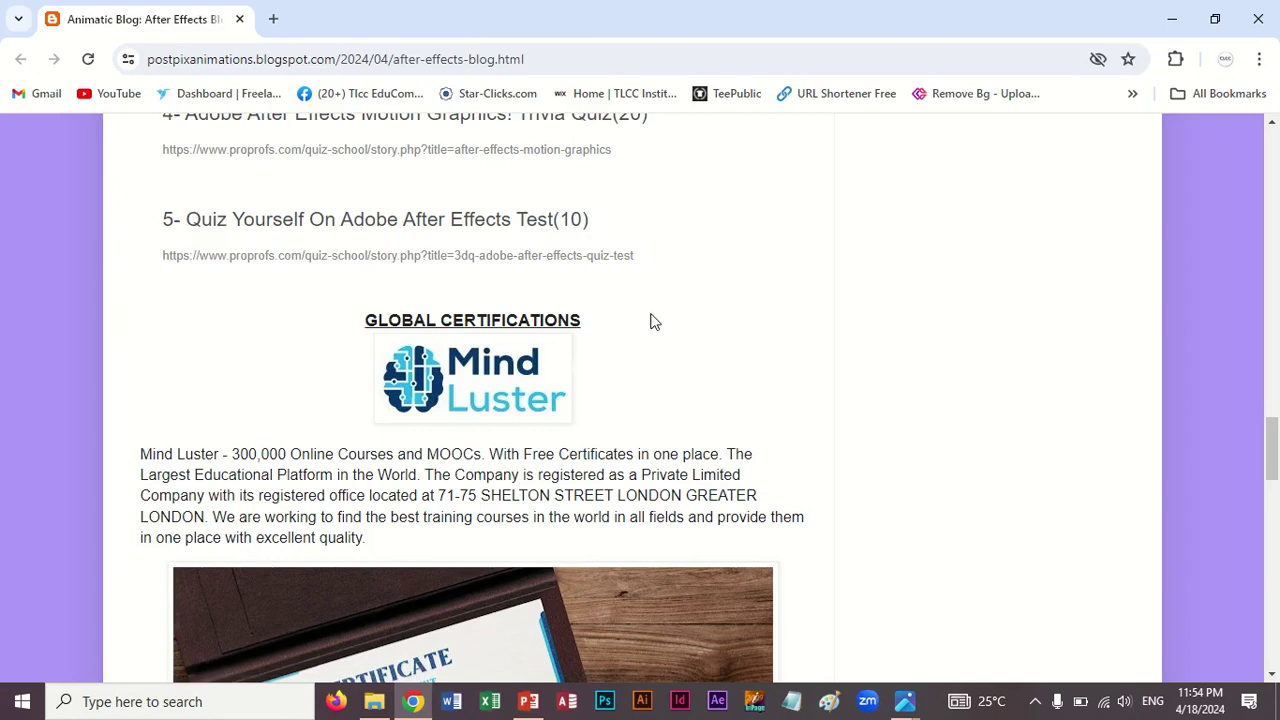
scroll(651, 320, down, 2)
scroll(651, 320, down, 4)
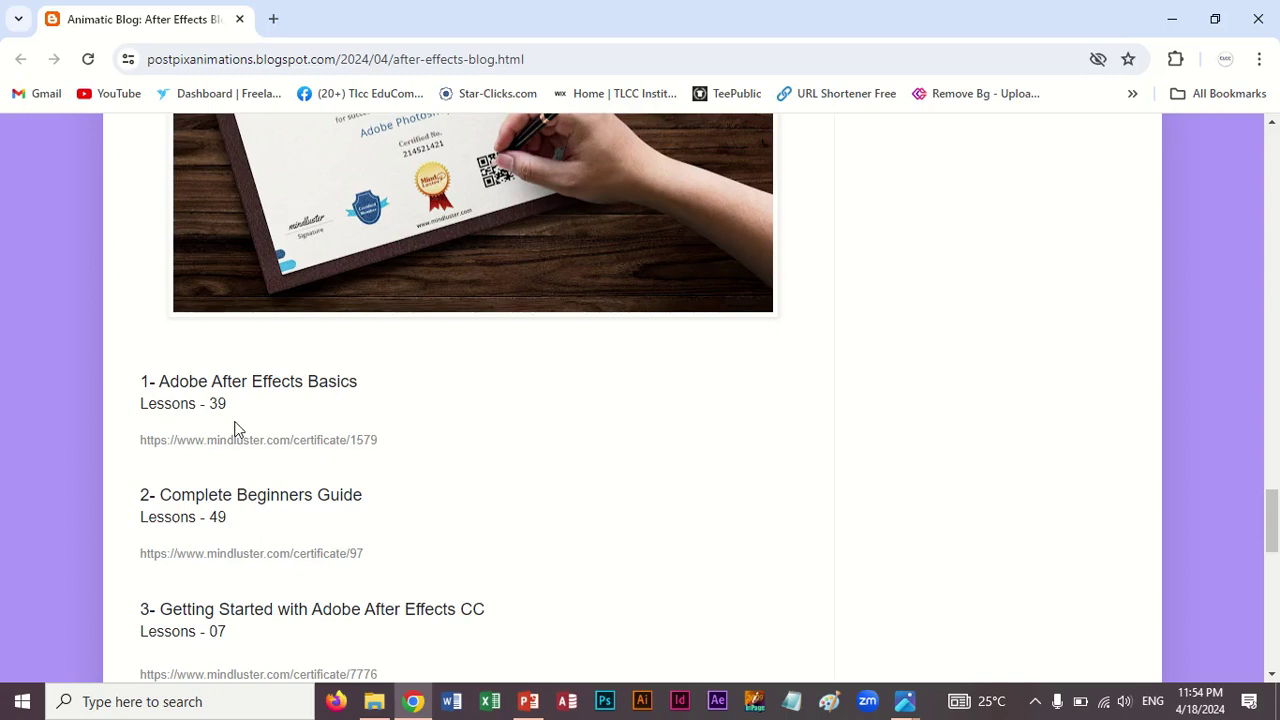
Scroll on to Mind Luster courses 3–5 and the After Effects YouTube Playlist heading.
scroll(488, 452, down, 2)
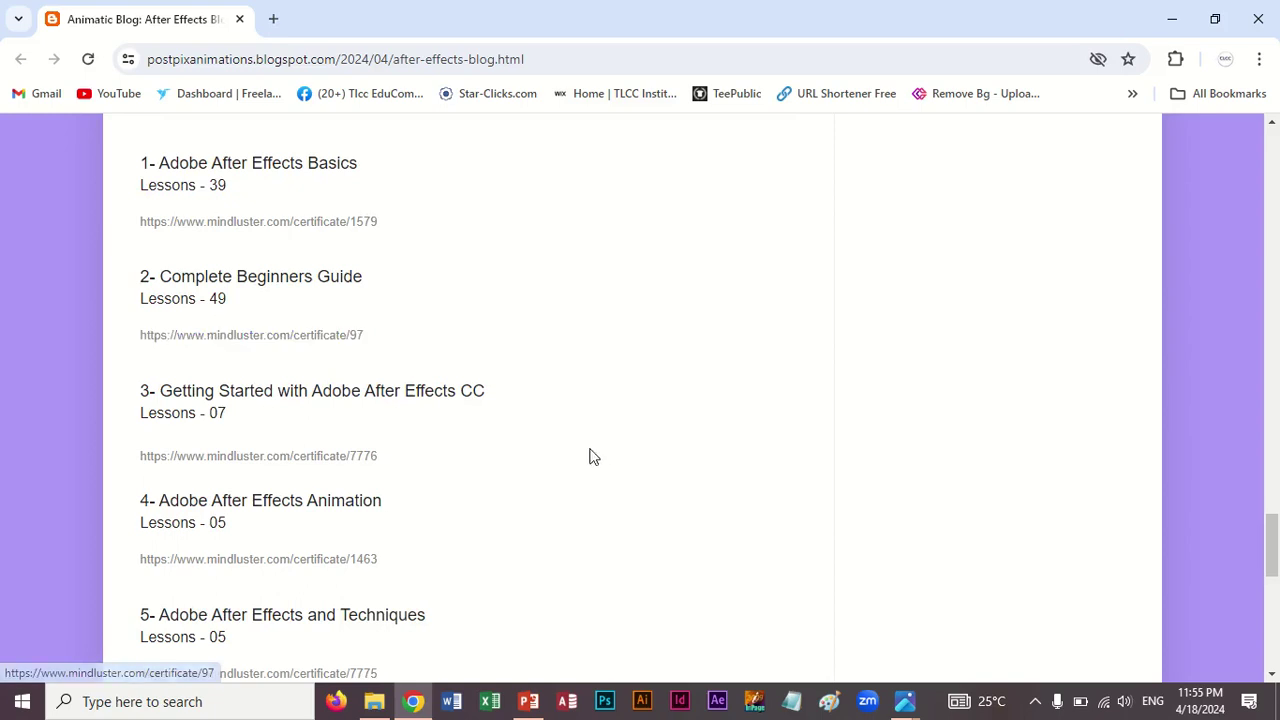
scroll(582, 451, down, 2)
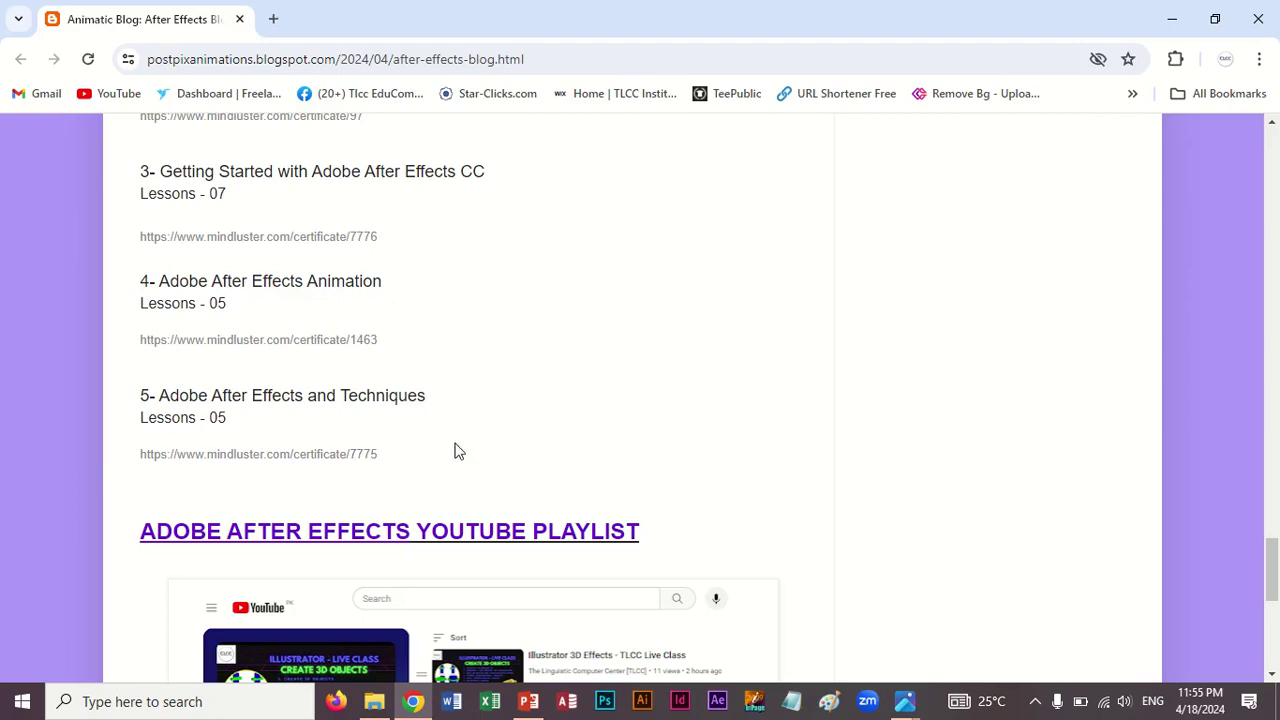
Scroll down to the blog post's footer and start back up.
scroll(443, 451, down, 2)
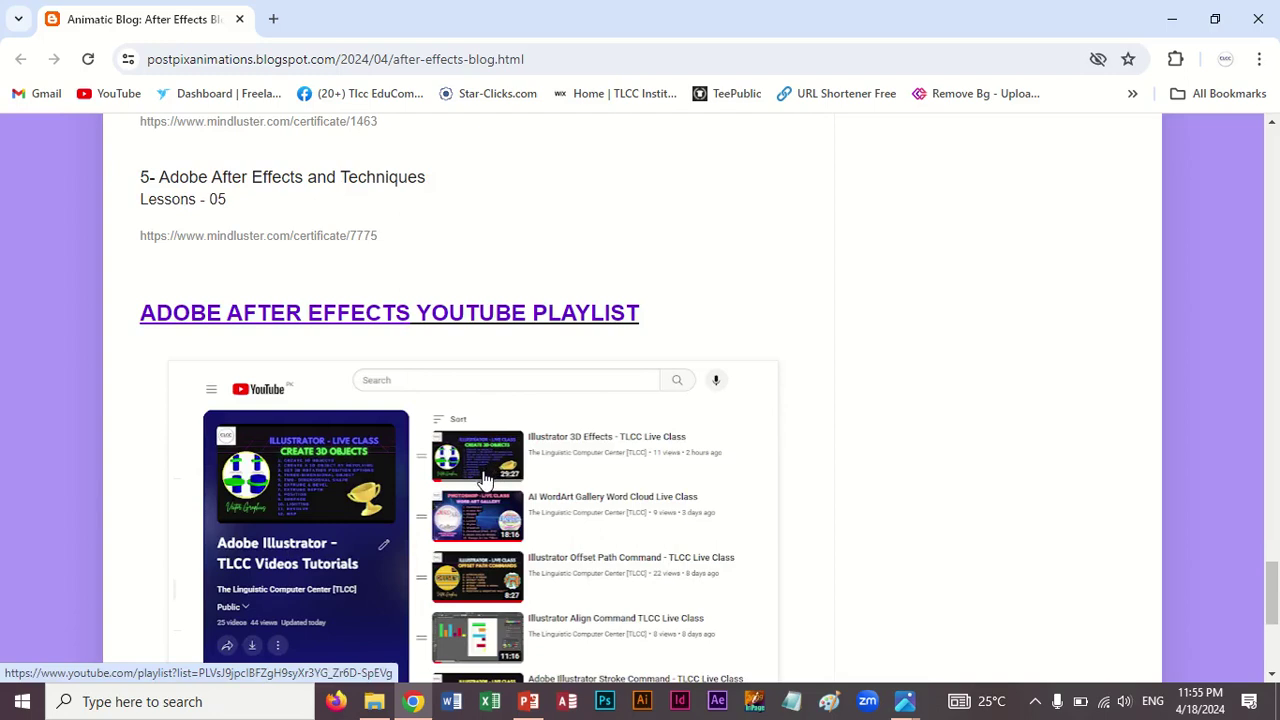
scroll(479, 470, down, 4)
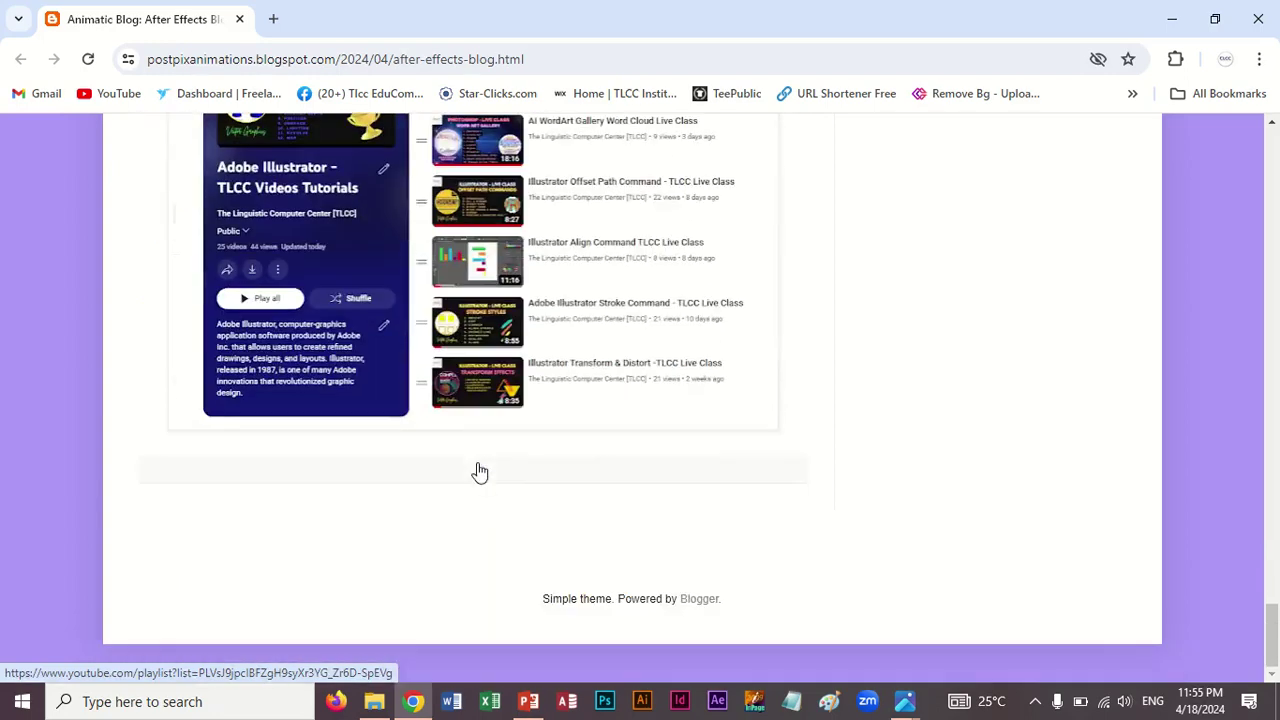
scroll(477, 470, up, 7)
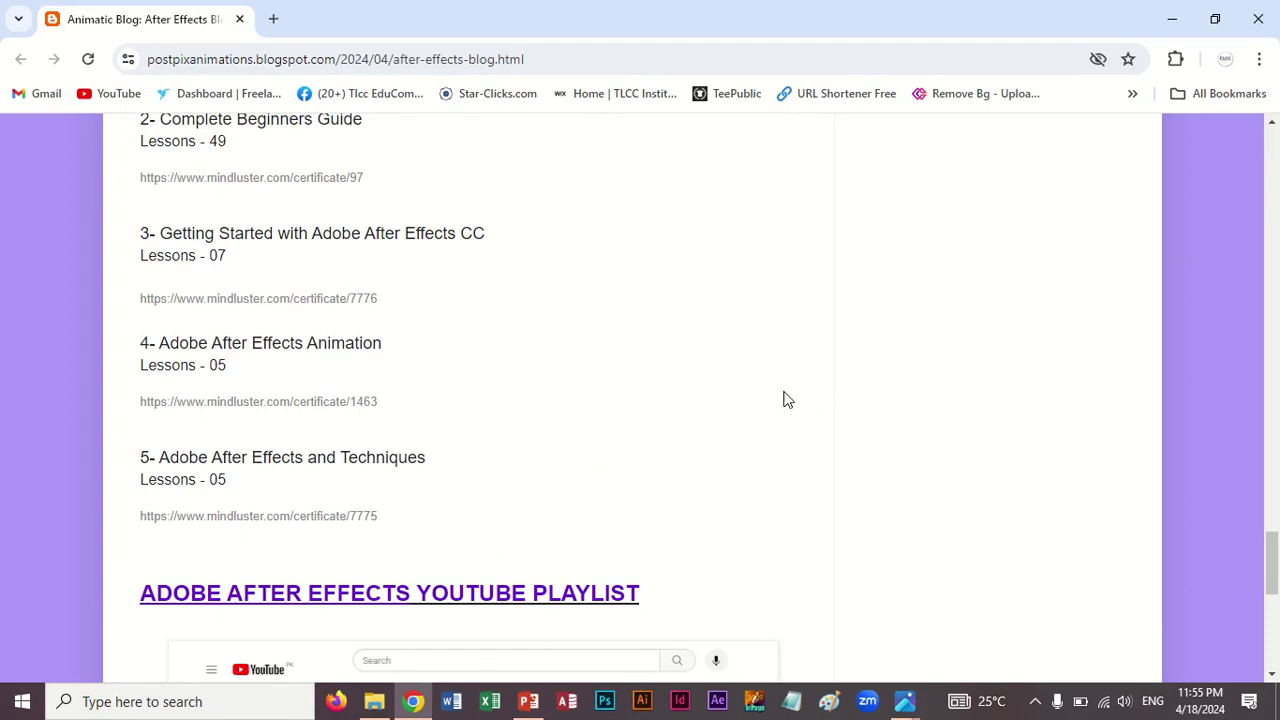
scroll(782, 402, down, 2)
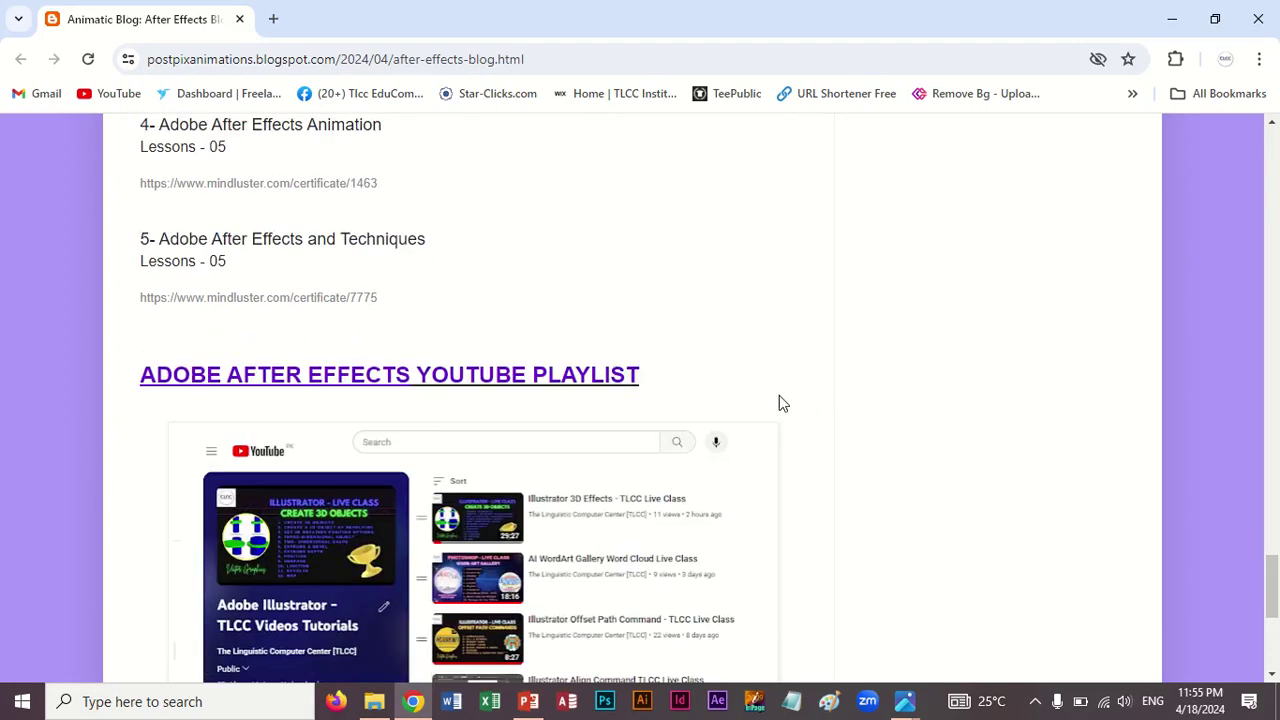
scroll(783, 404, up, 6)
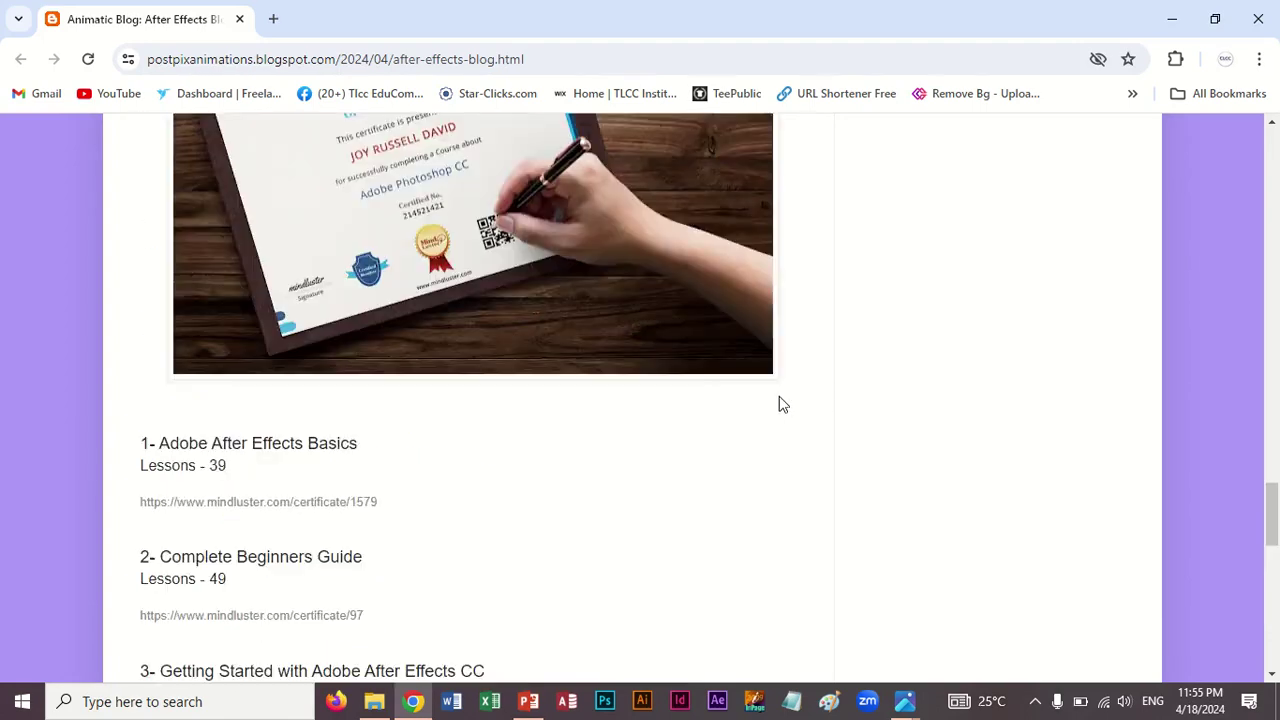
scroll(783, 404, up, 9)
scroll(783, 404, up, 6)
Settle on the Assignments and Video Tutorials tables, briefly showing then minimizing the Interface AE folder.
scroll(783, 404, down, 2)
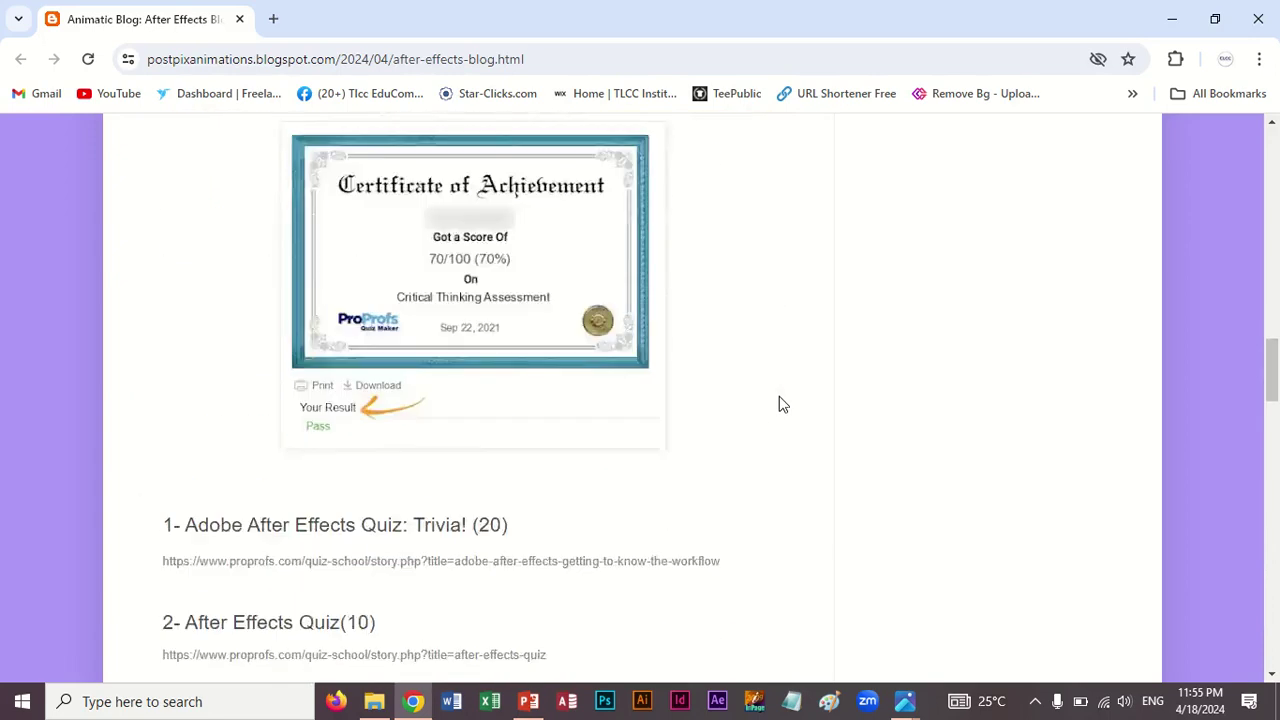
scroll(783, 404, up, 4)
scroll(780, 403, up, 6)
scroll(780, 403, down, 2)
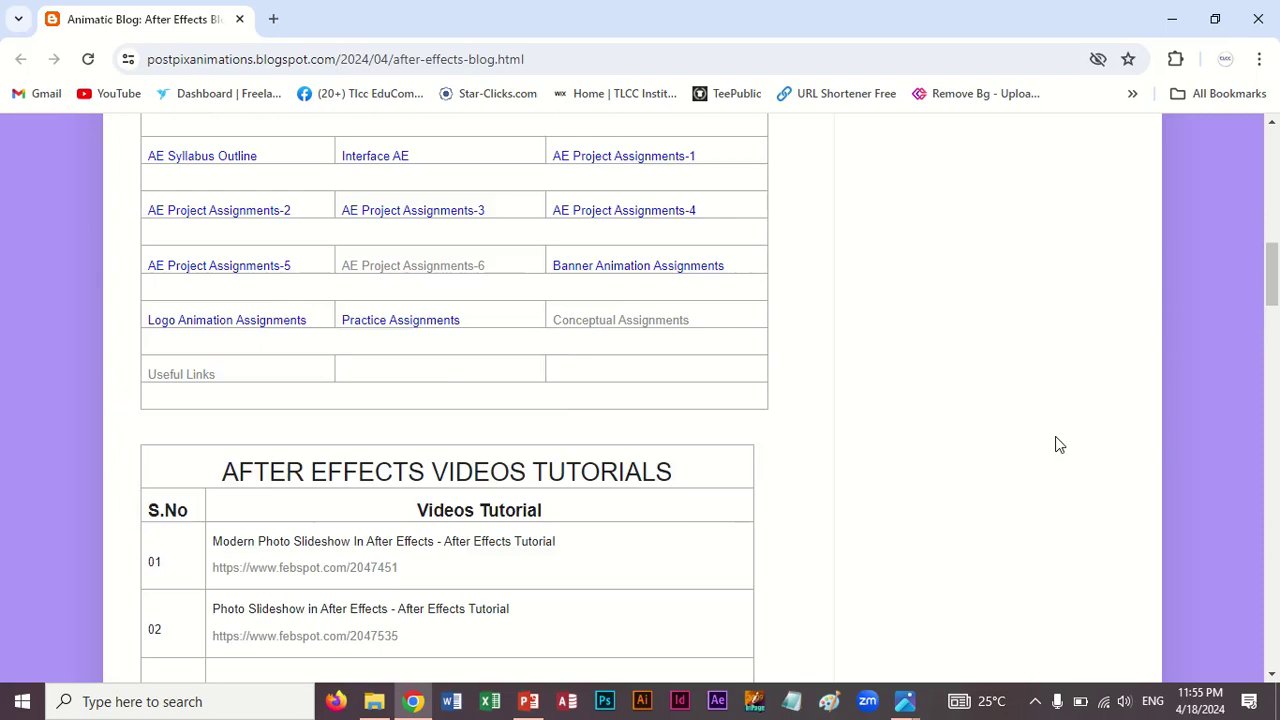
click(374, 701)
click(373, 703)
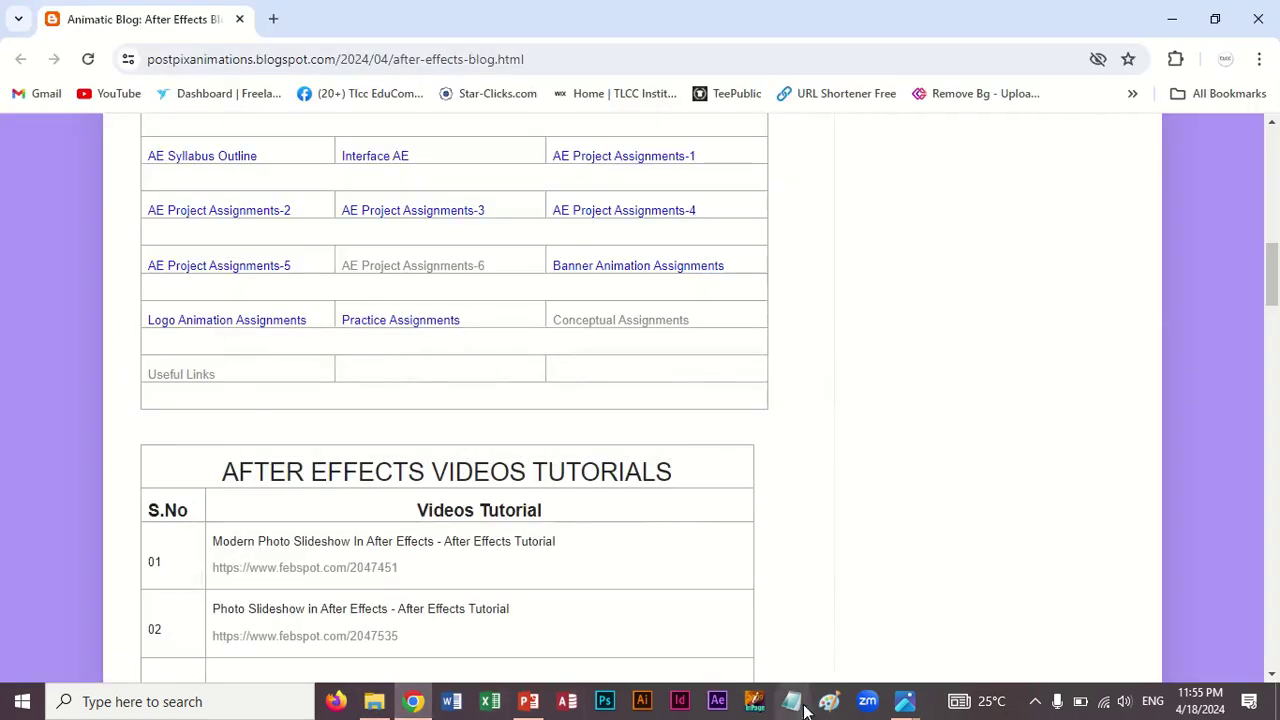
View composition setting.png in Photos, then advance to the interface01.png screenshot.
mouse_move(905, 706)
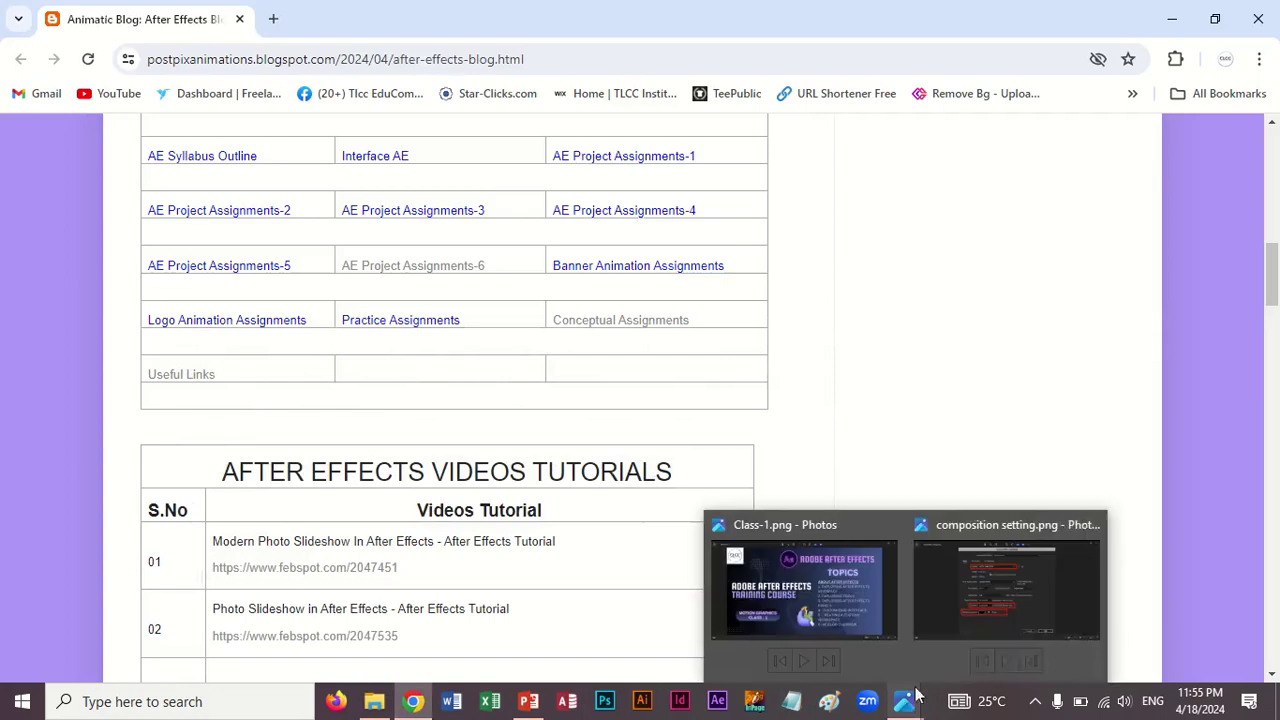
click(954, 622)
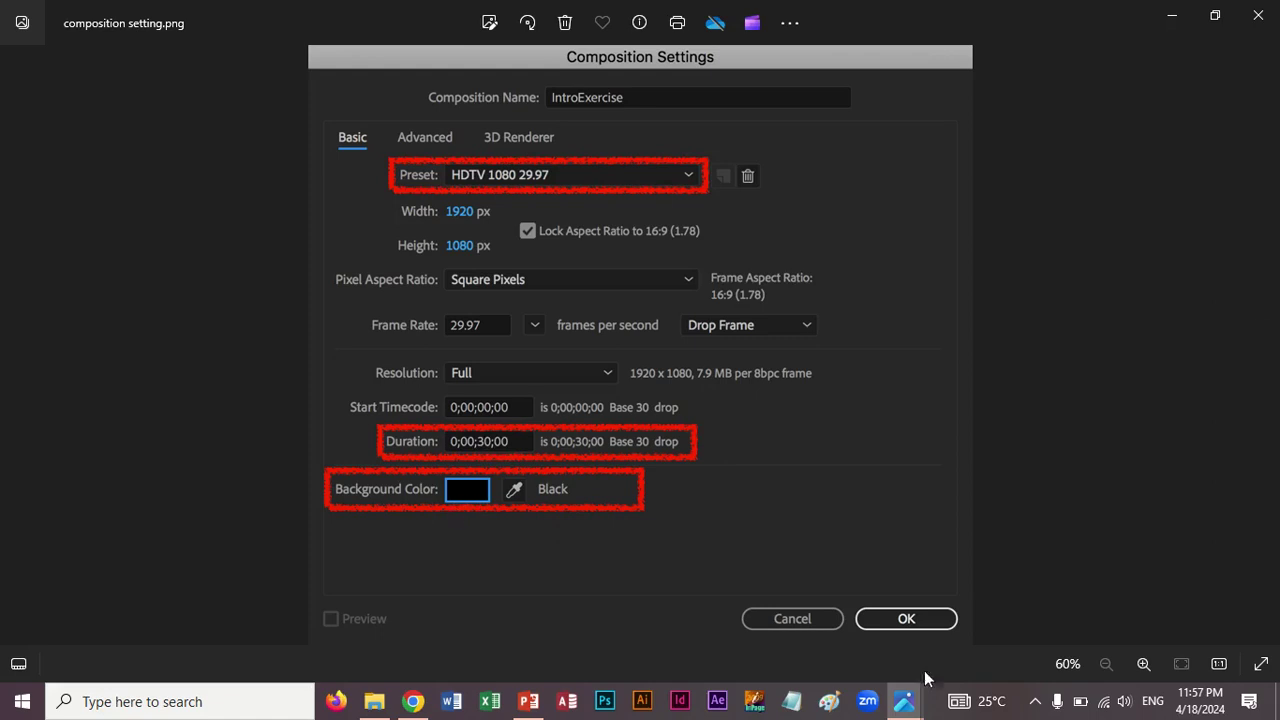
click(1262, 350)
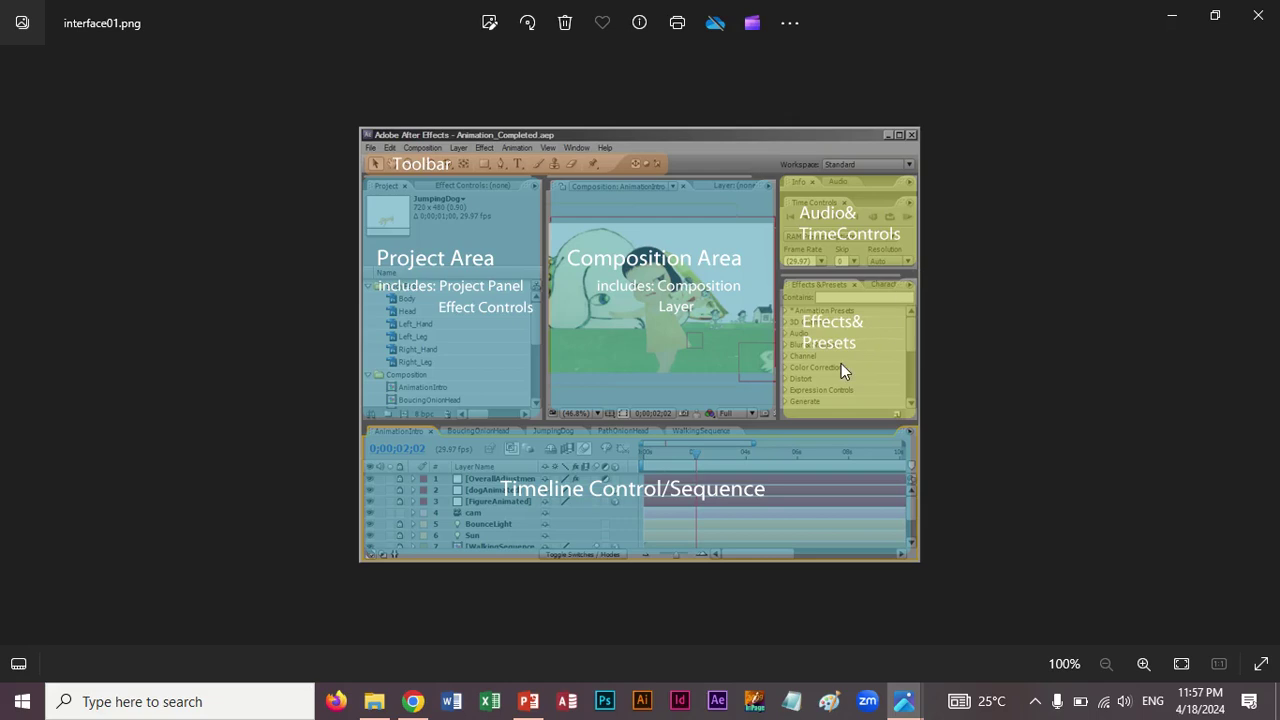
Advance through interface1.png and keyframes.png to navigator keyframe.png.
click(1262, 346)
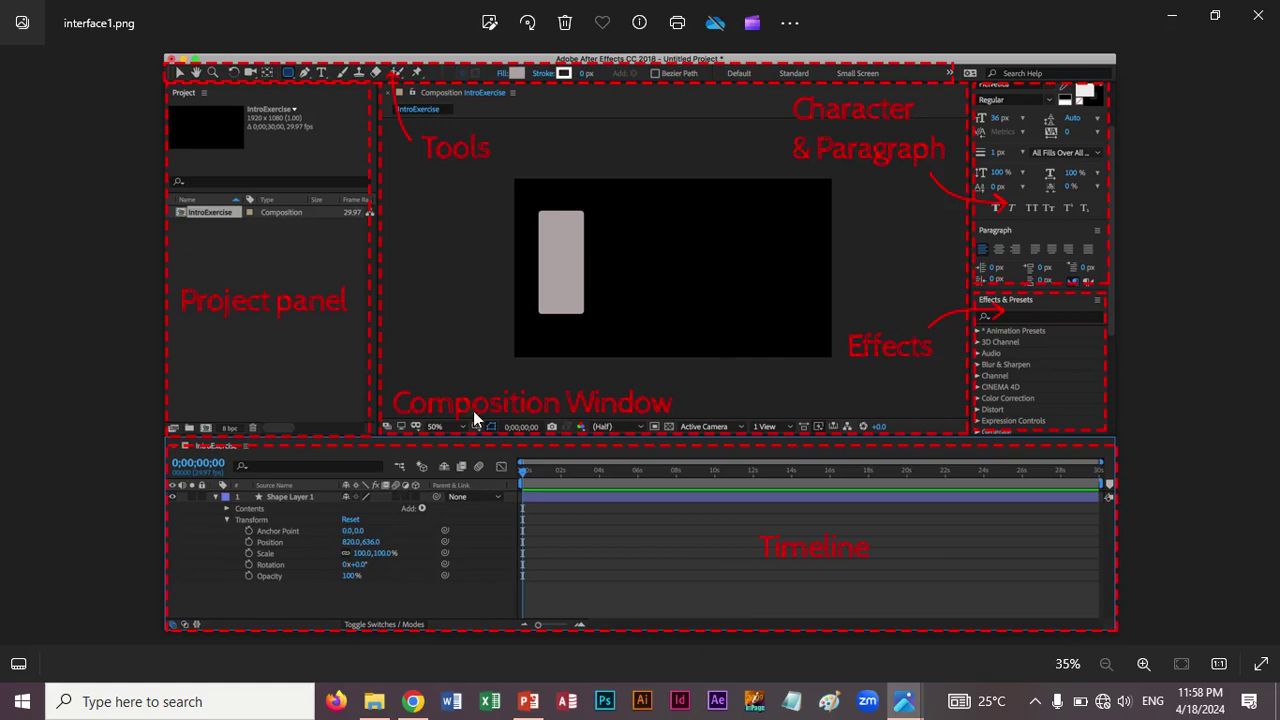
click(1262, 347)
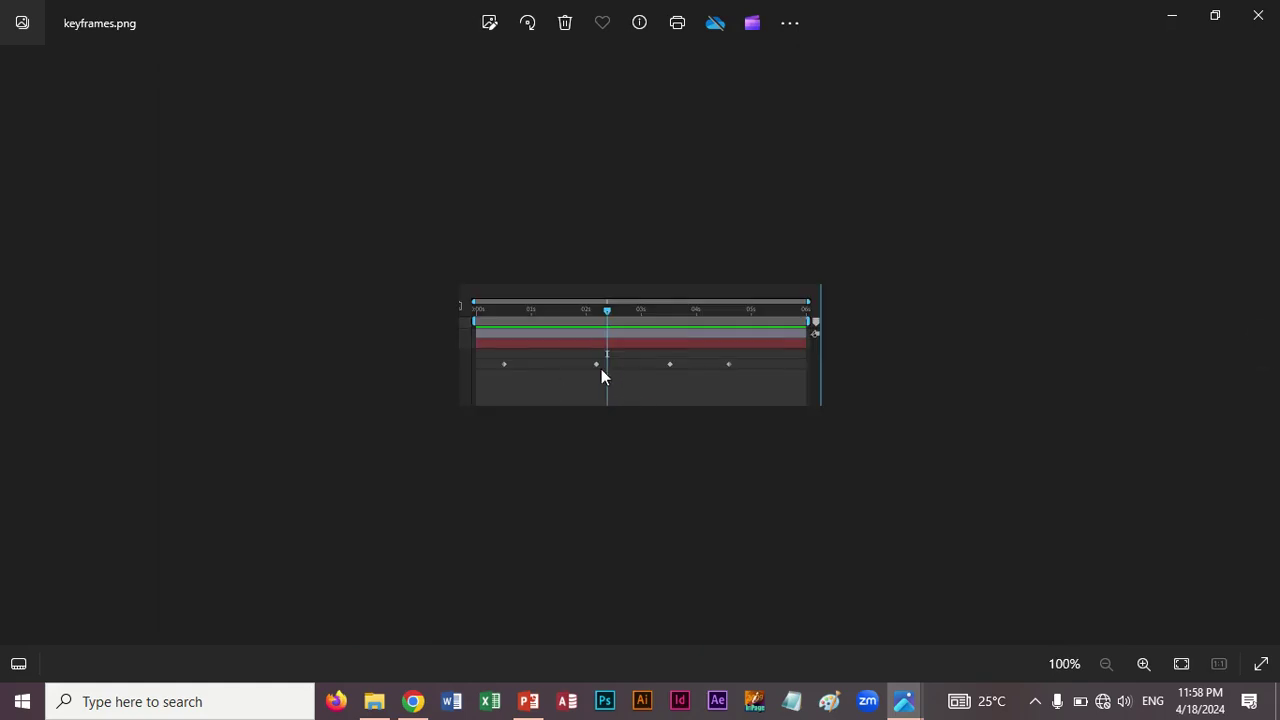
click(1262, 347)
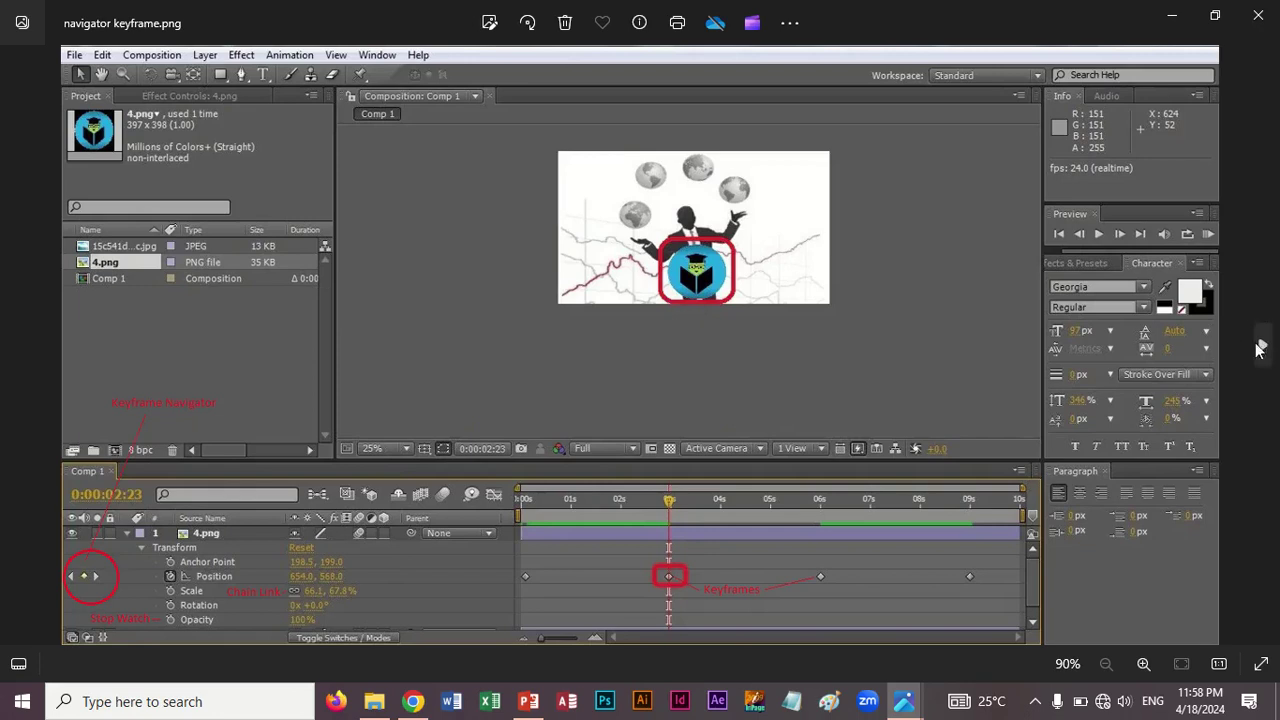
Advance from navigator keyframe.png through the playhead, time controls, toolbar and transform images to work area trim.jpg.
click(1260, 345)
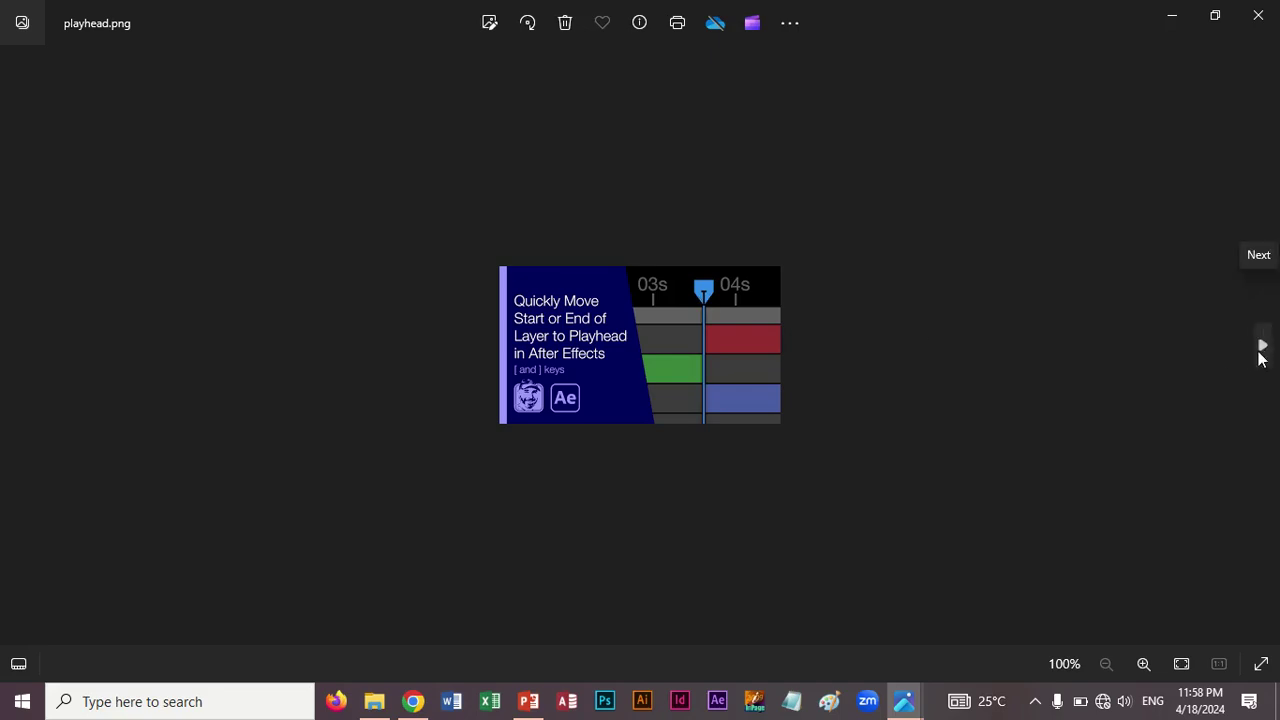
click(1260, 350)
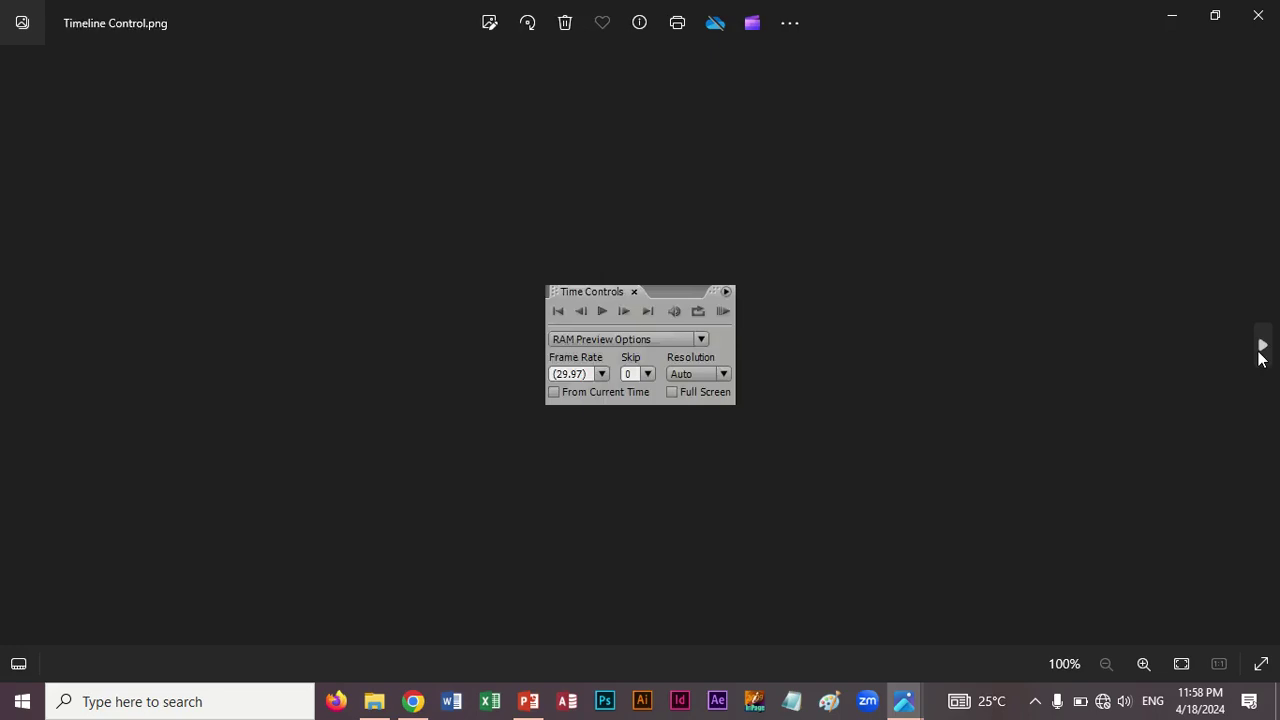
click(1260, 350)
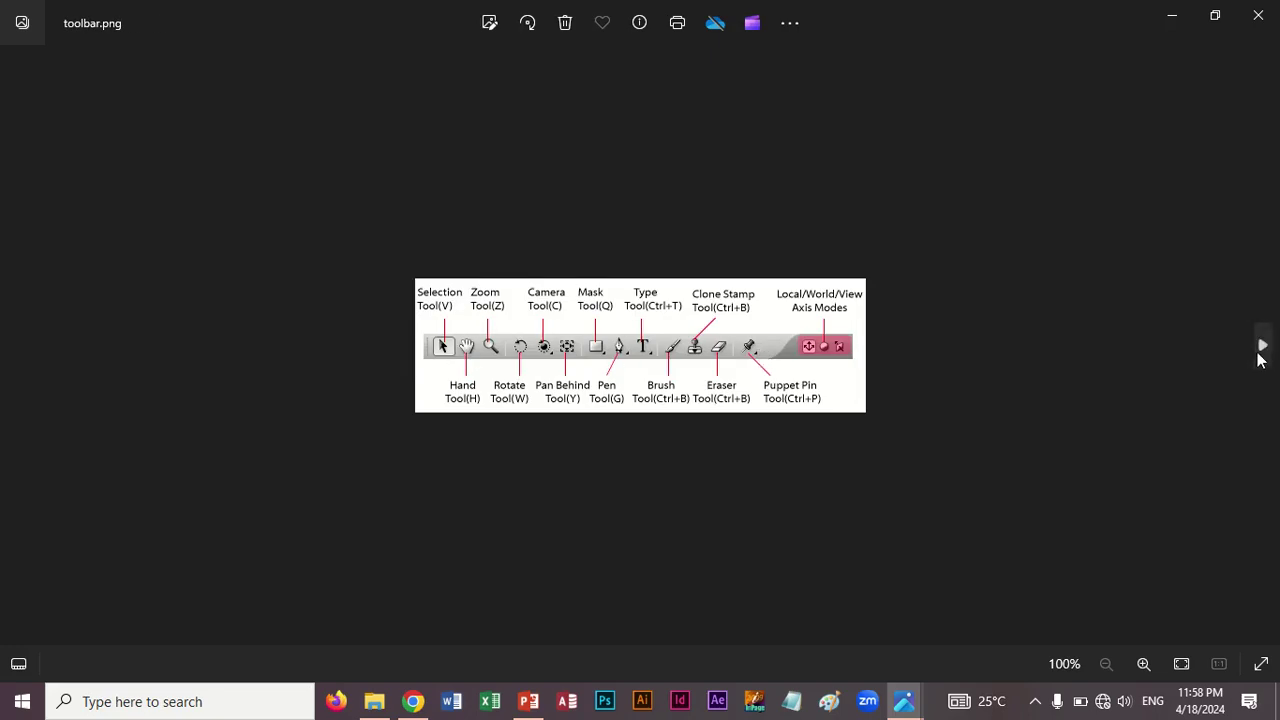
click(1262, 352)
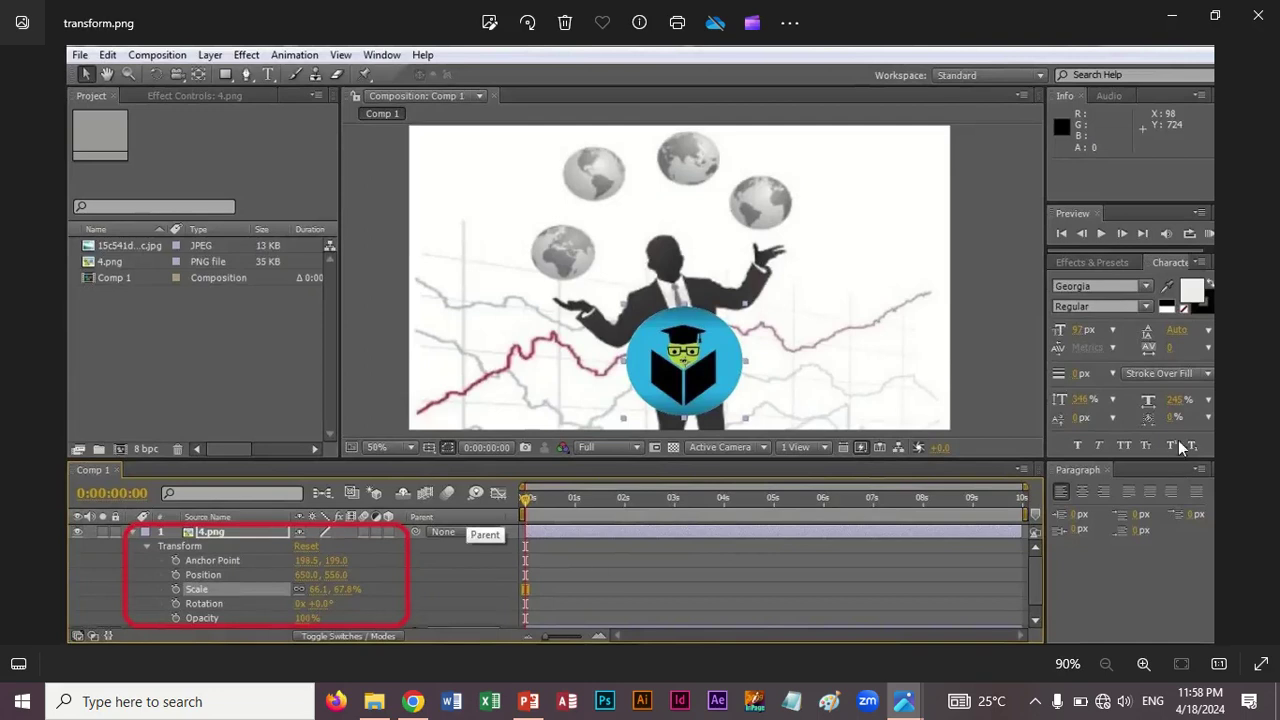
click(1262, 352)
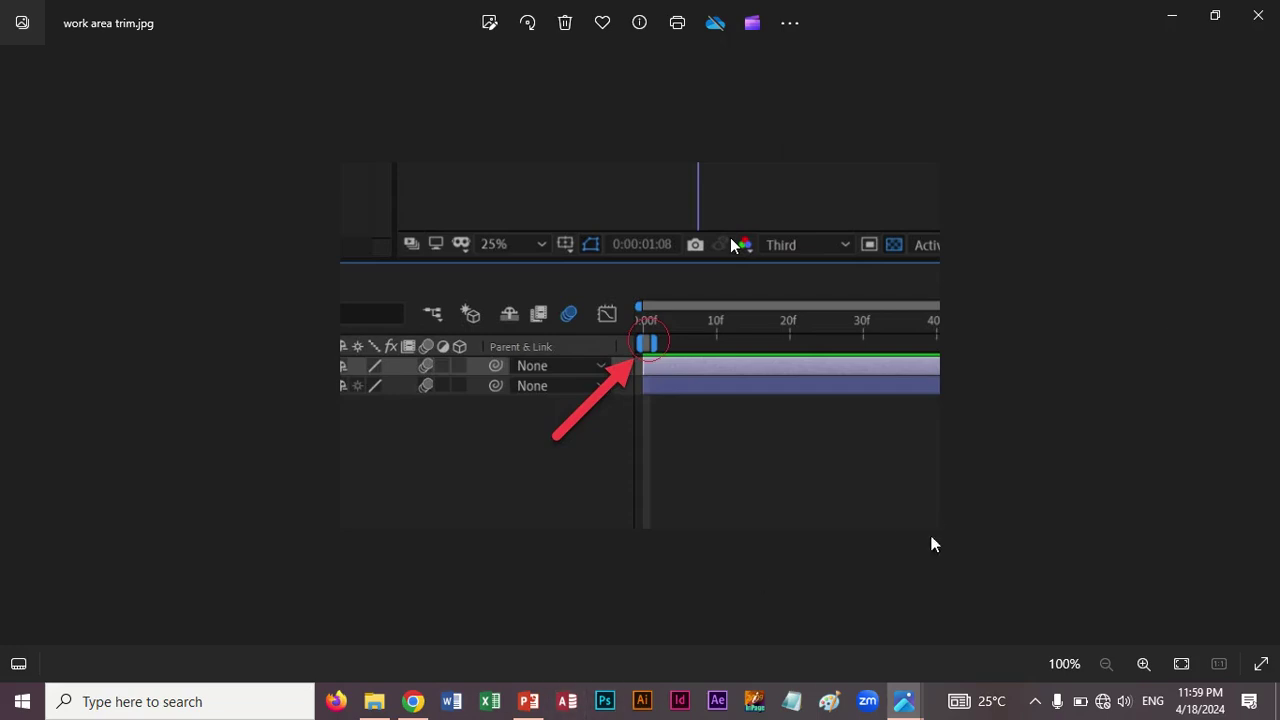
Bring up the Class-1.png topics slide, then launch After Effects CC 2017 to its Start screen.
mouse_move(903, 708)
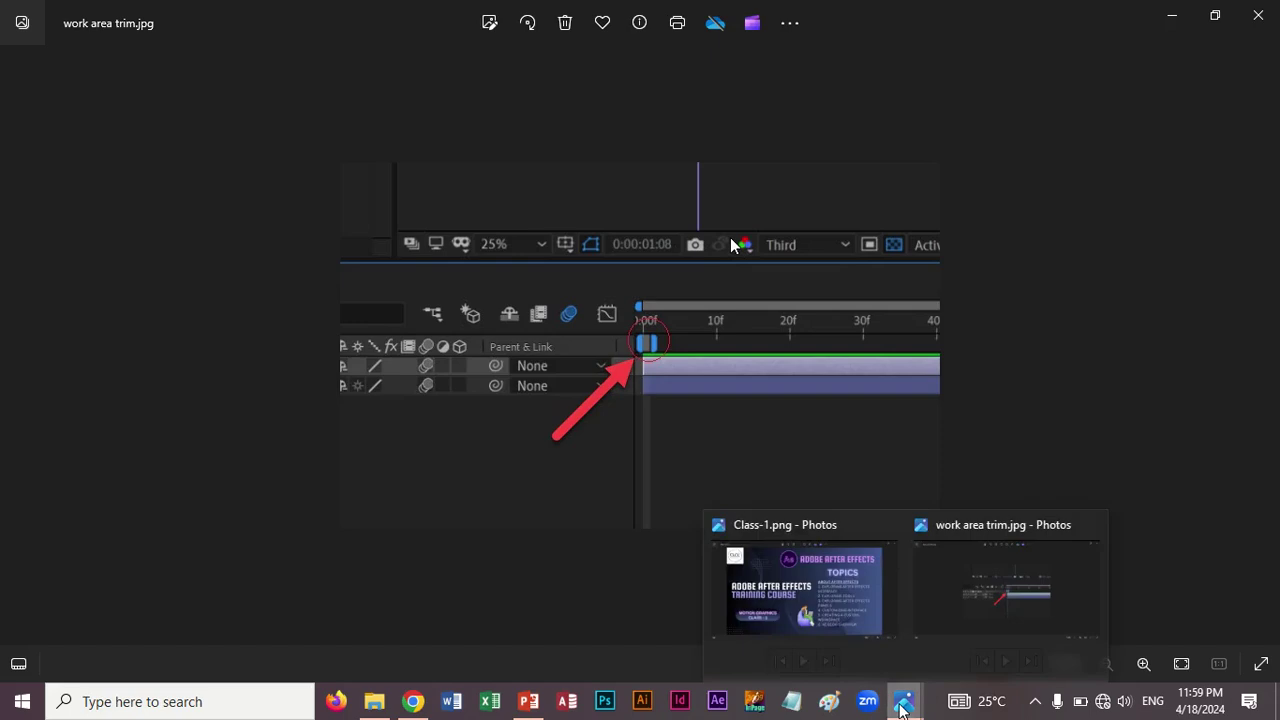
click(870, 632)
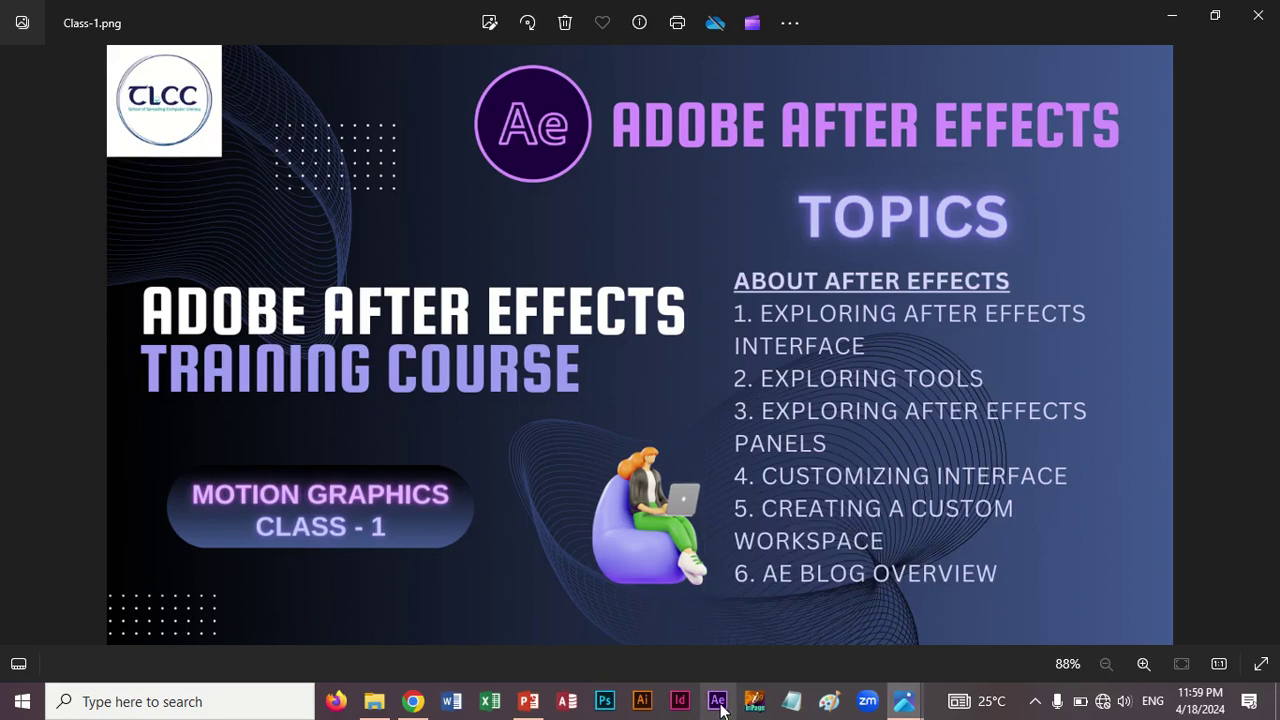
click(718, 702)
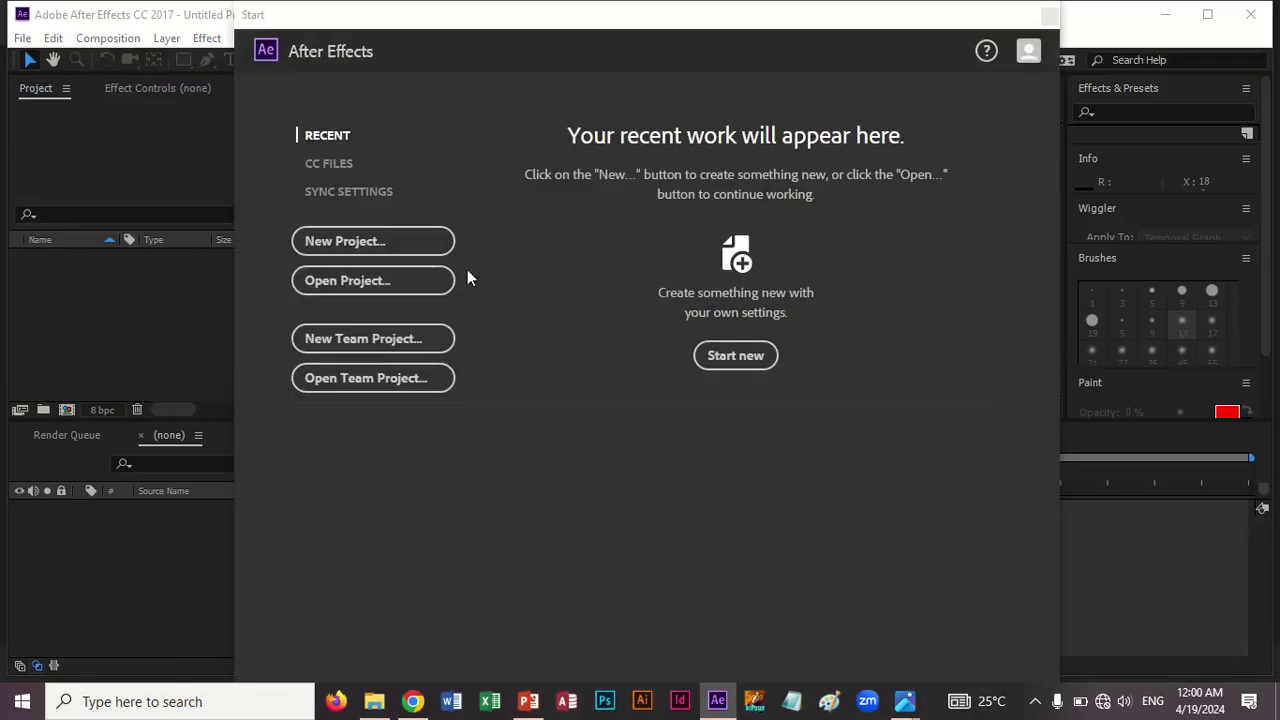
Close the Start screen and preview new composition settings with Ctrl+N, cancelling without creating one.
click(1049, 17)
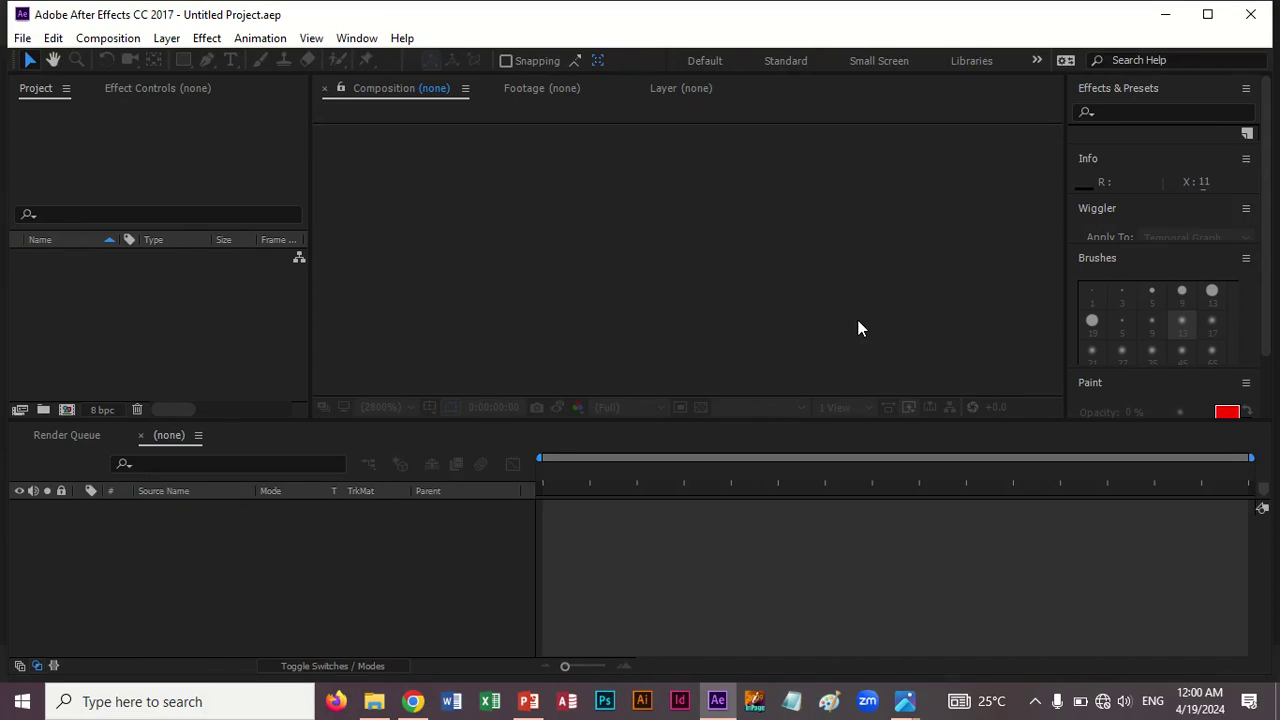
key(ctrl+n)
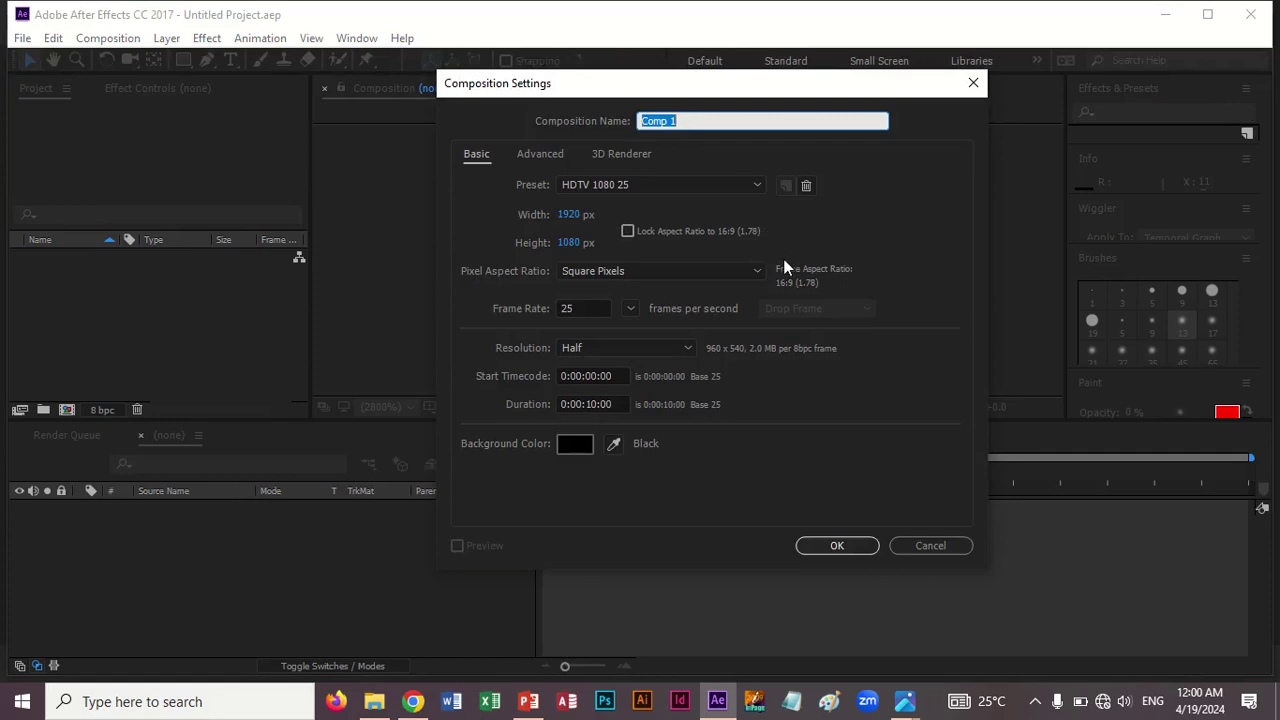
click(947, 546)
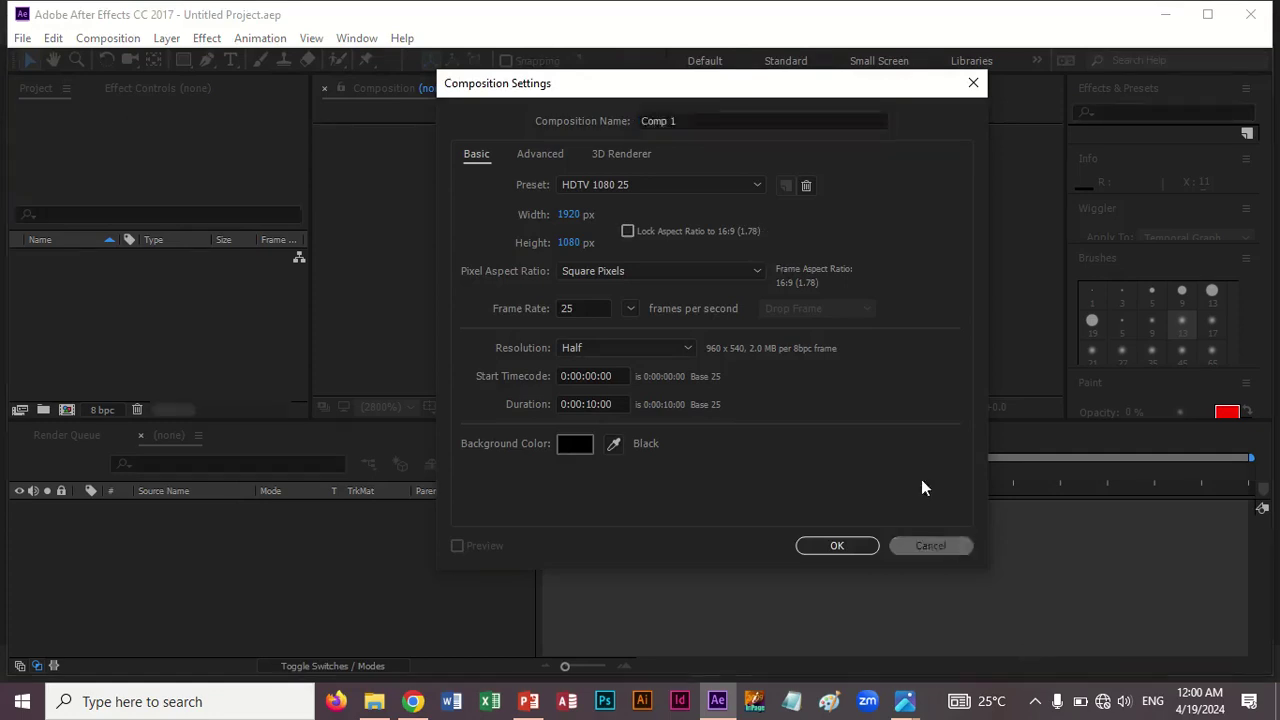
click(26, 40)
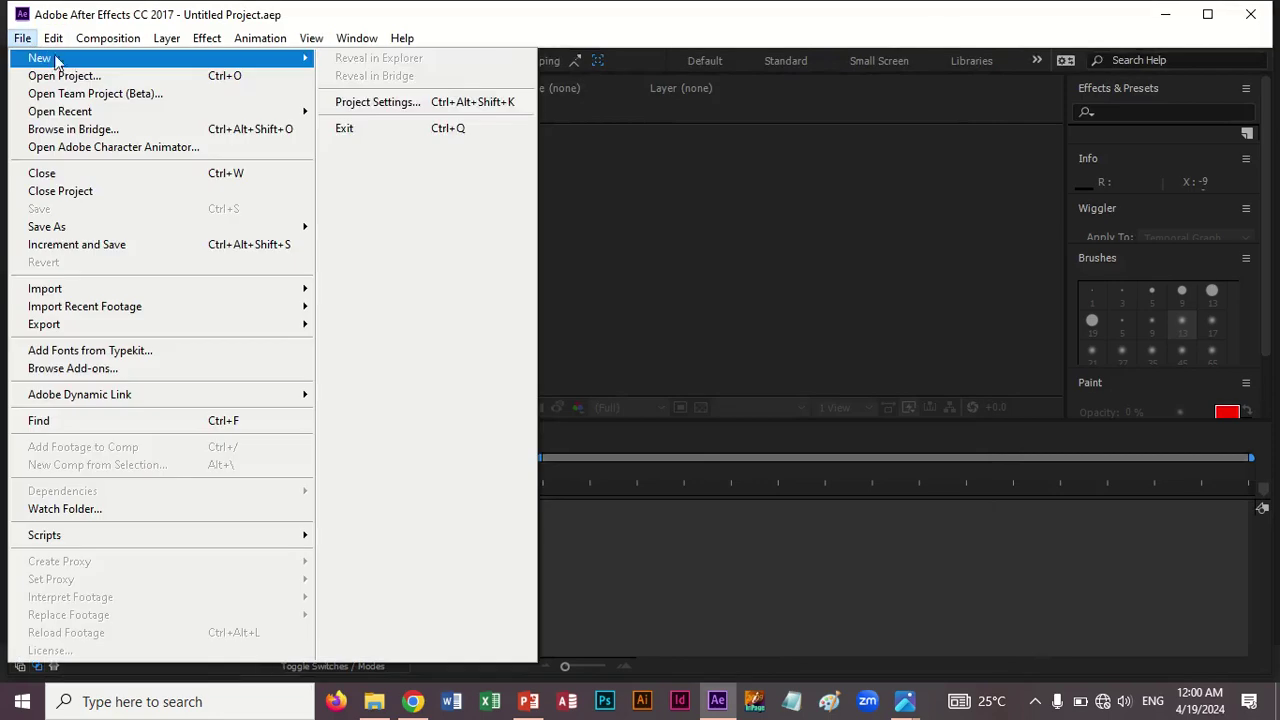
Start a new project and open Composition Settings for Comp 1: HDTV 1080 25, 1920×1080, 10 seconds.
mouse_move(55, 57)
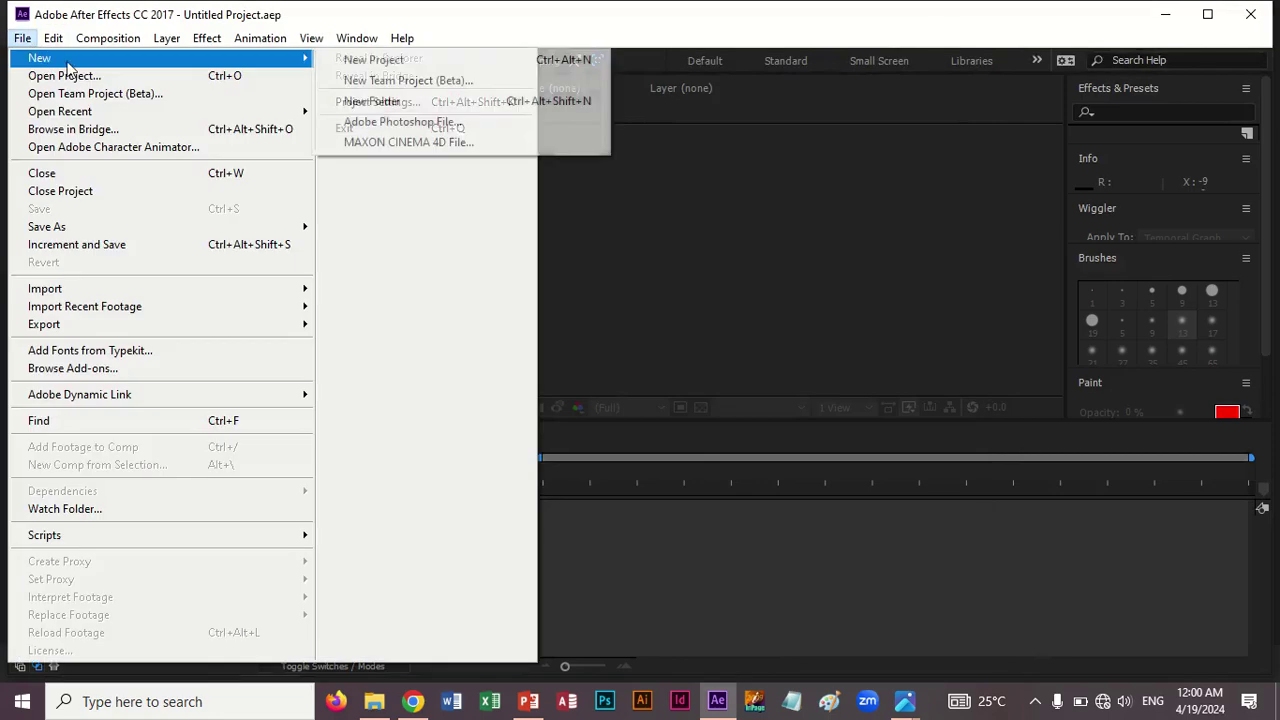
click(459, 64)
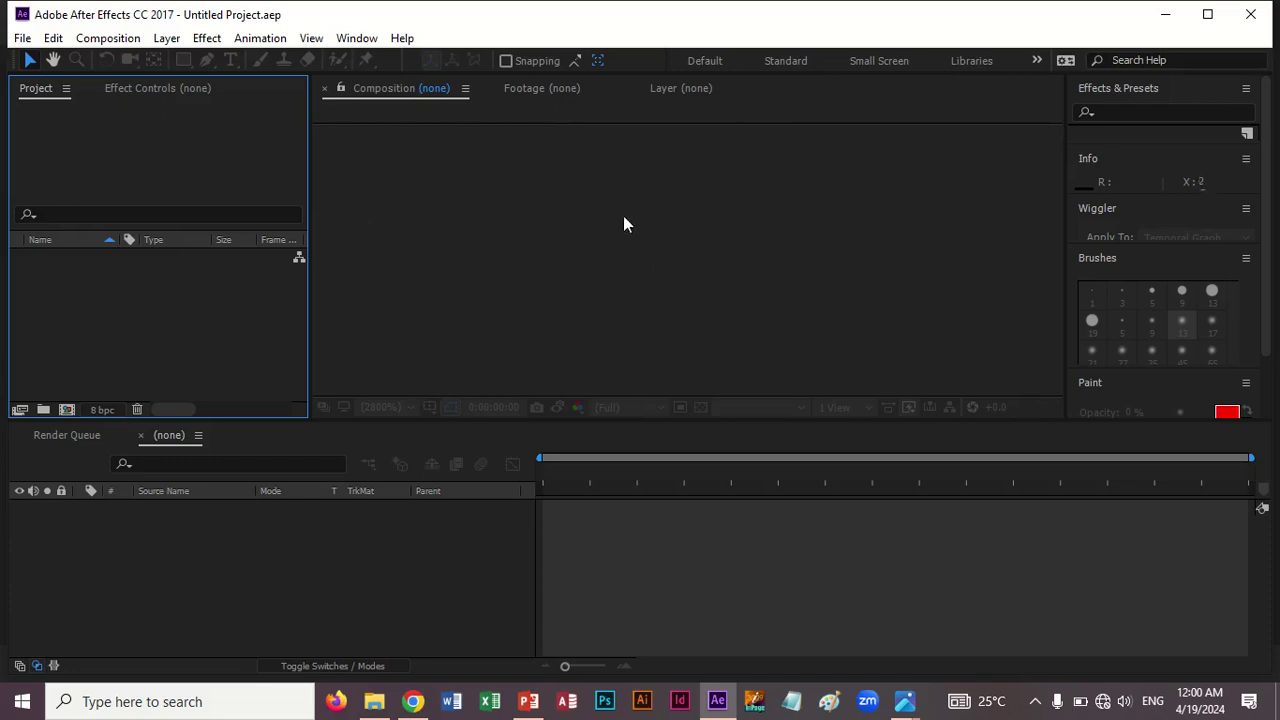
click(118, 38)
click(148, 59)
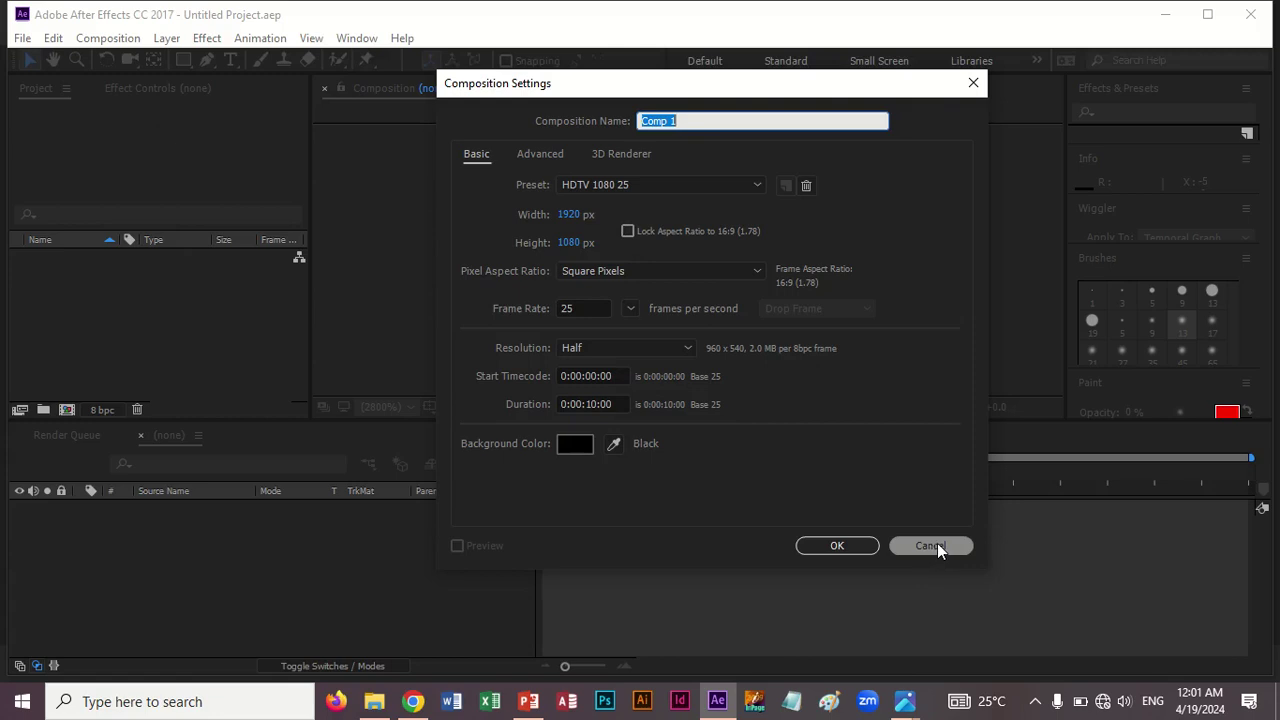
mouse_move(597, 8)
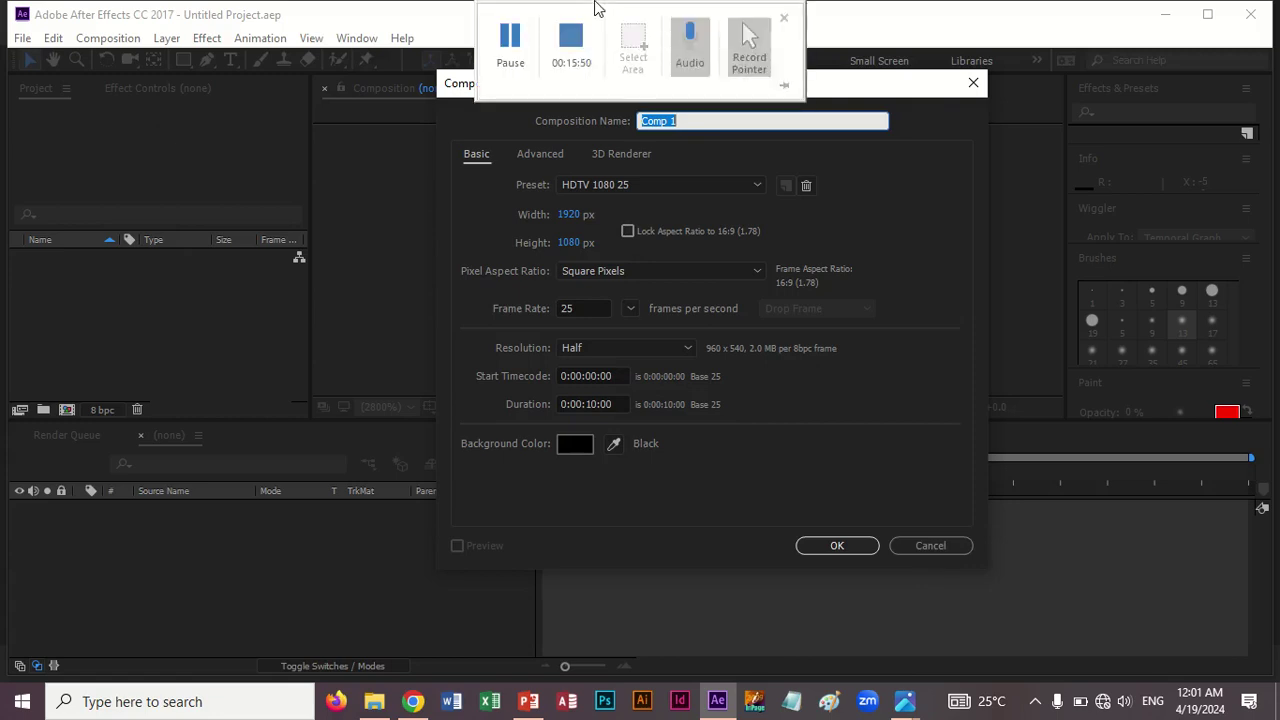
click(904, 707)
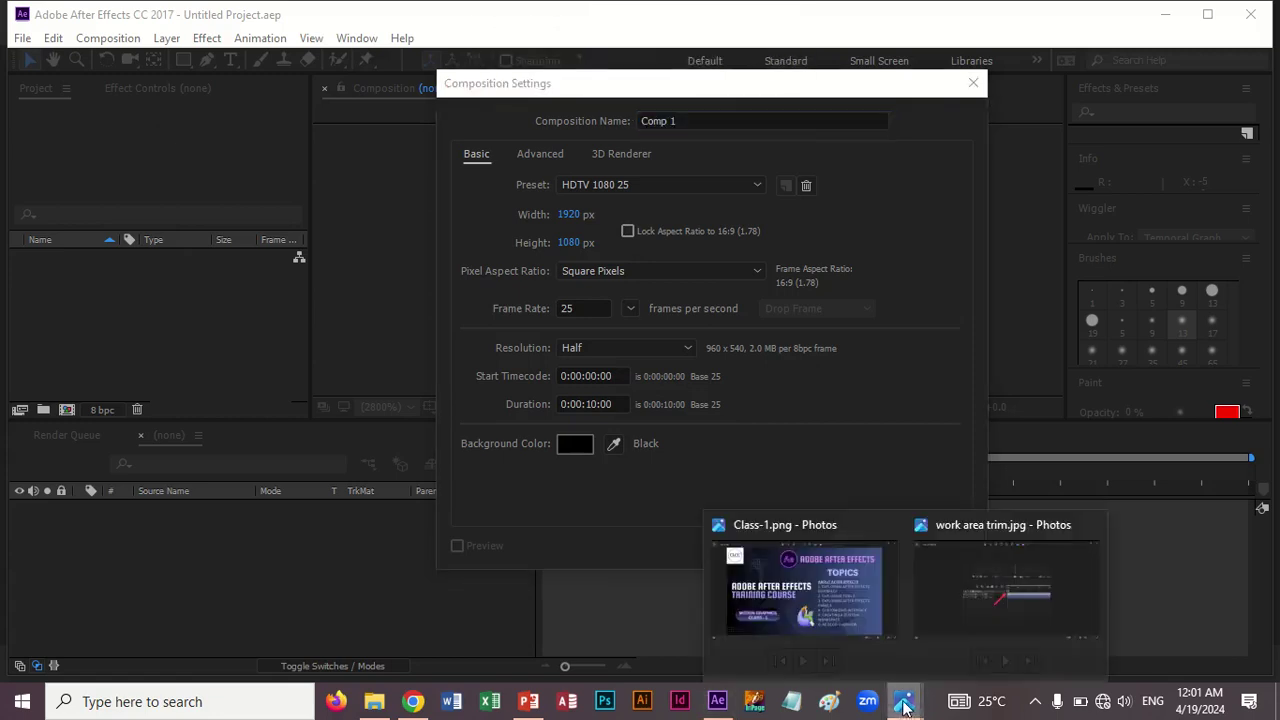
Bring the Class-1.png slide with its six After Effects topics back to the front.
click(876, 623)
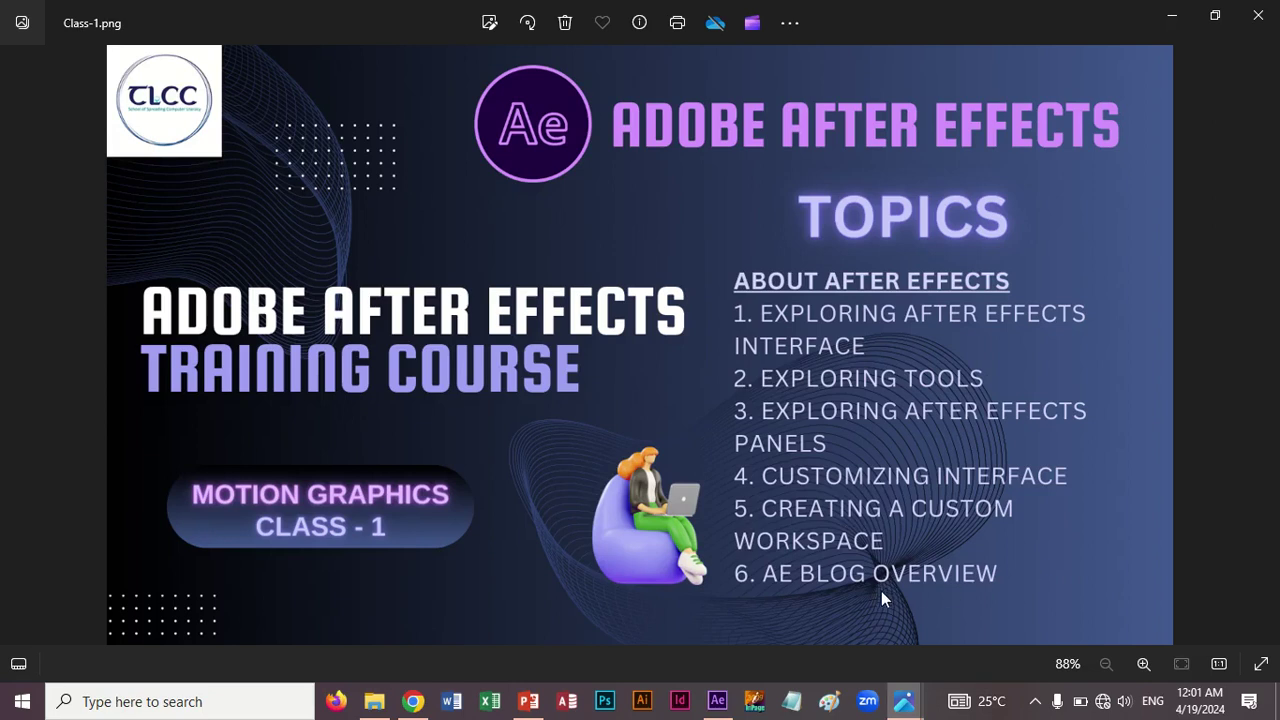
On the After Effects blog, open the Useful Links file in a new Google Drive tab.
click(412, 702)
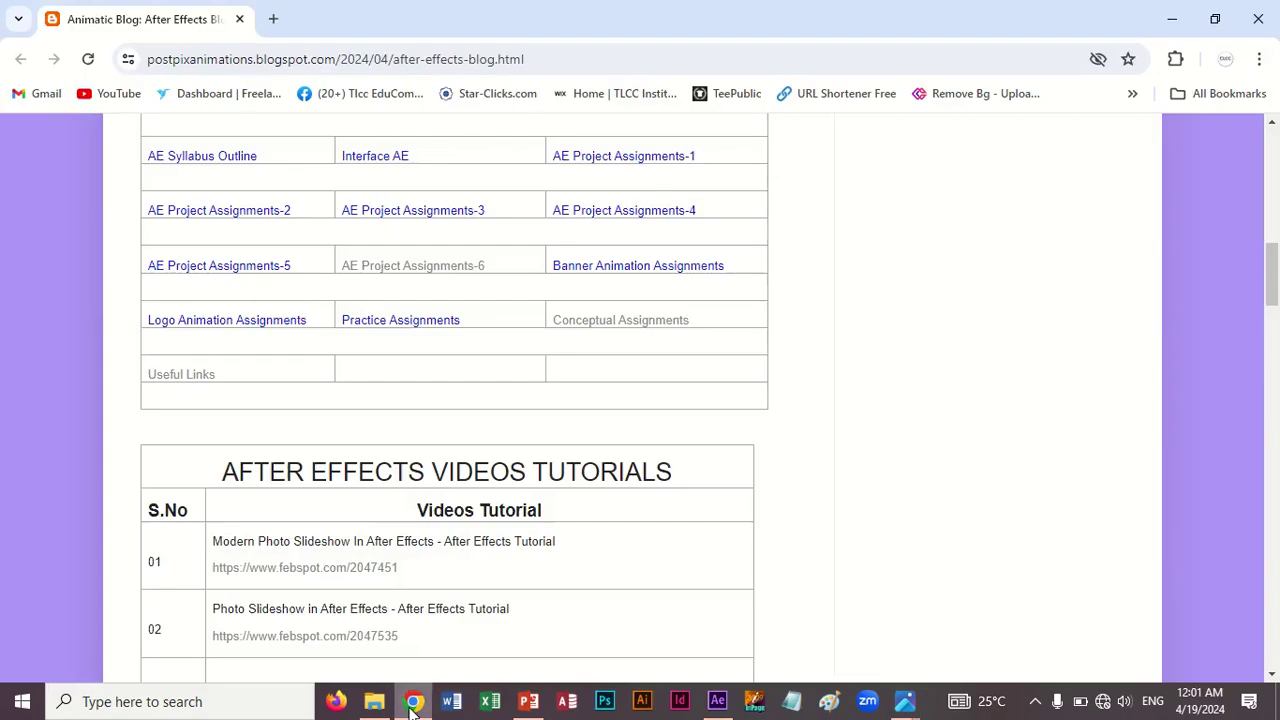
click(163, 376)
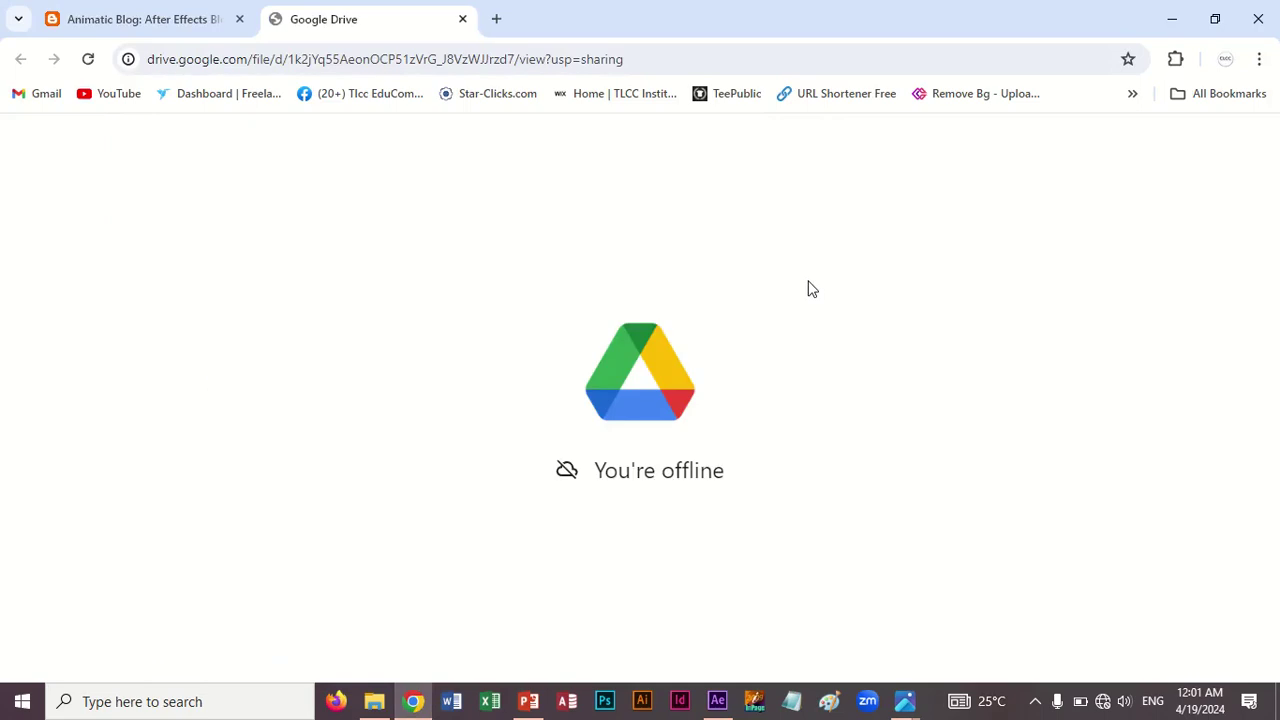
click(168, 24)
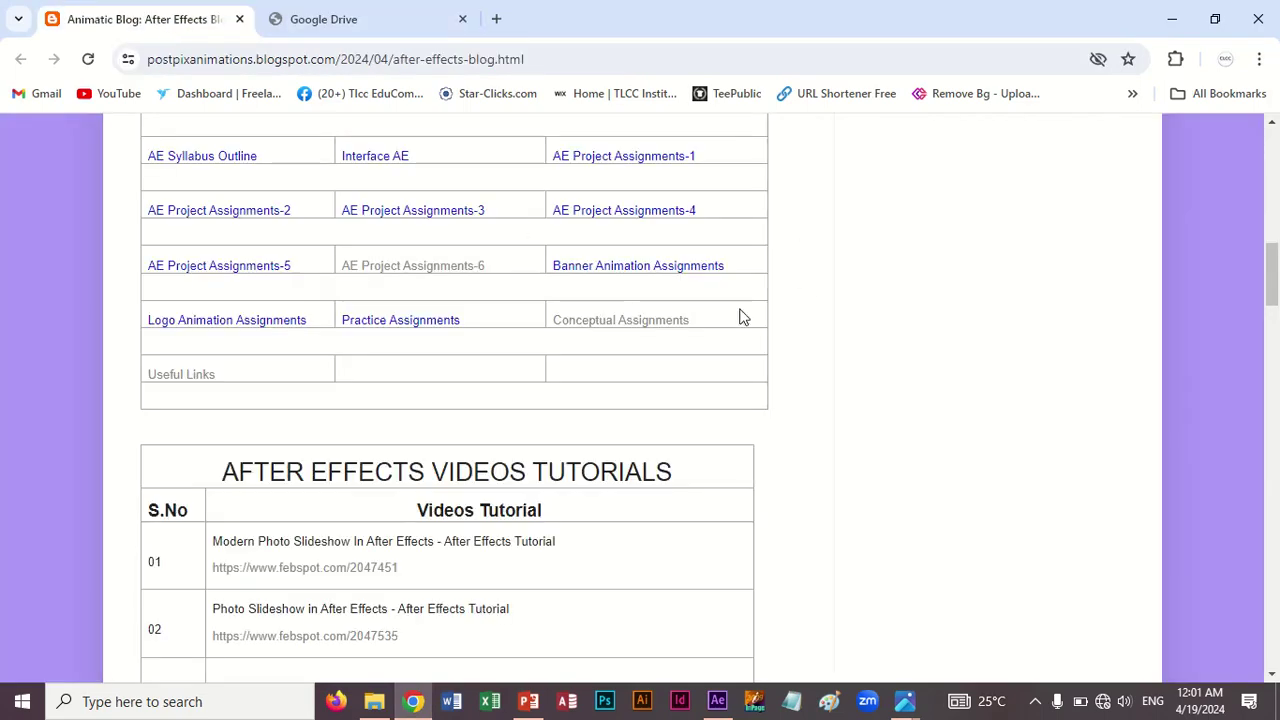
mouse_move(531, 20)
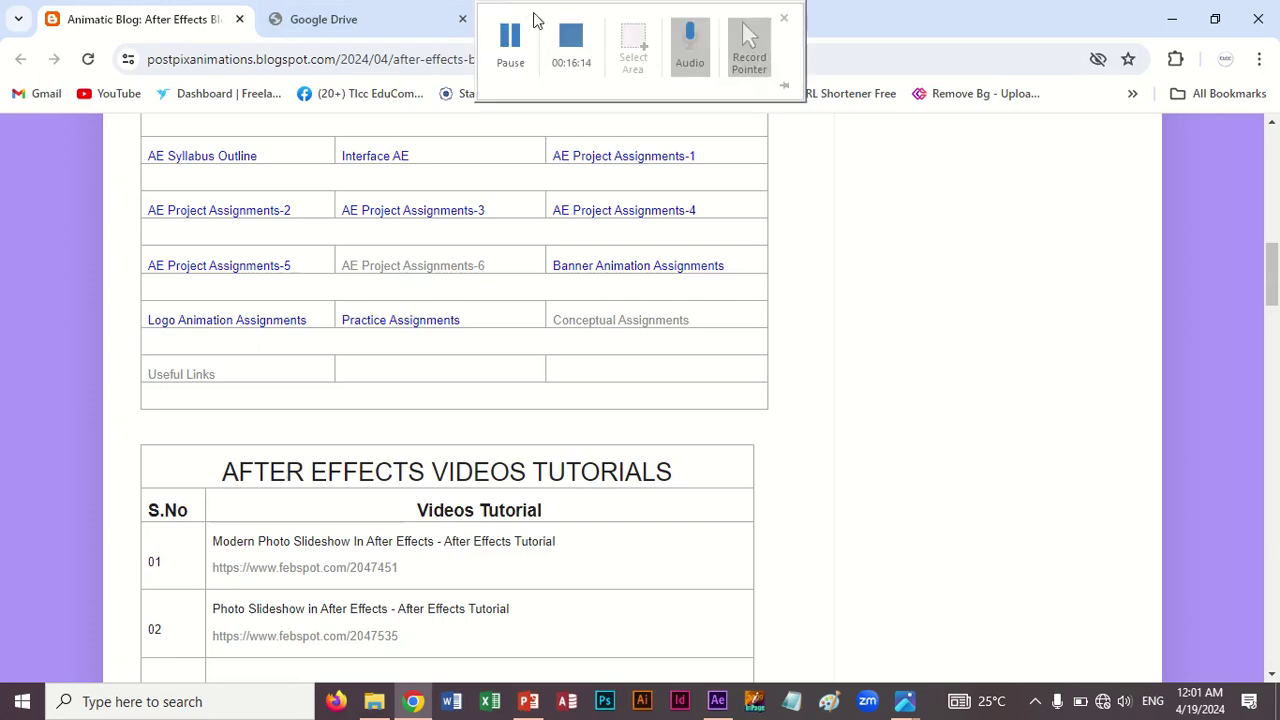
click(513, 40)
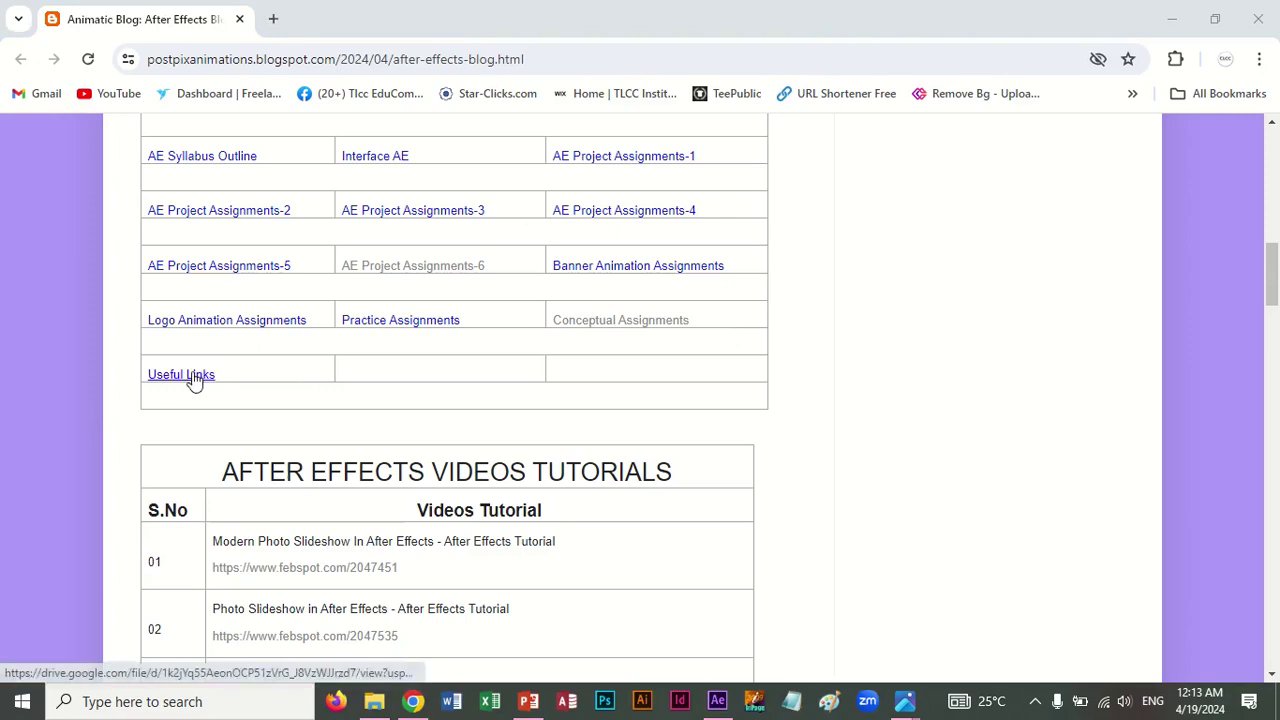
click(194, 378)
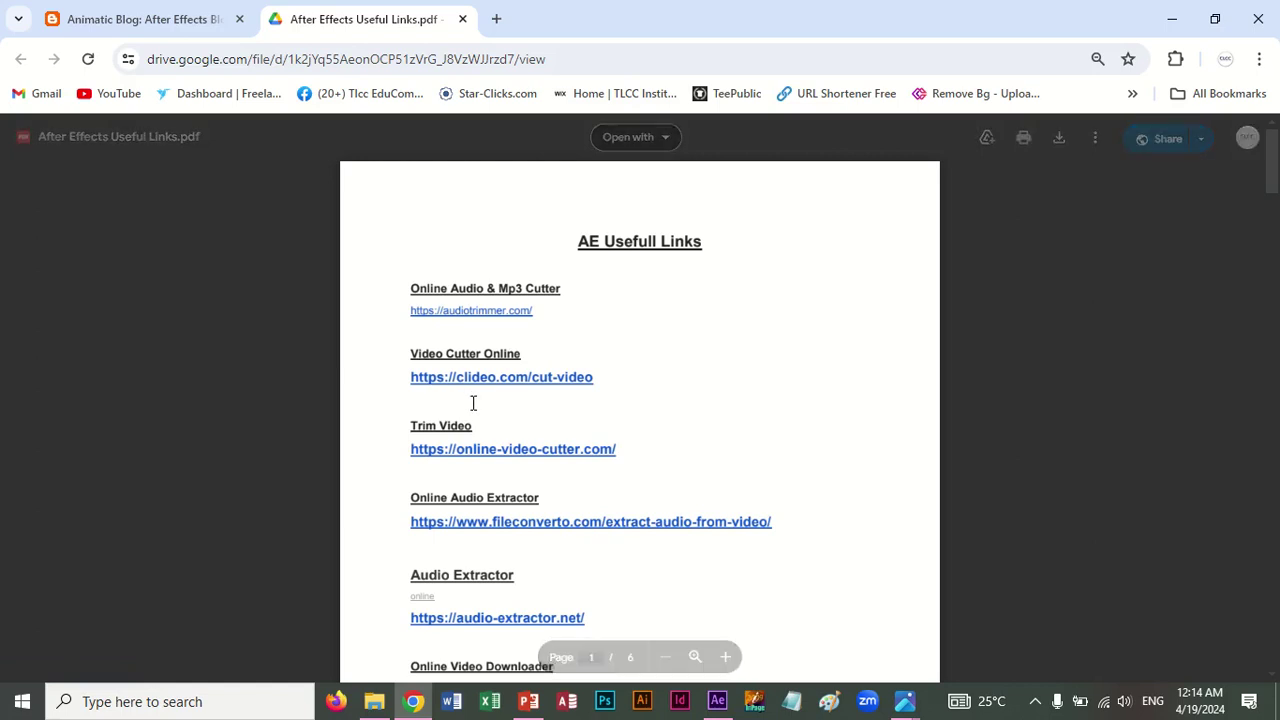
Scroll through the Useful Links PDF and open the Download Useful Fonts folder in a new tab.
scroll(536, 422, down, 2)
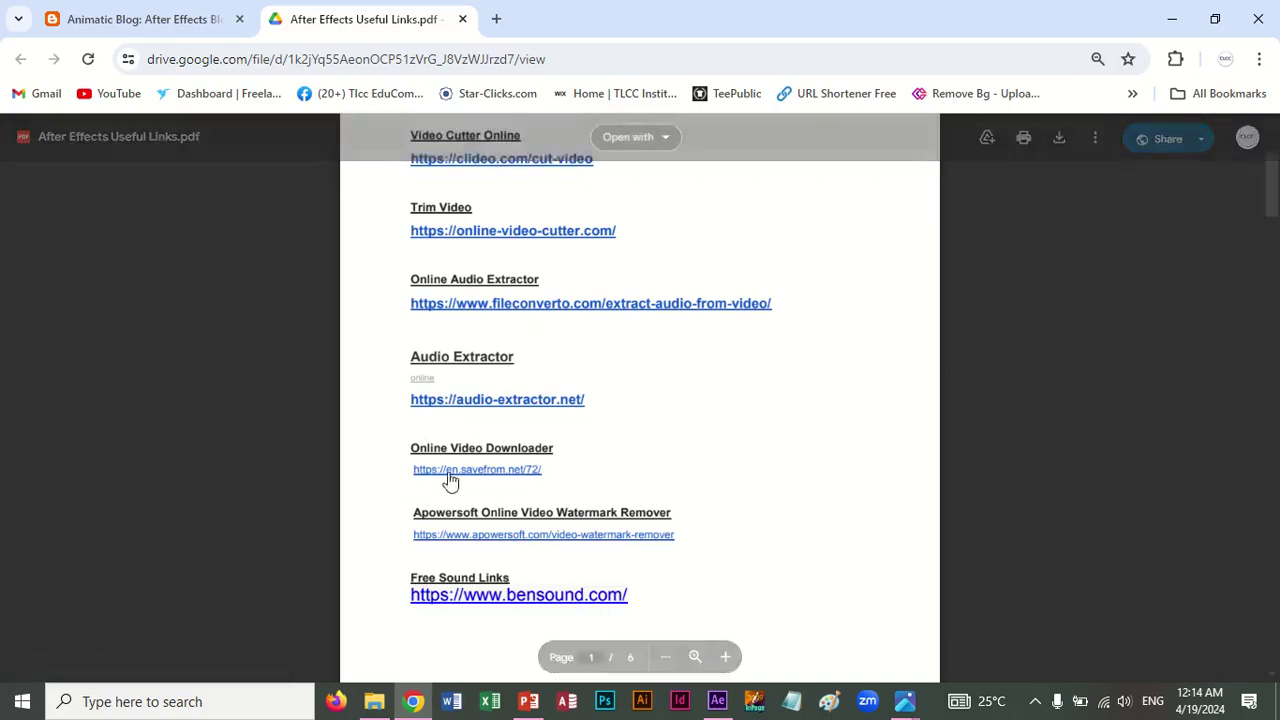
scroll(553, 475, down, 2)
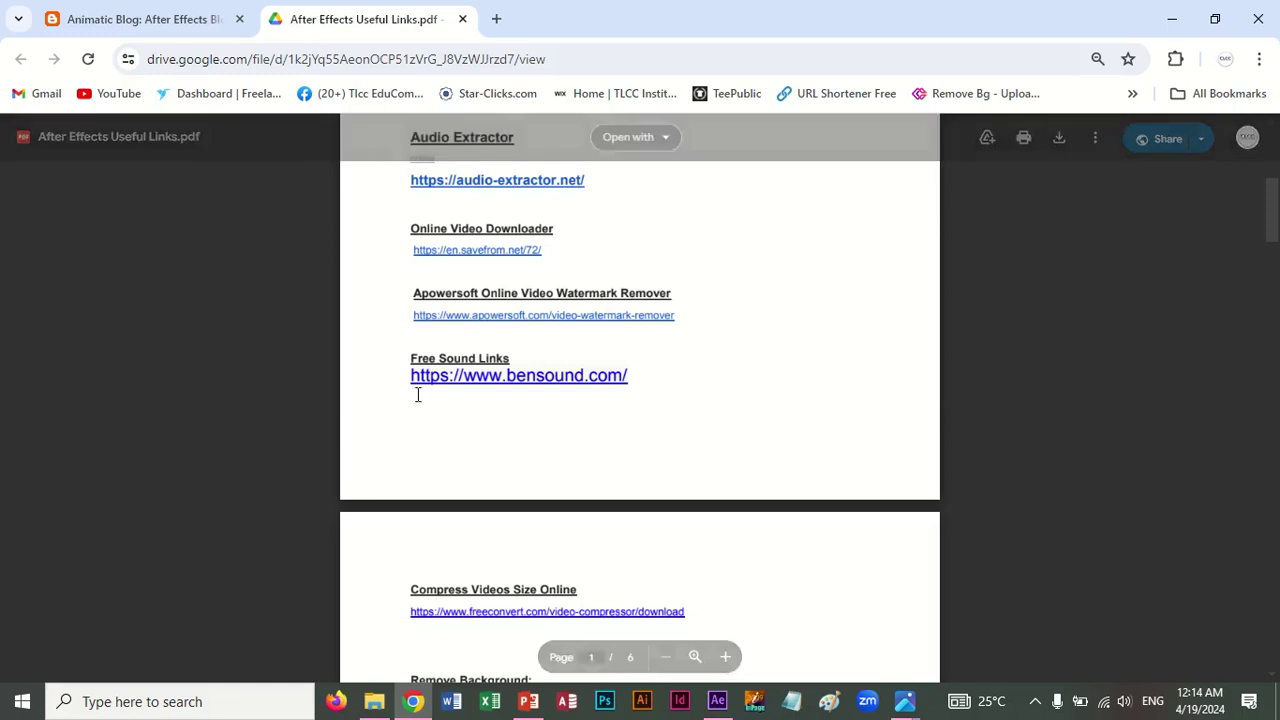
scroll(545, 428, down, 4)
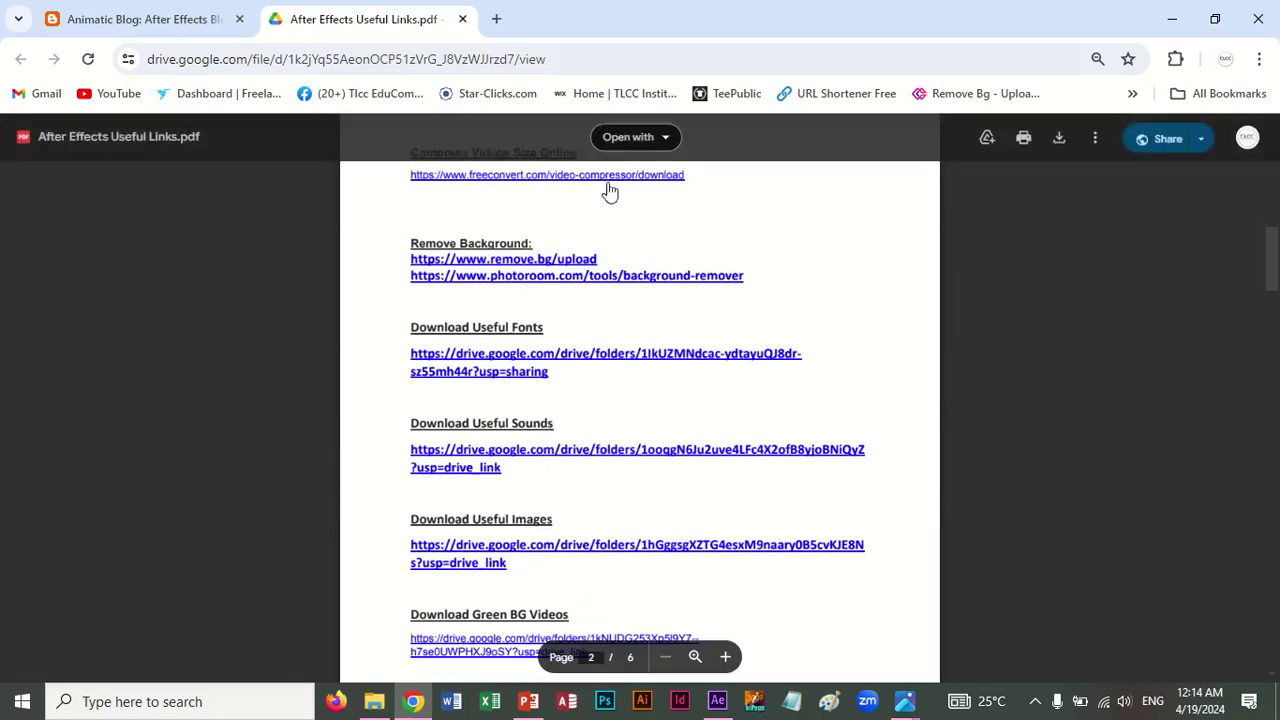
scroll(611, 485, down, 1)
scroll(611, 485, up, 3)
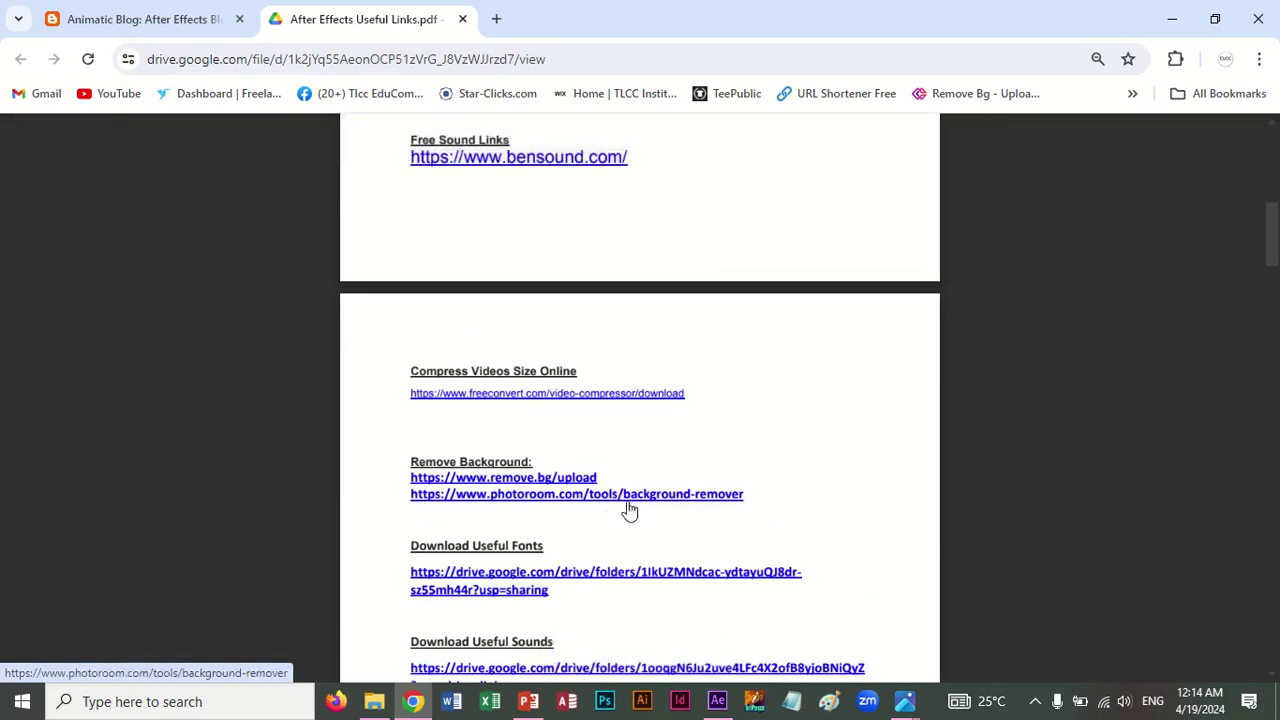
scroll(619, 511, down, 2)
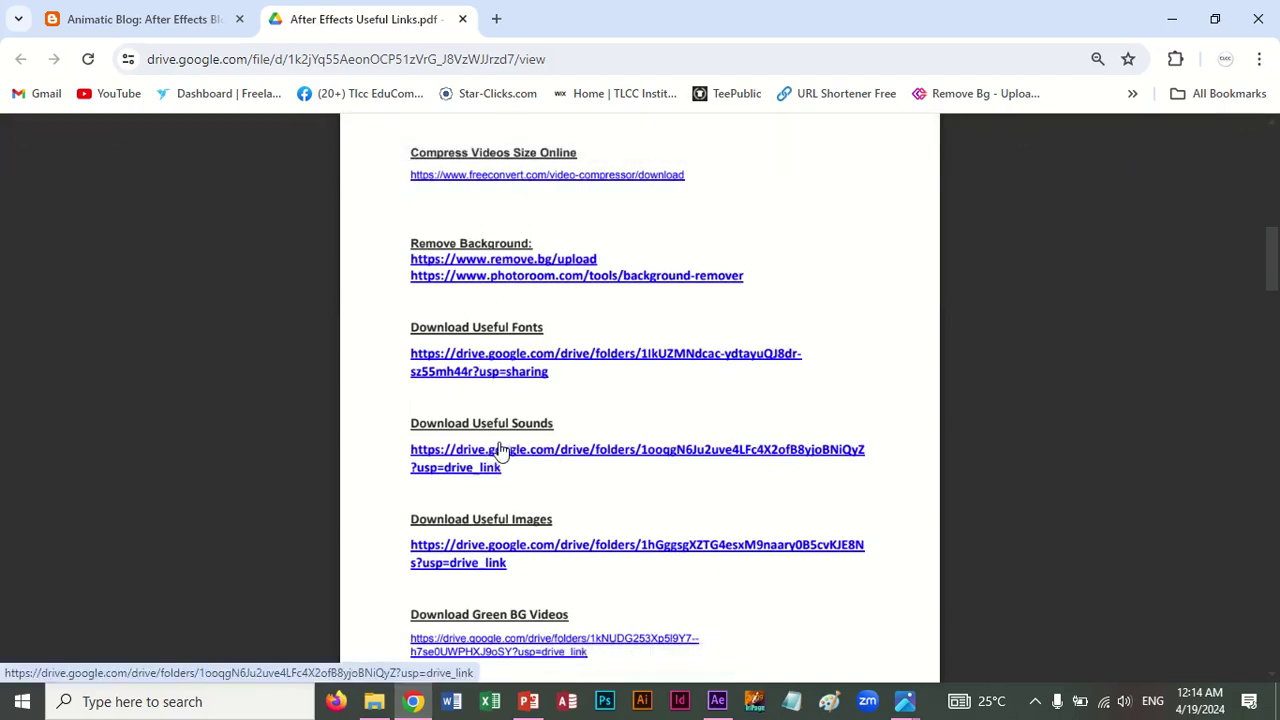
scroll(506, 453, down, 2)
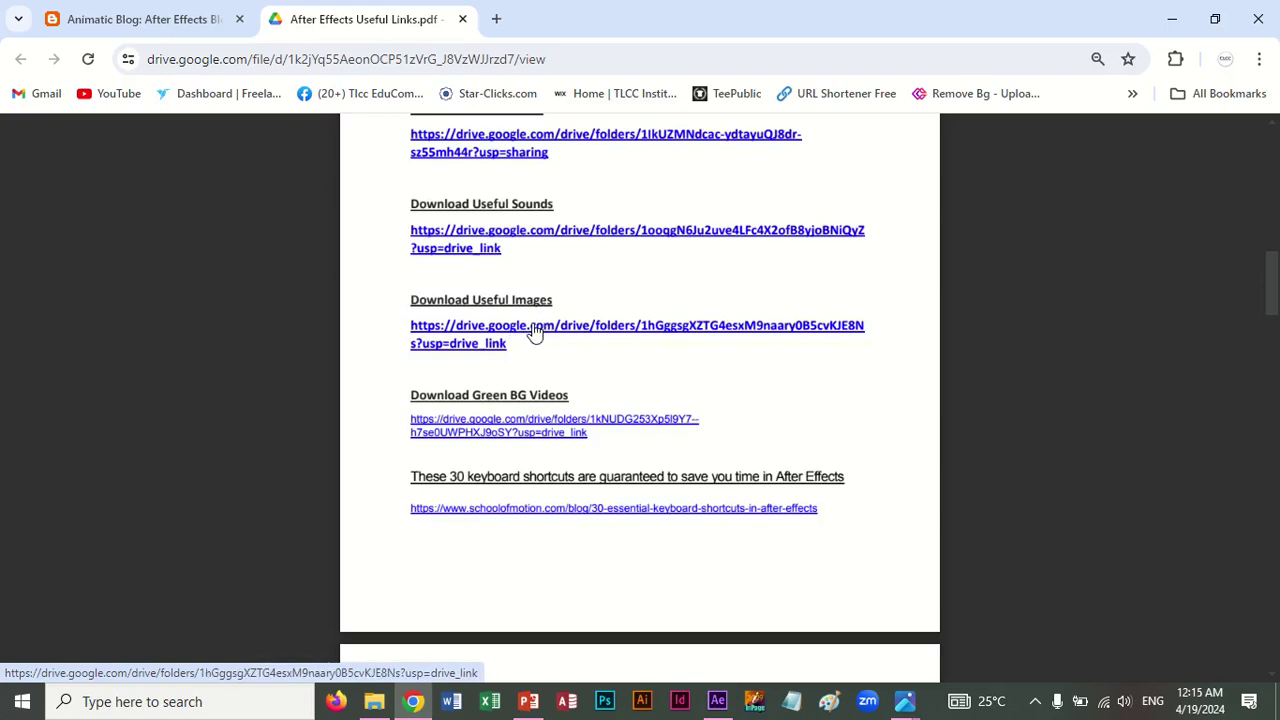
scroll(526, 345, up, 2)
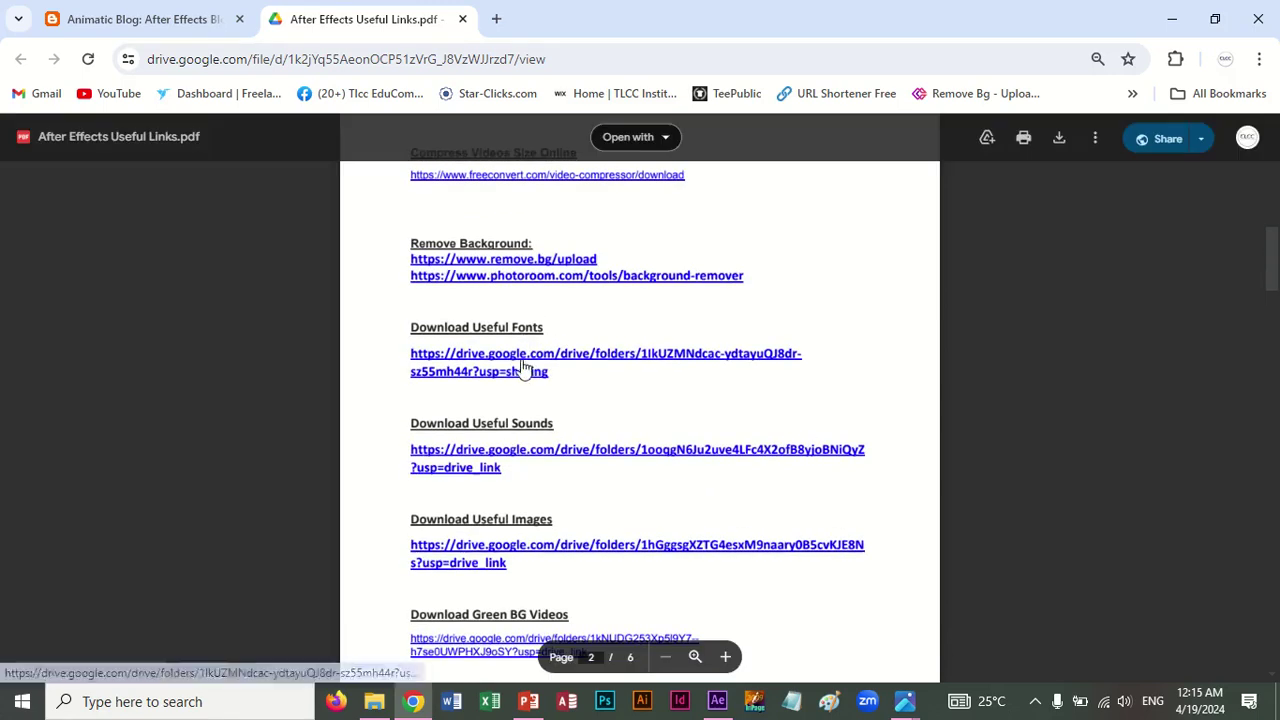
click(523, 368)
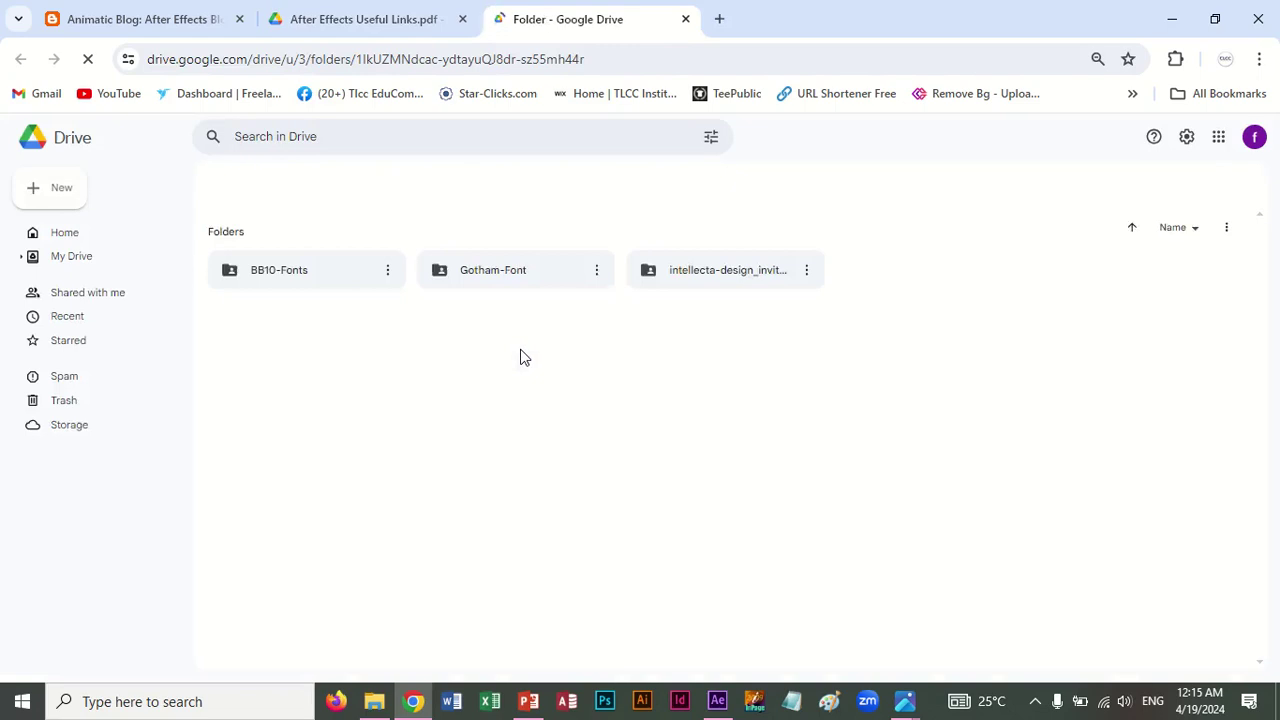
Close the fonts folder, view the Useful Sounds folder of bensound tracks, then close it too.
mouse_move(668, 25)
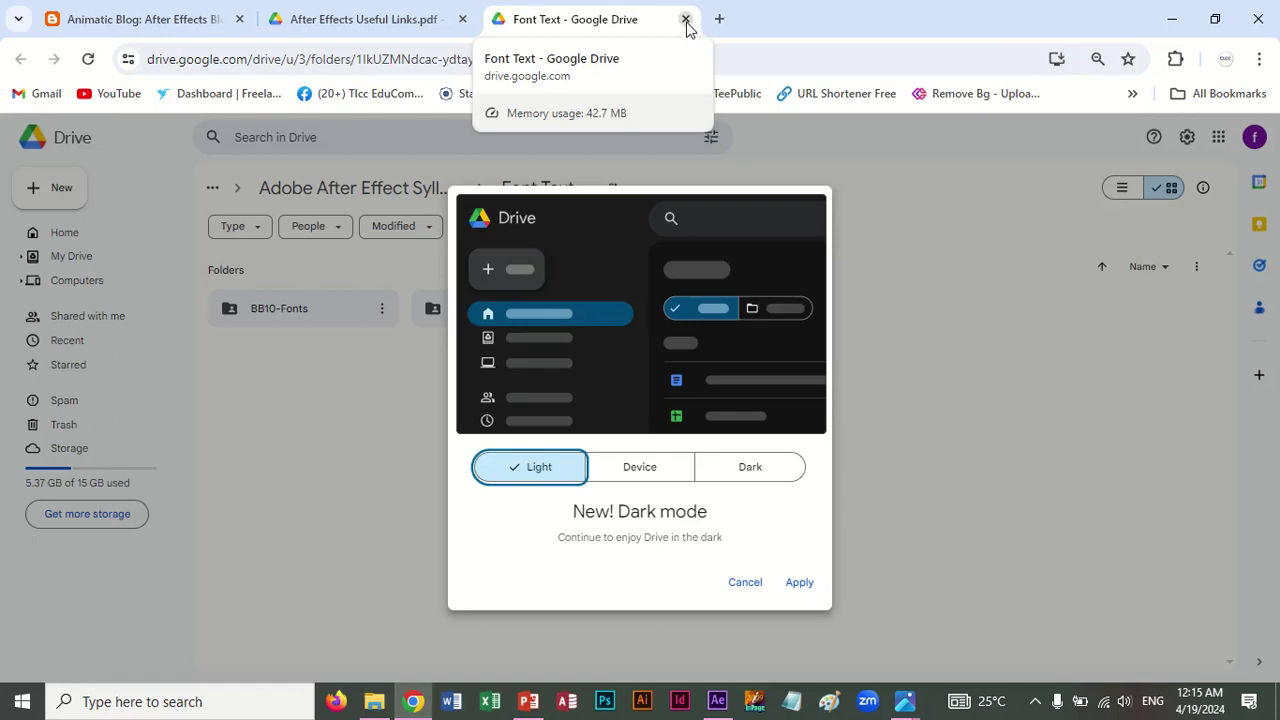
click(686, 19)
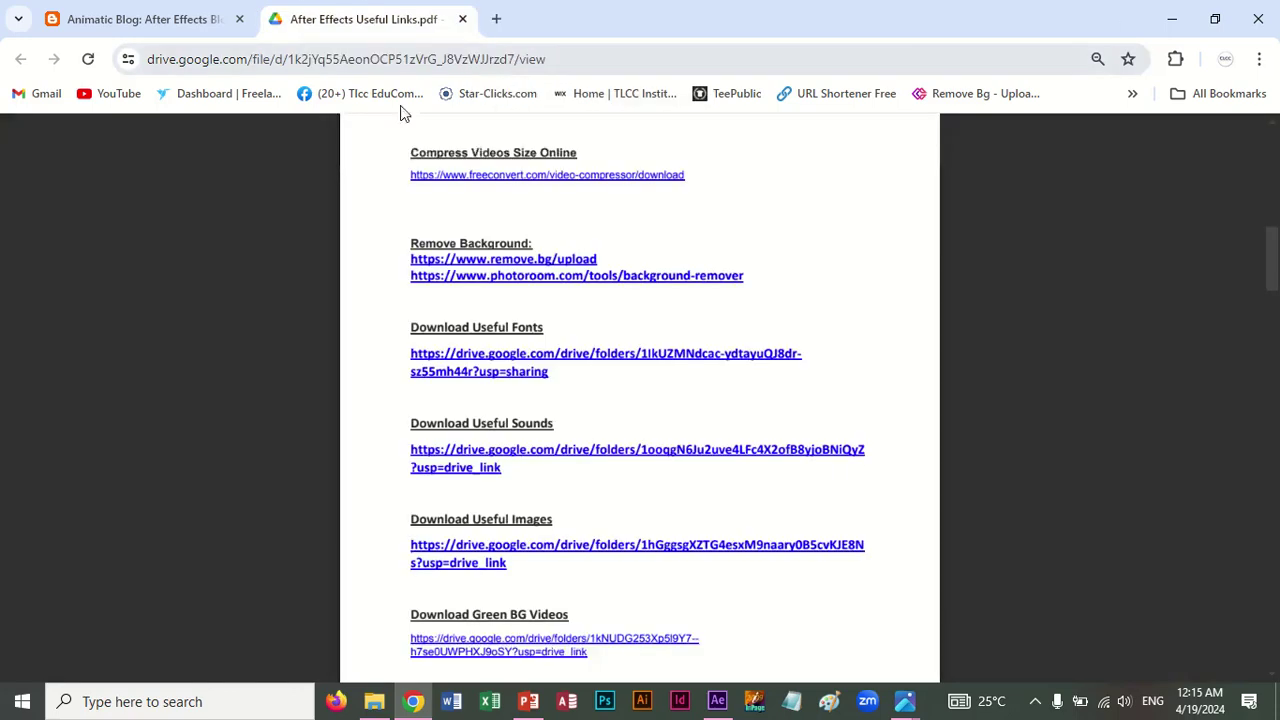
click(505, 465)
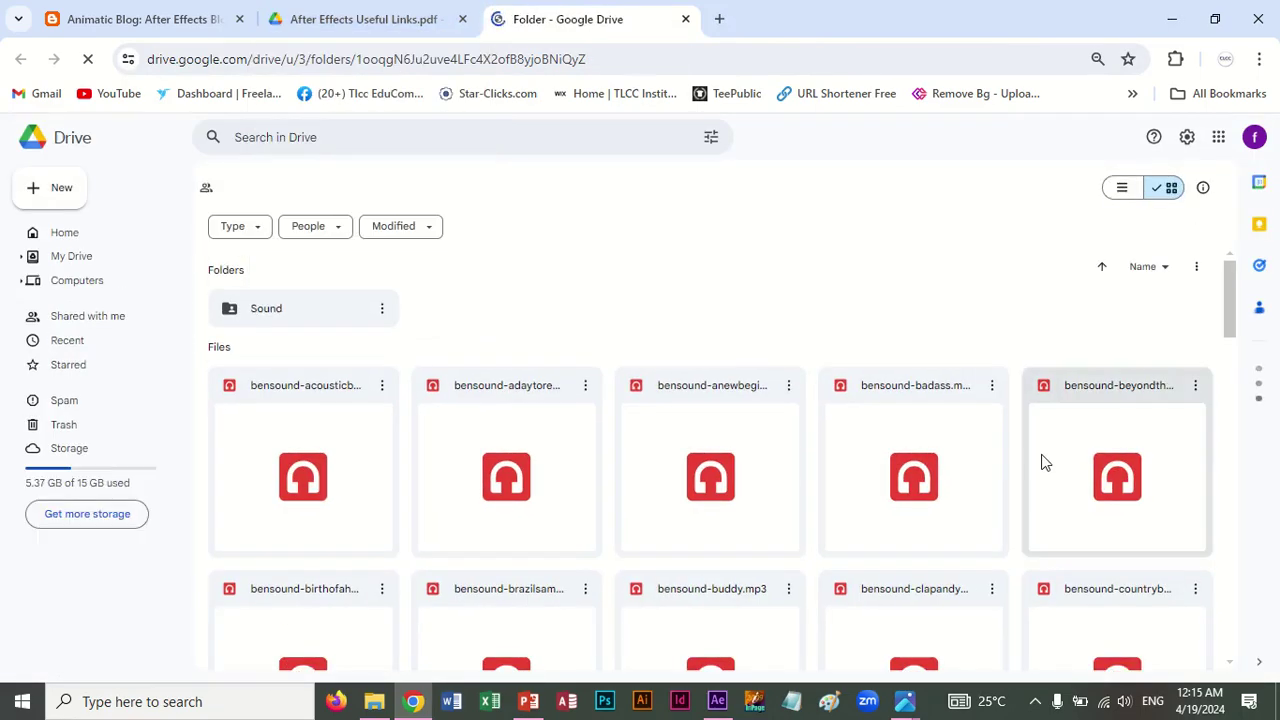
mouse_move(647, 8)
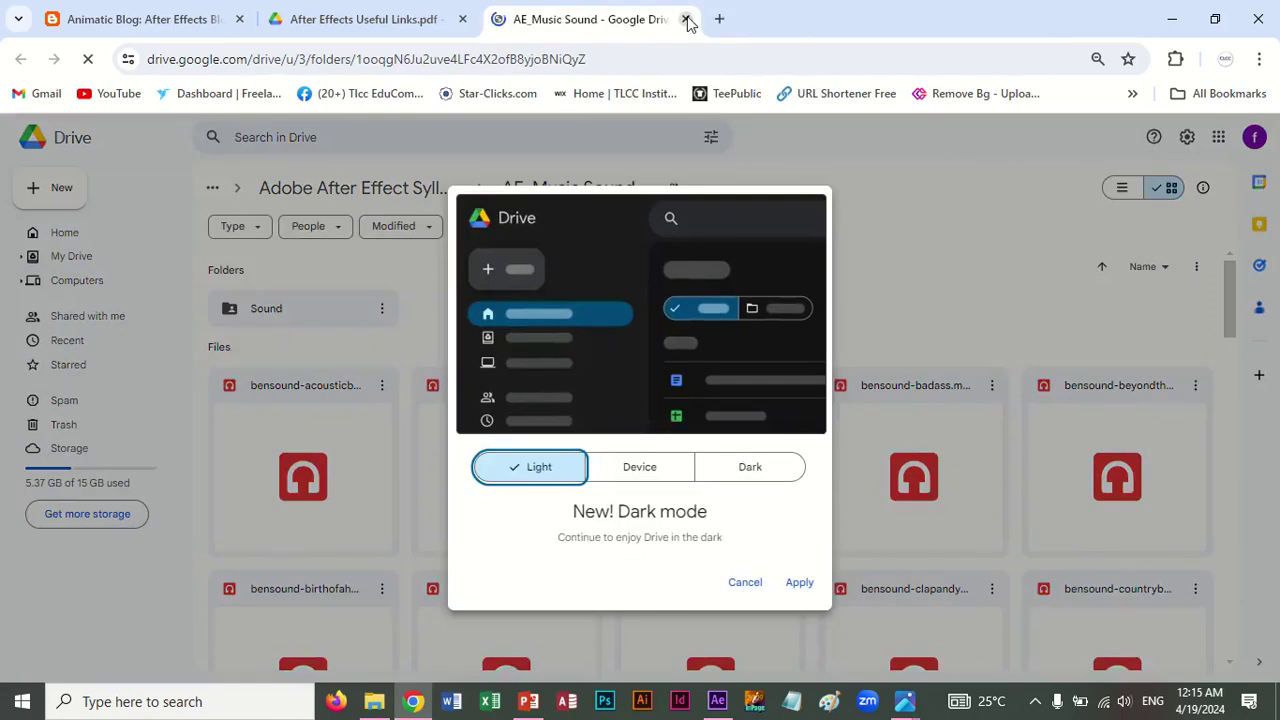
click(686, 19)
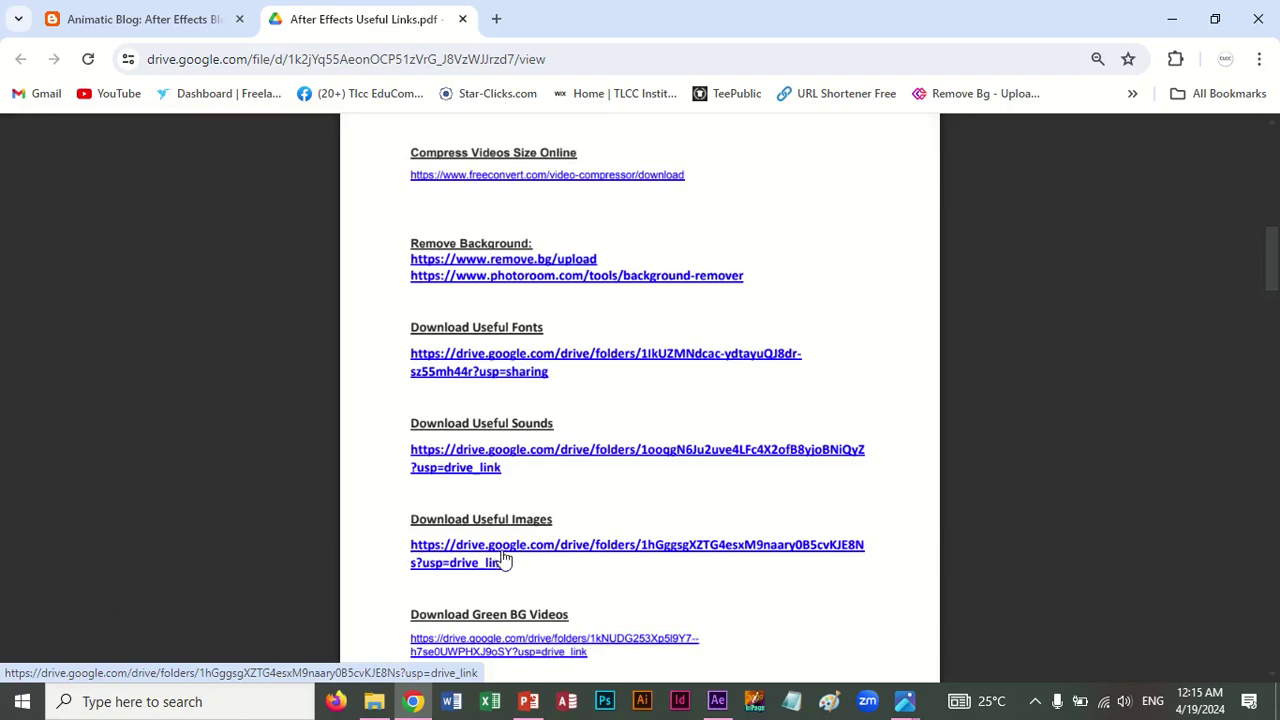
Read the School of Motion '30 Essential Keyboard Shortcuts in After Effects' article, then close its tab.
scroll(526, 562, down, 2)
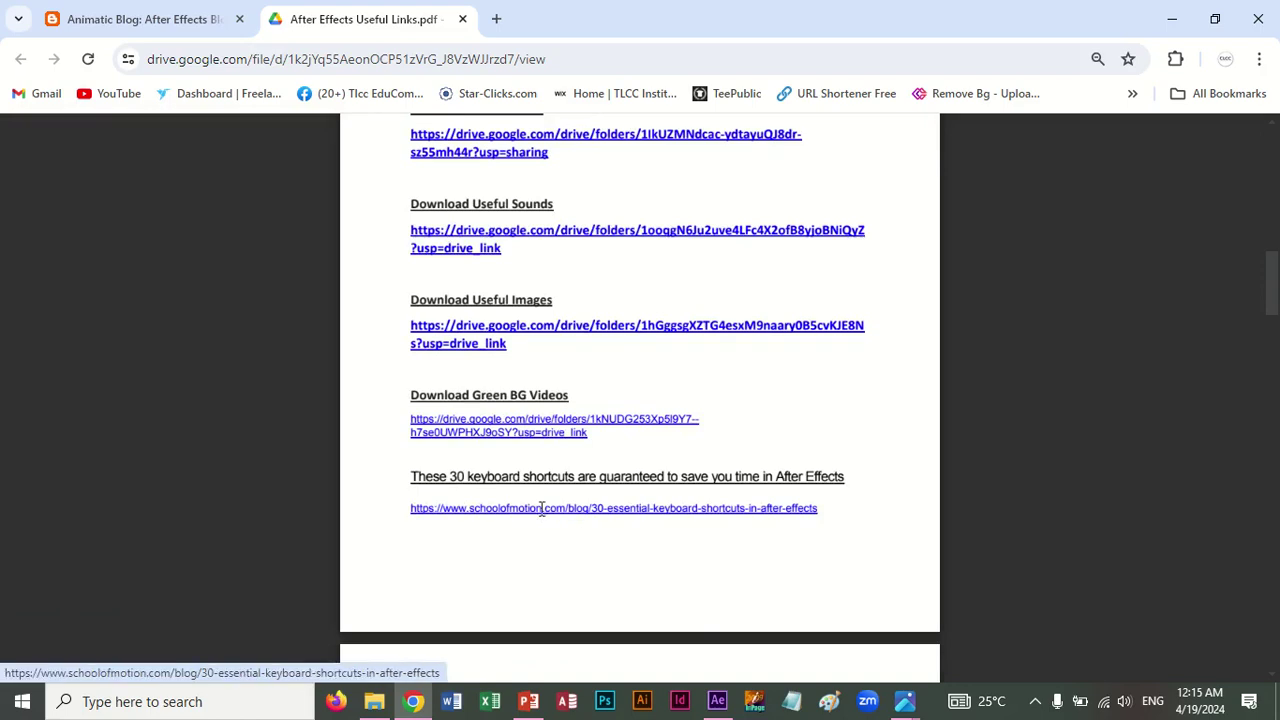
scroll(543, 517, down, 2)
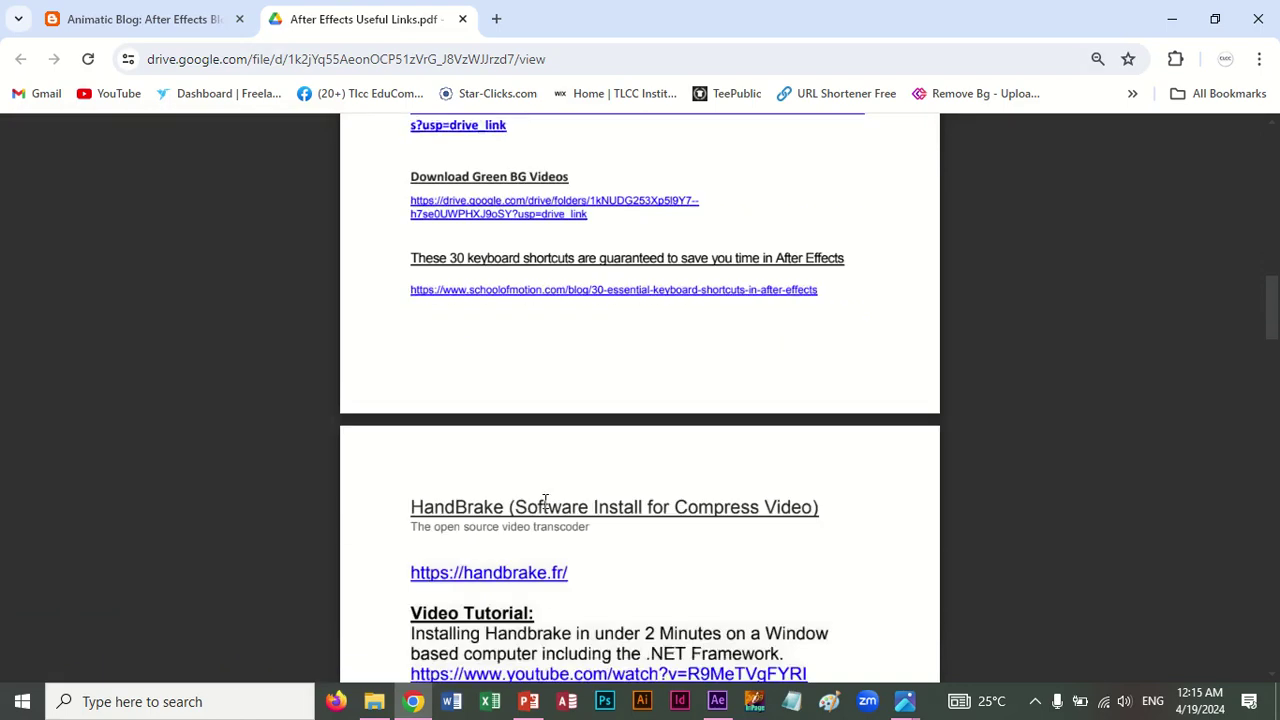
click(728, 297)
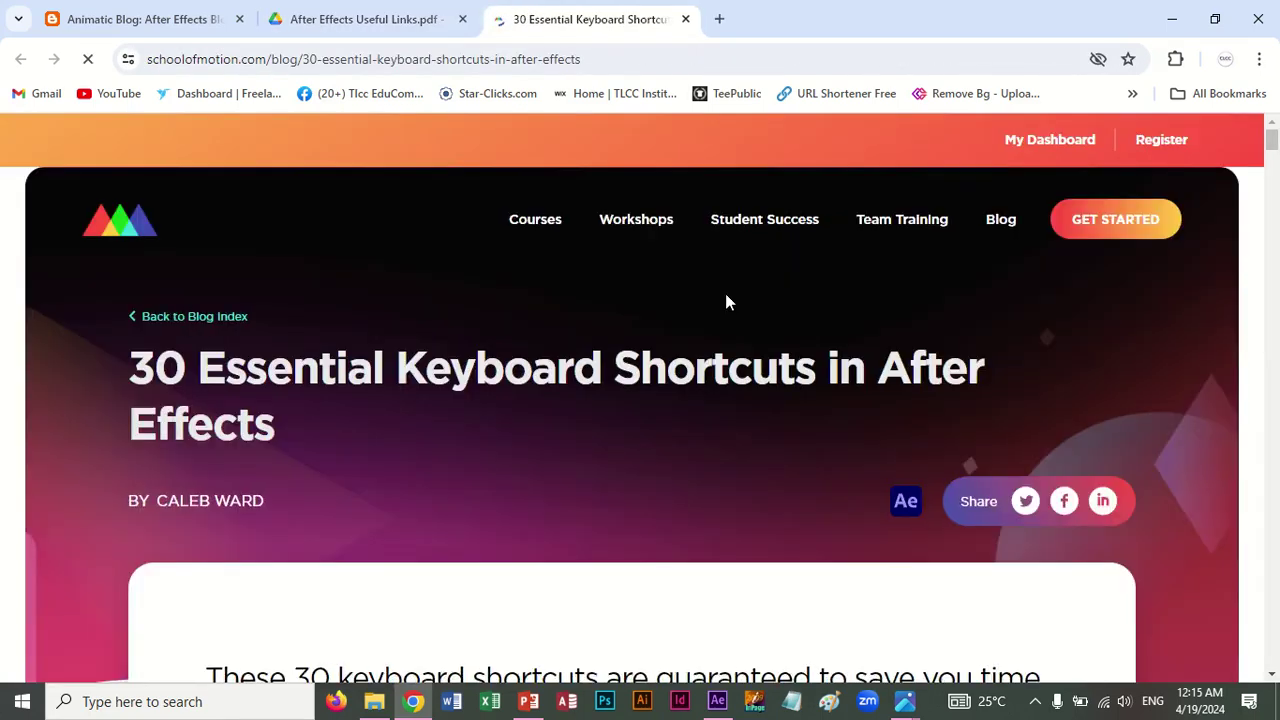
scroll(728, 305, down, 10)
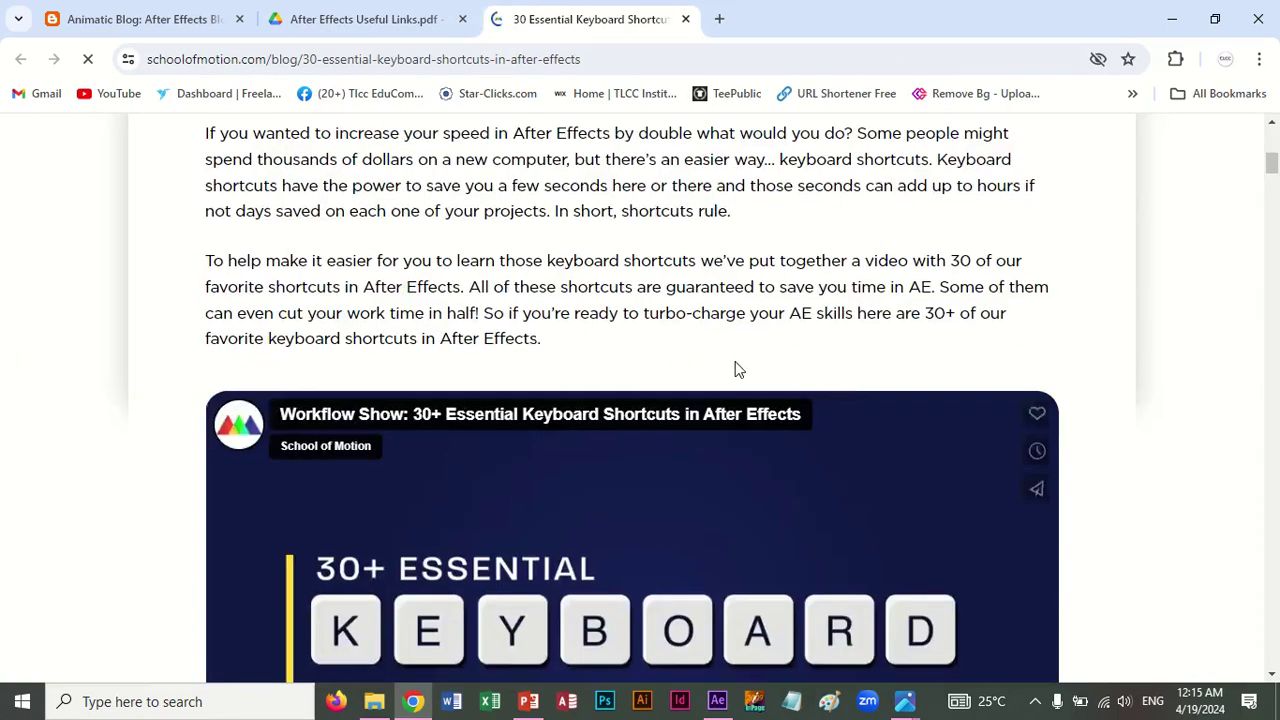
scroll(737, 360, down, 4)
scroll(735, 370, down, 4)
scroll(731, 370, down, 5)
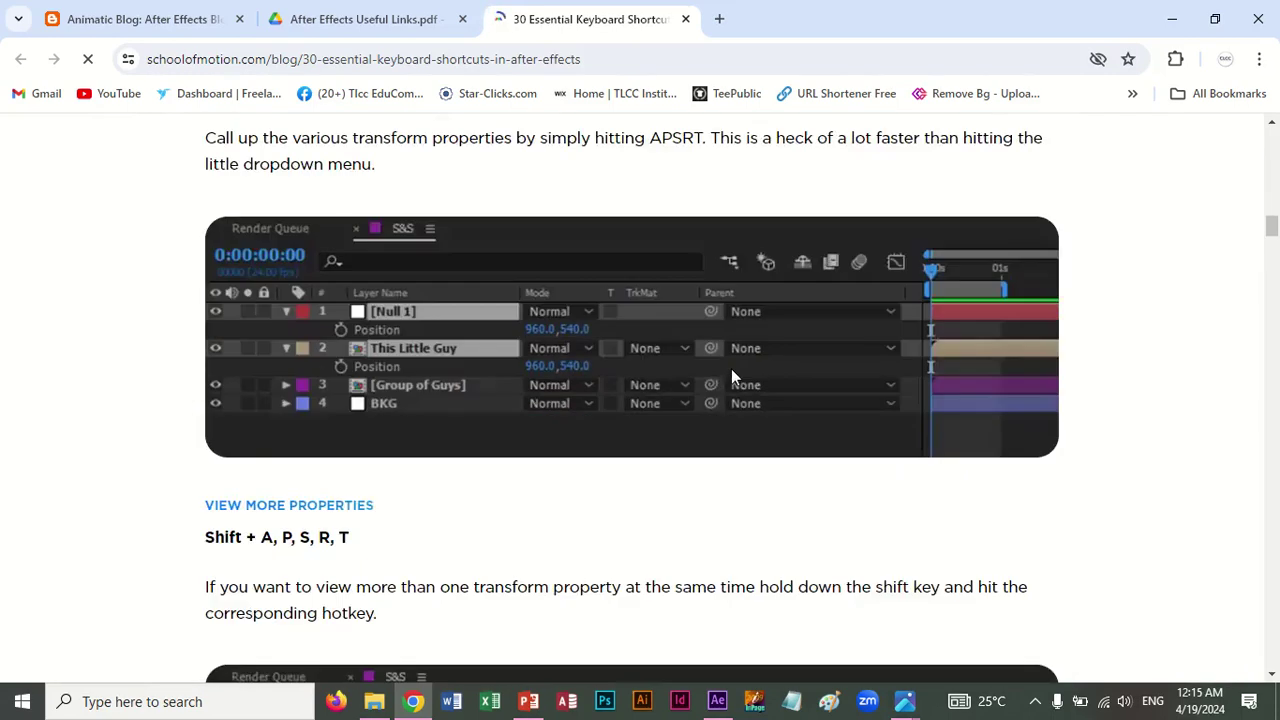
scroll(731, 370, down, 2)
scroll(731, 377, down, 5)
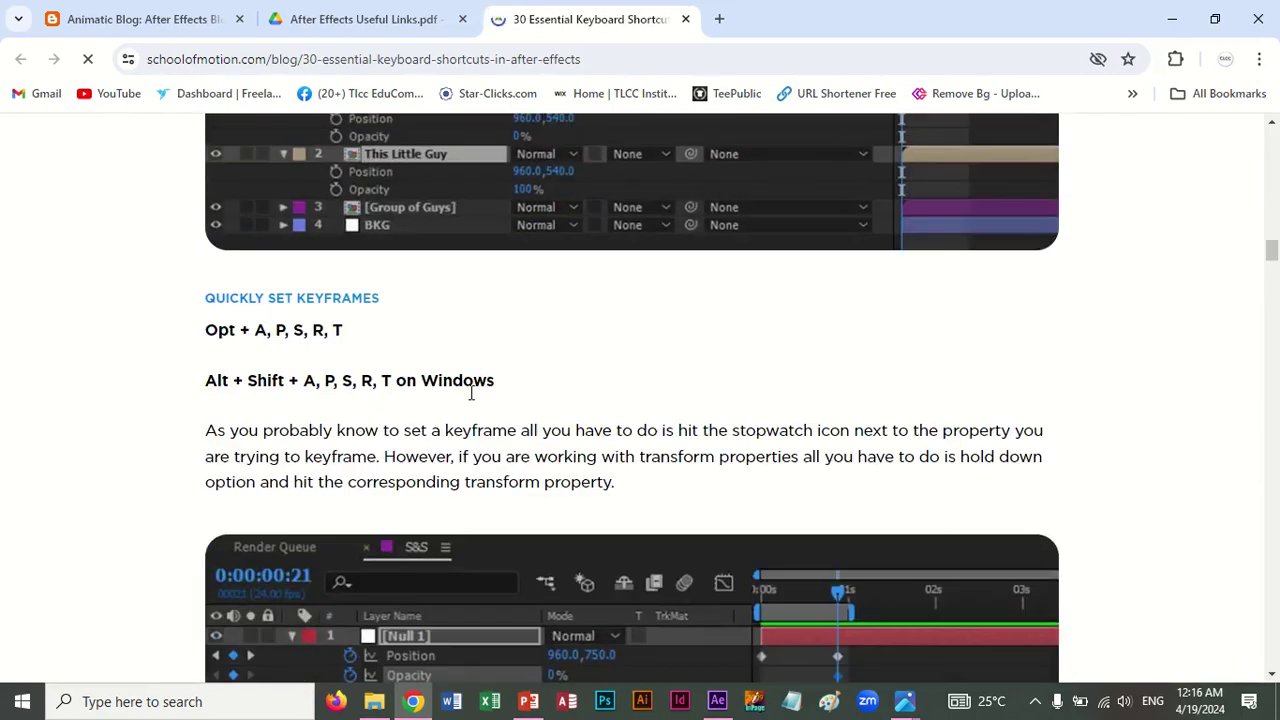
scroll(481, 453, down, 5)
scroll(490, 457, down, 4)
scroll(489, 450, down, 9)
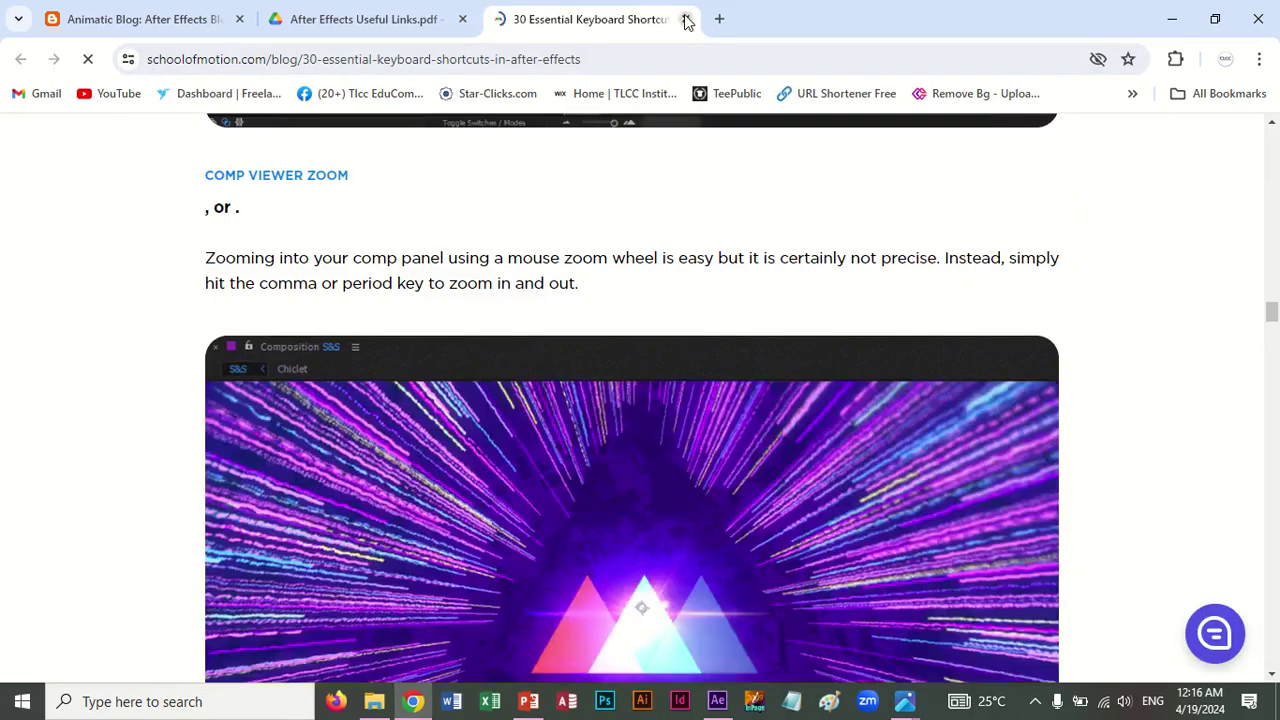
mouse_move(688, 45)
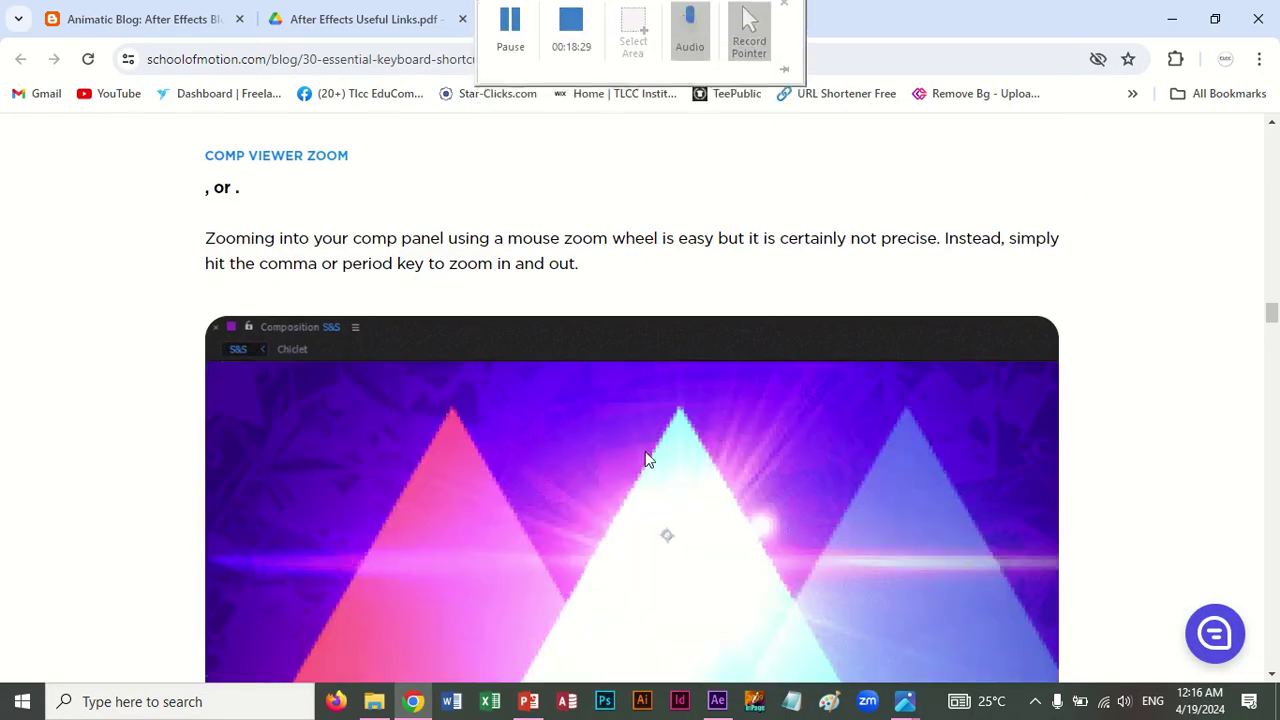
key(ctrl+w)
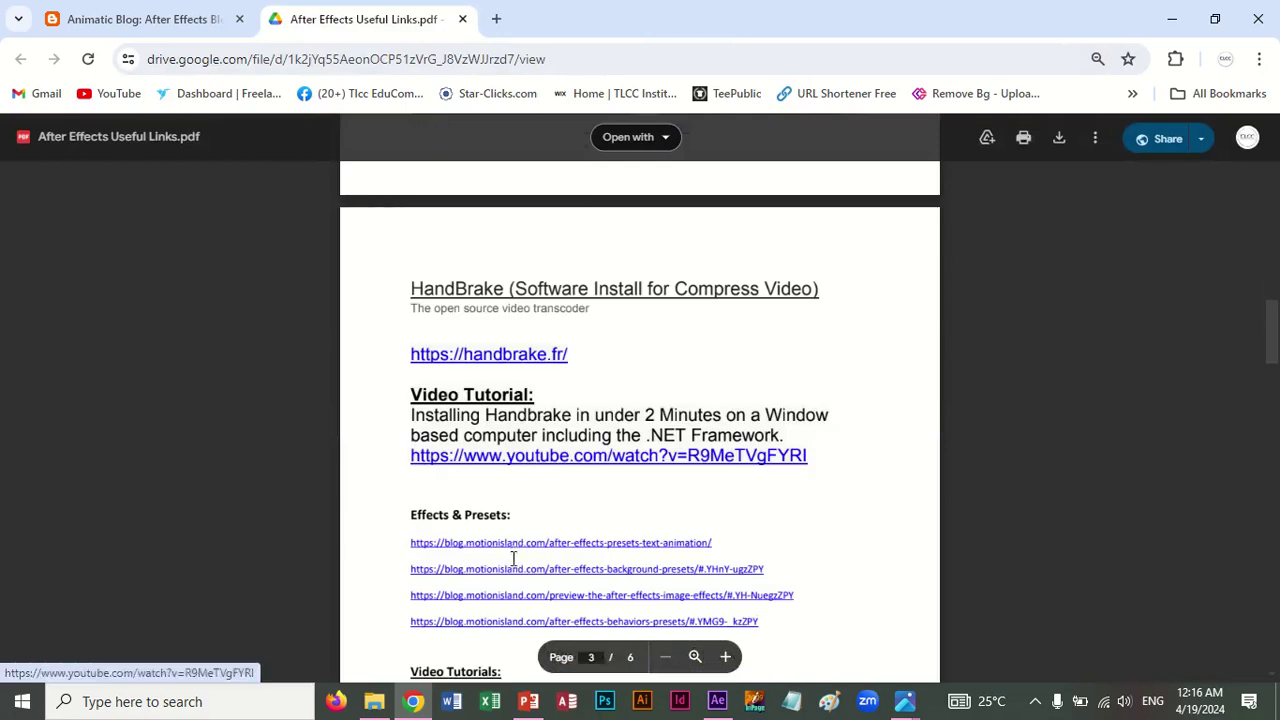
Scroll past HandBrake and Effects & Presets to page 3's Video Tutorials table of YouTube links.
scroll(518, 570, down, 2)
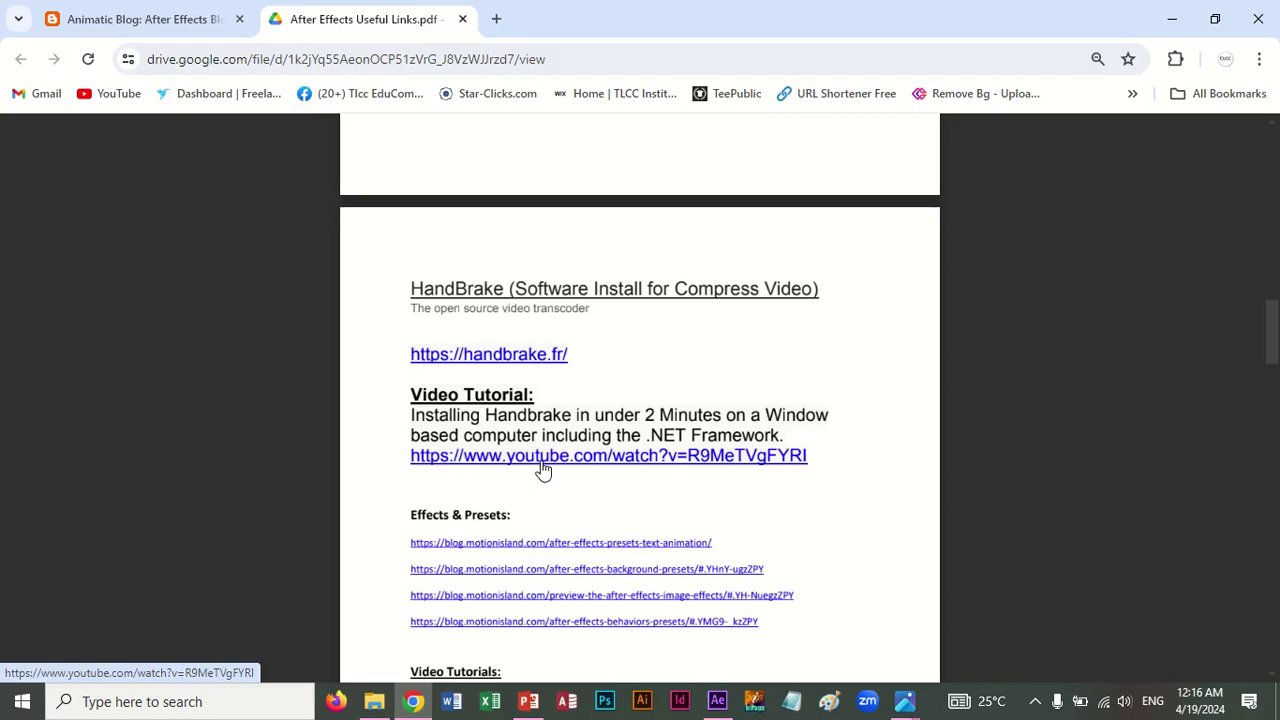
scroll(577, 499, down, 2)
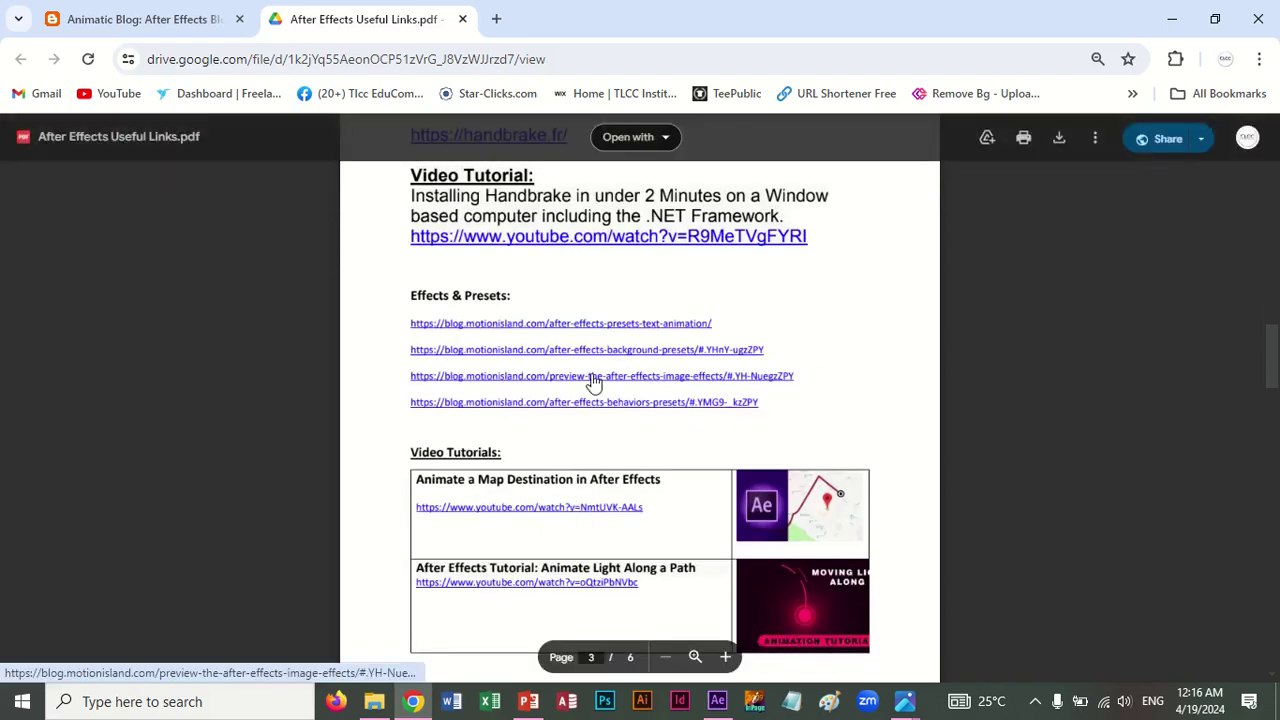
scroll(593, 414, down, 2)
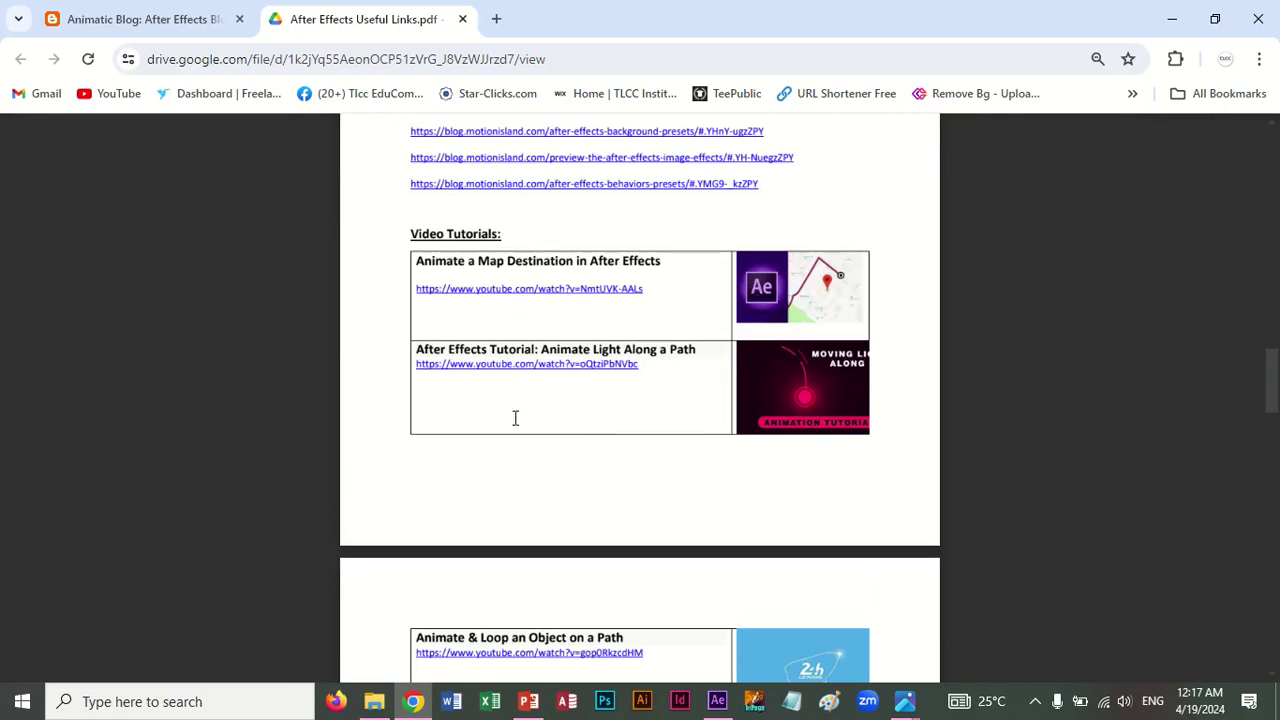
Scroll the Useful Links PDF past the links table to the Useful and Important Shortcuts page.
scroll(627, 380, down, 1)
scroll(626, 386, down, 3)
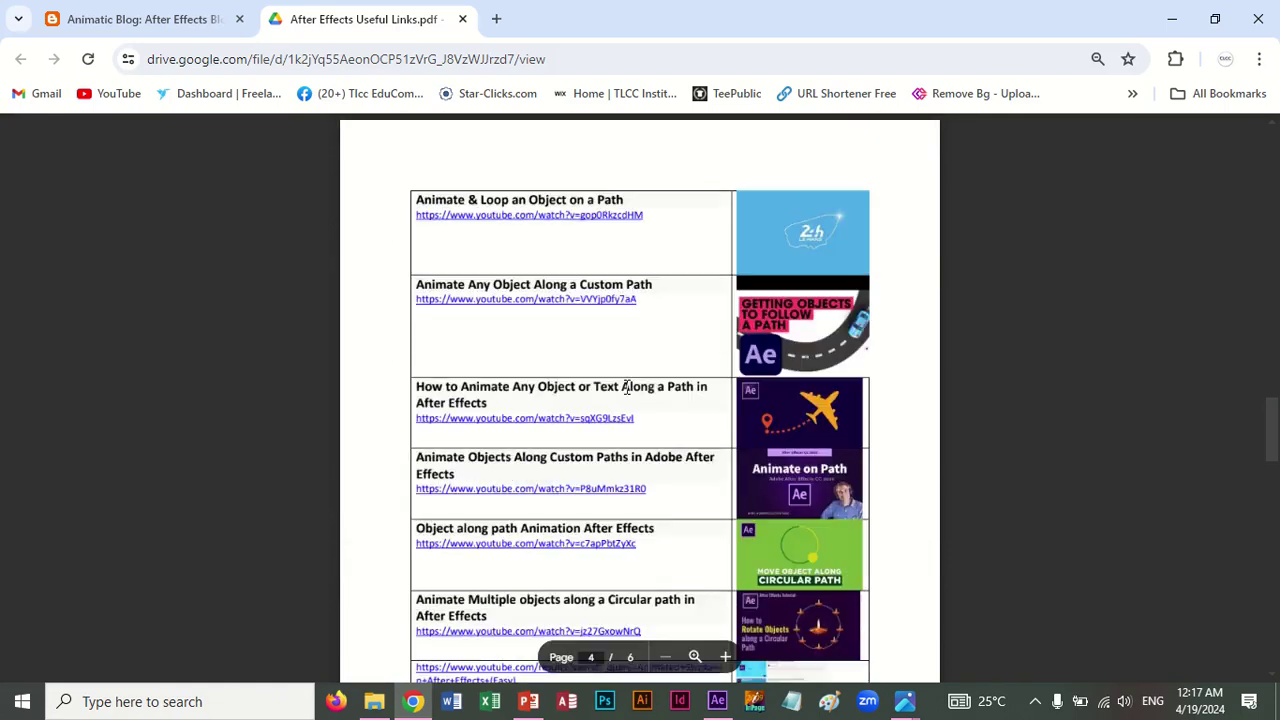
scroll(626, 388, down, 4)
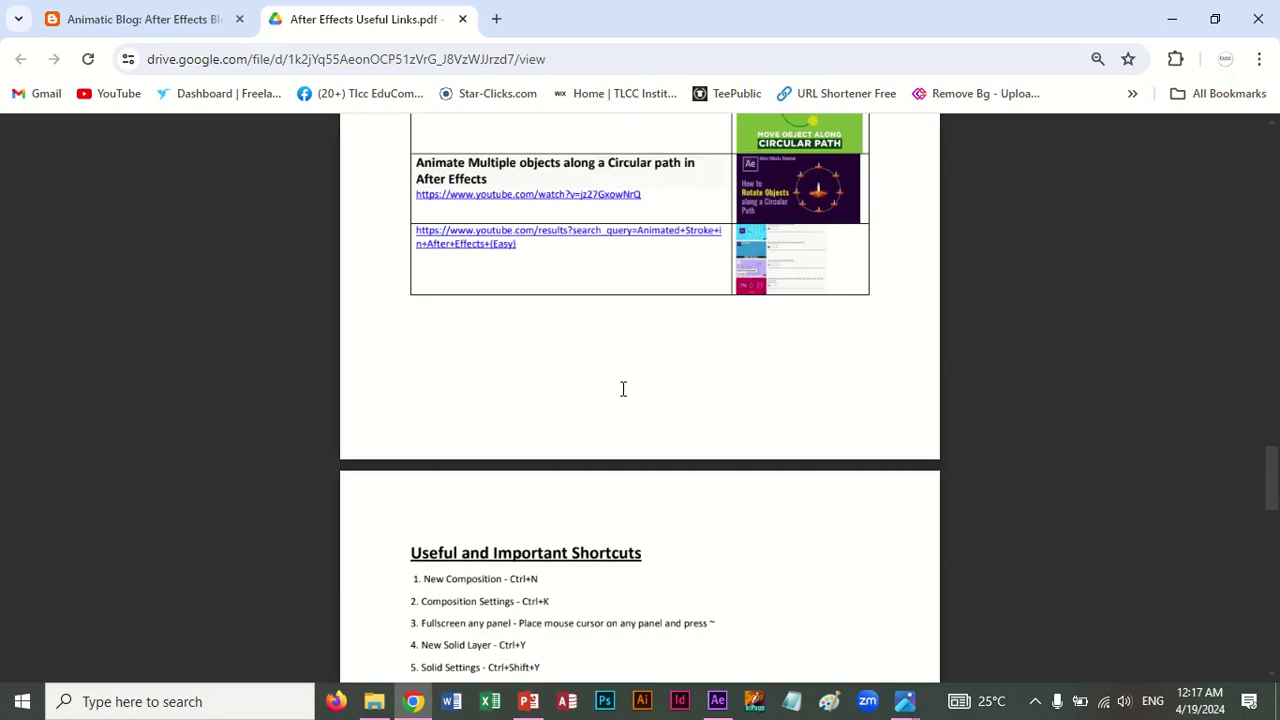
scroll(623, 389, up, 4)
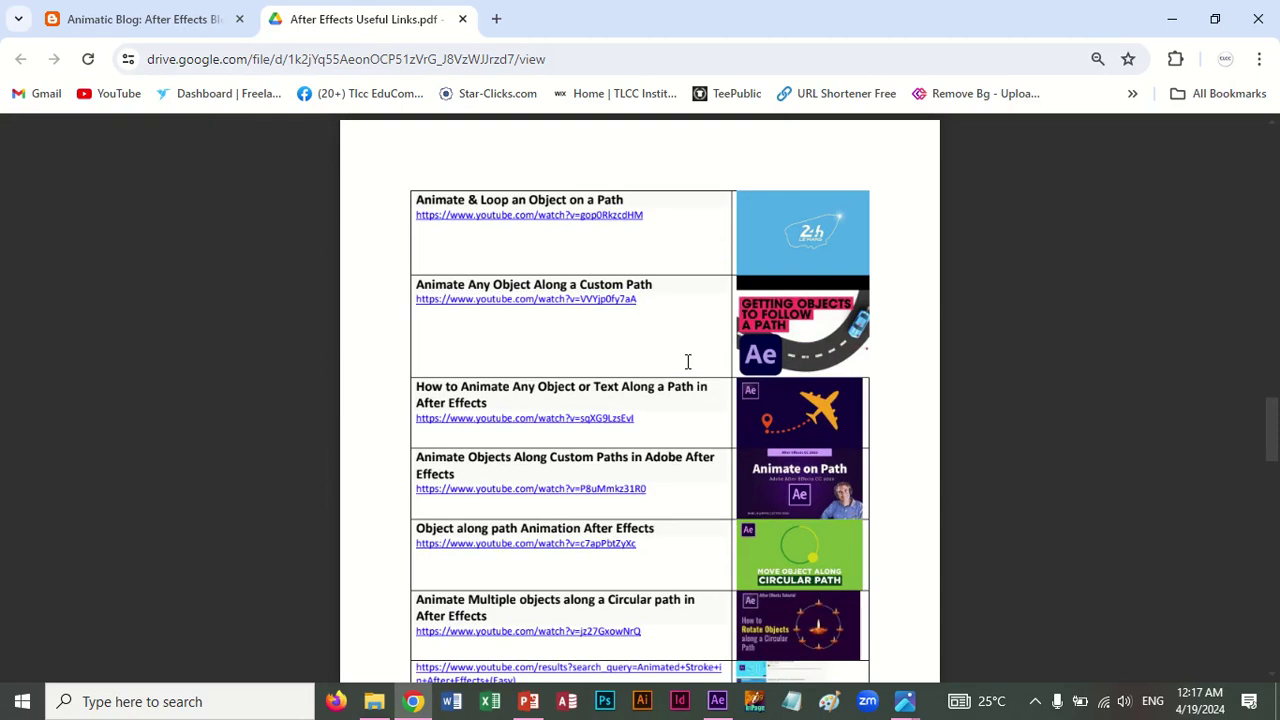
scroll(687, 361, down, 4)
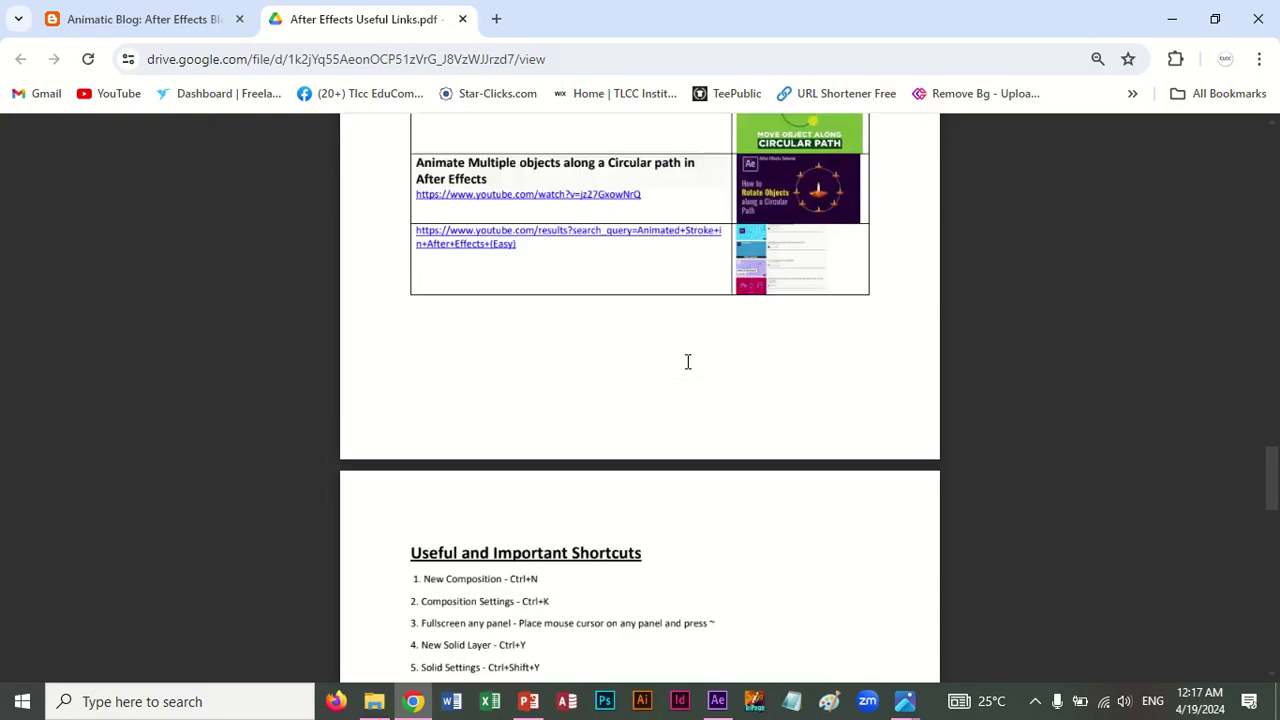
scroll(687, 361, down, 2)
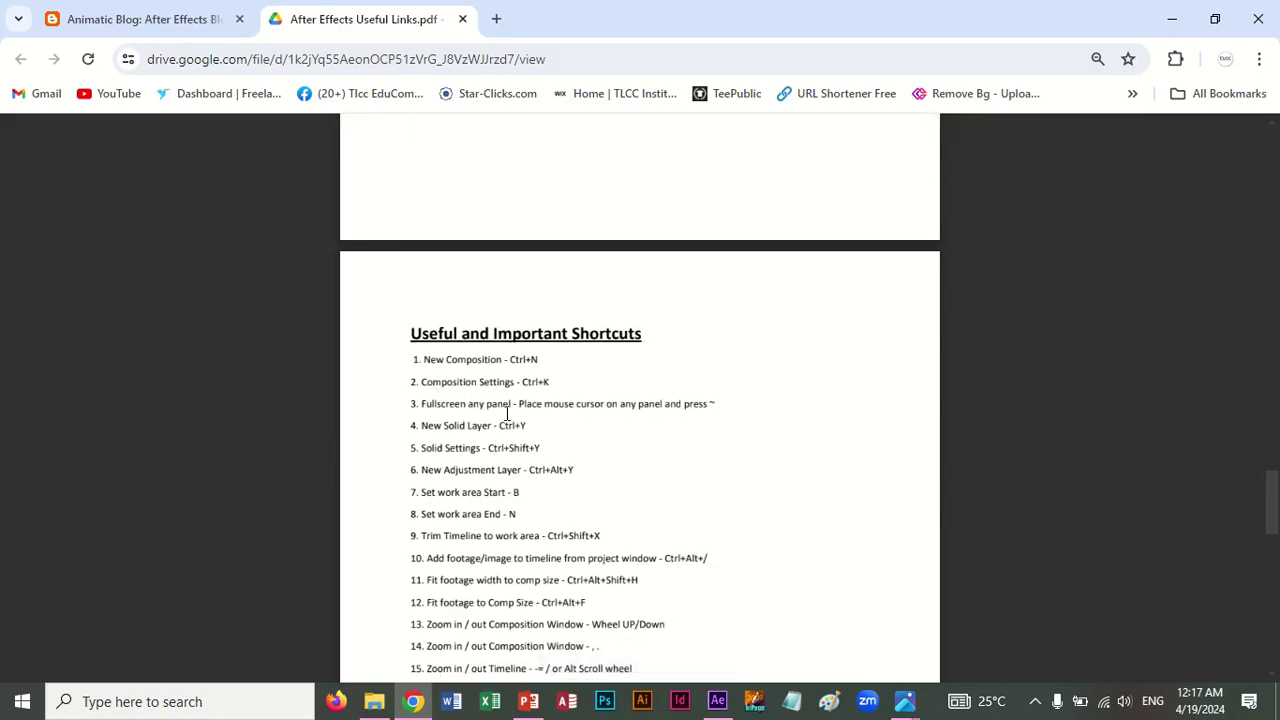
scroll(504, 402, down, 2)
scroll(506, 404, down, 1)
scroll(510, 408, down, 3)
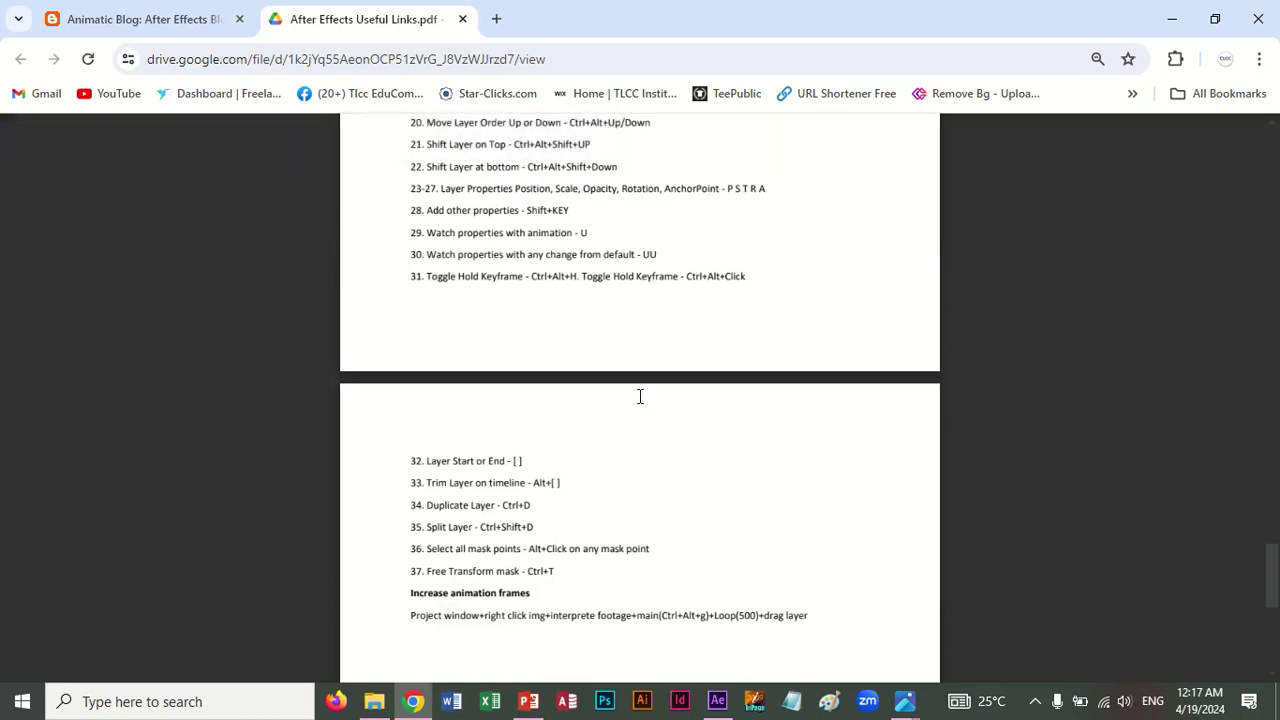
scroll(640, 397, down, 1)
scroll(640, 397, down, 3)
scroll(640, 397, down, 1)
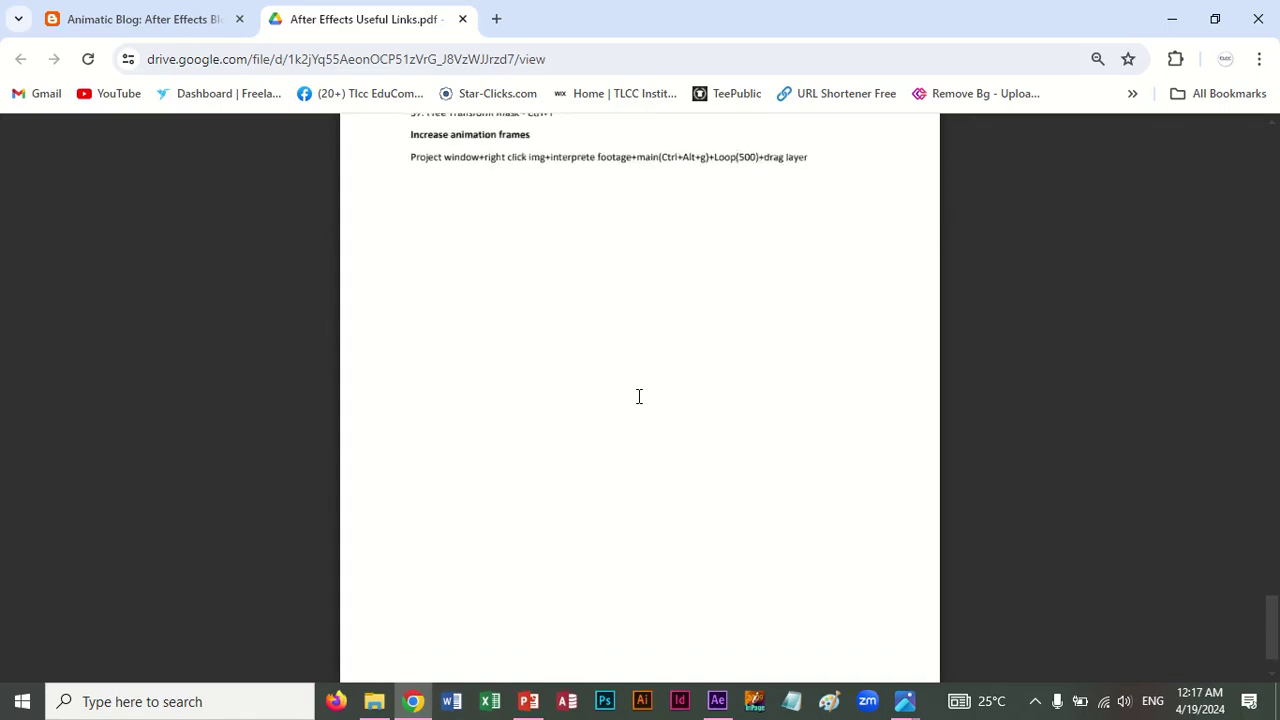
scroll(639, 397, down, 1)
scroll(639, 397, up, 10)
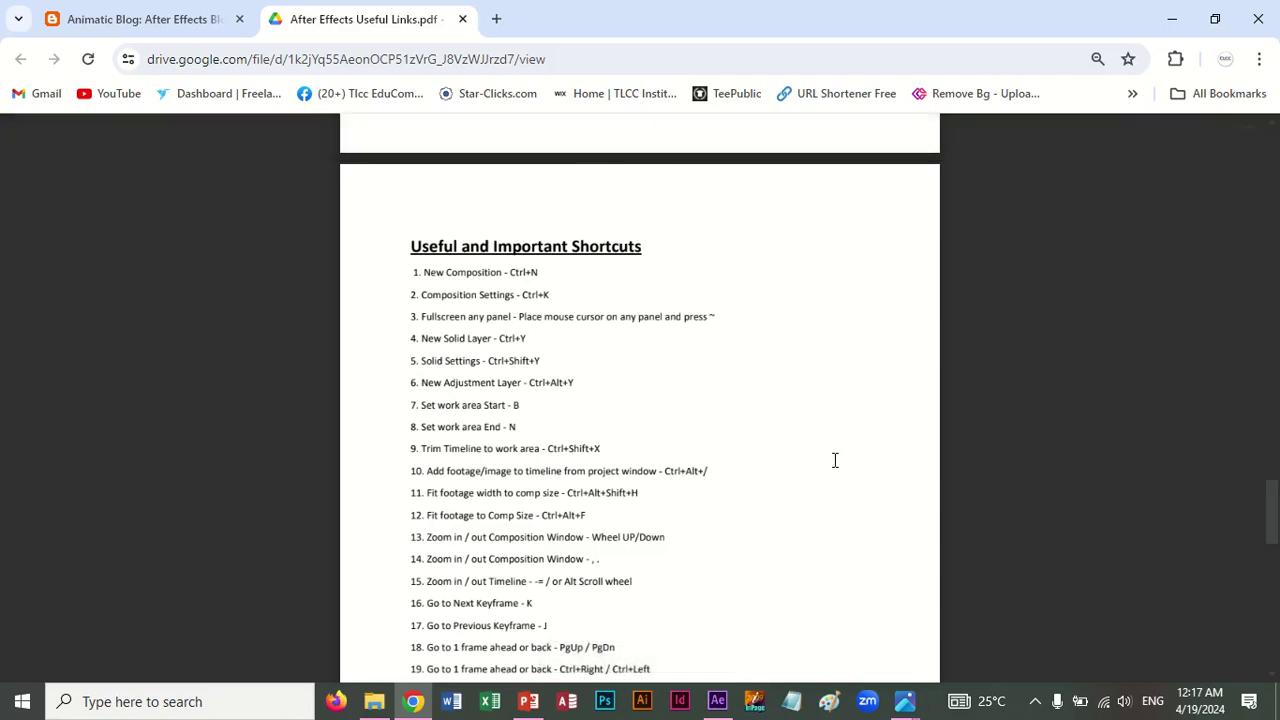
Go up to the After Effects Syllabus Final folder in Explorer, then return to the PDF in Chrome.
click(368, 698)
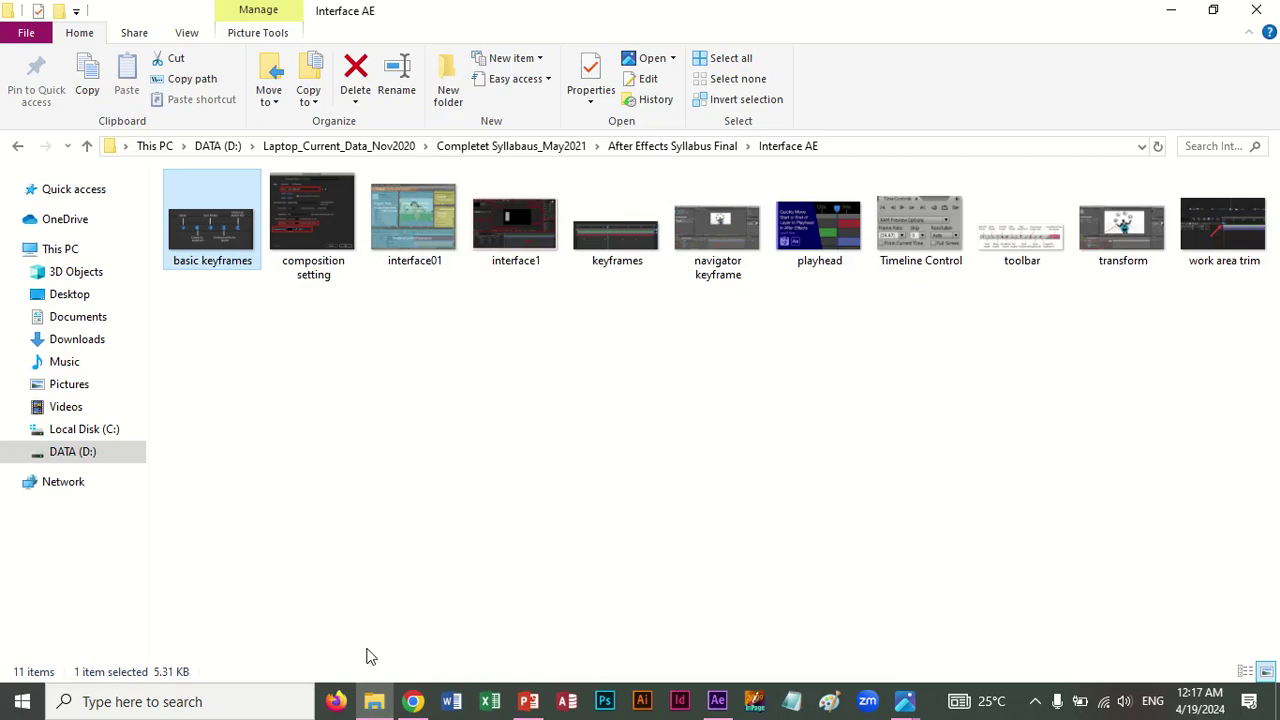
click(622, 146)
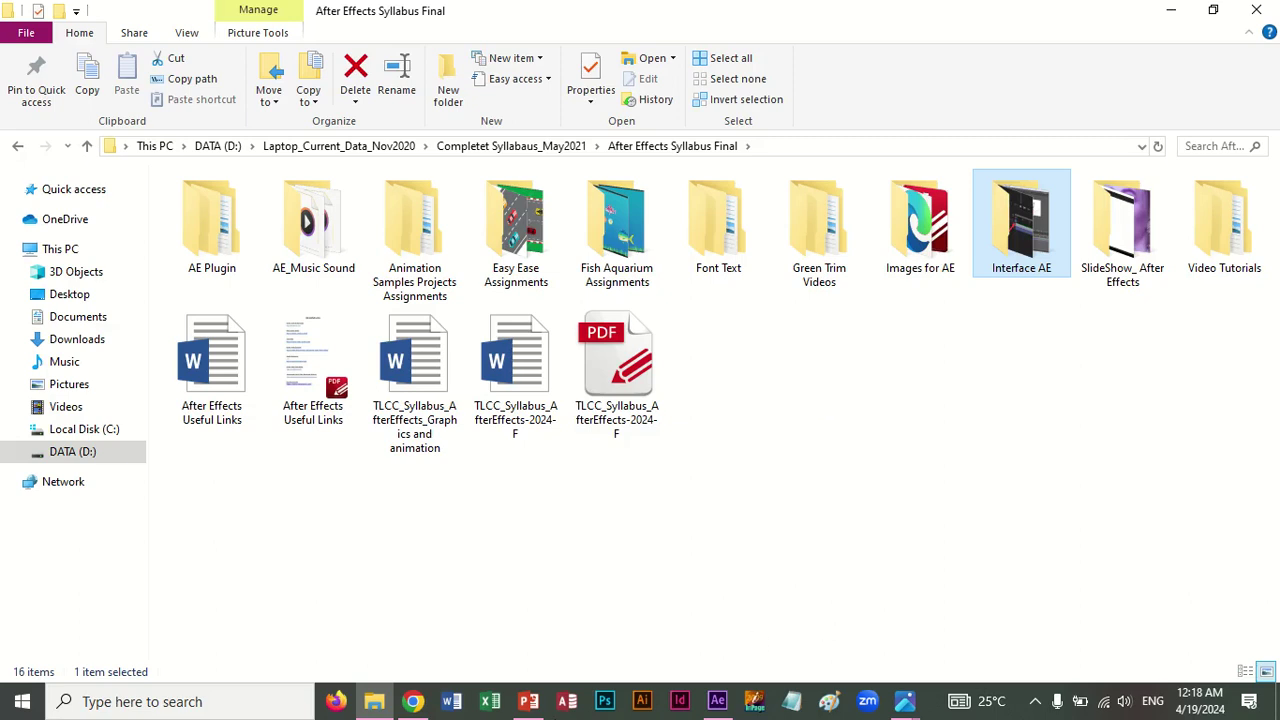
click(414, 703)
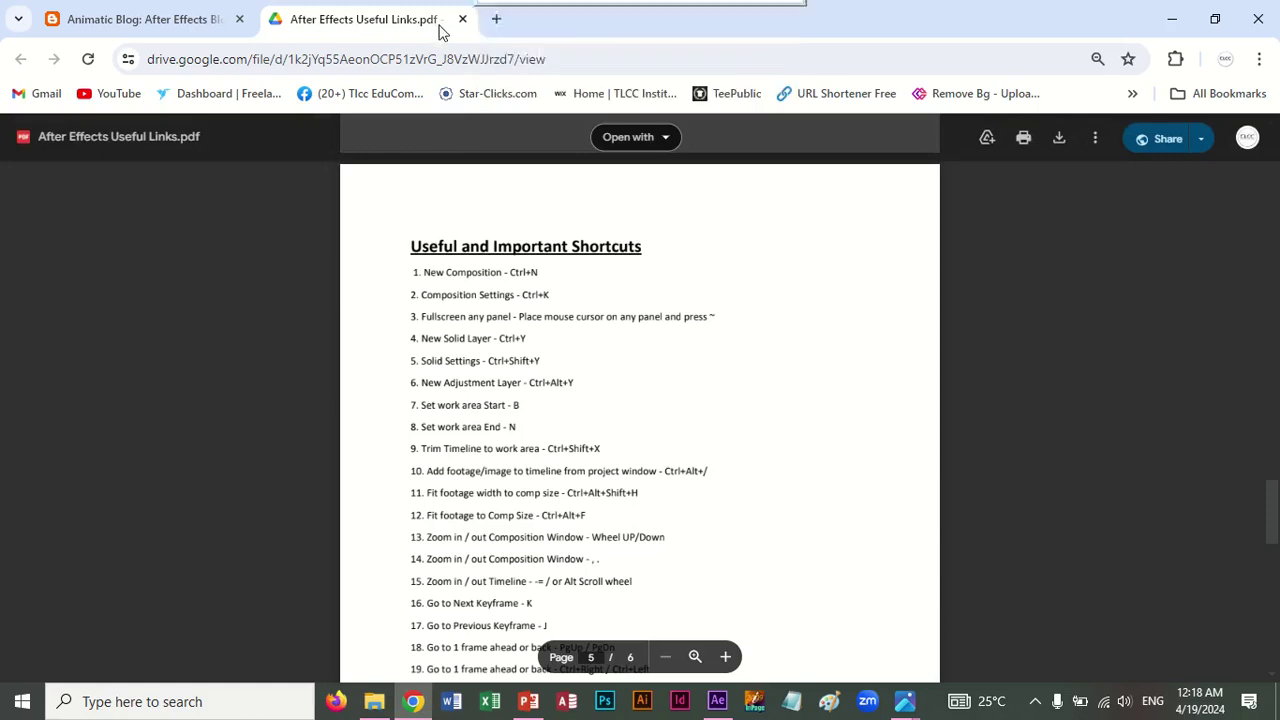
Search Google for 'after effects extension' in a new tab.
click(497, 19)
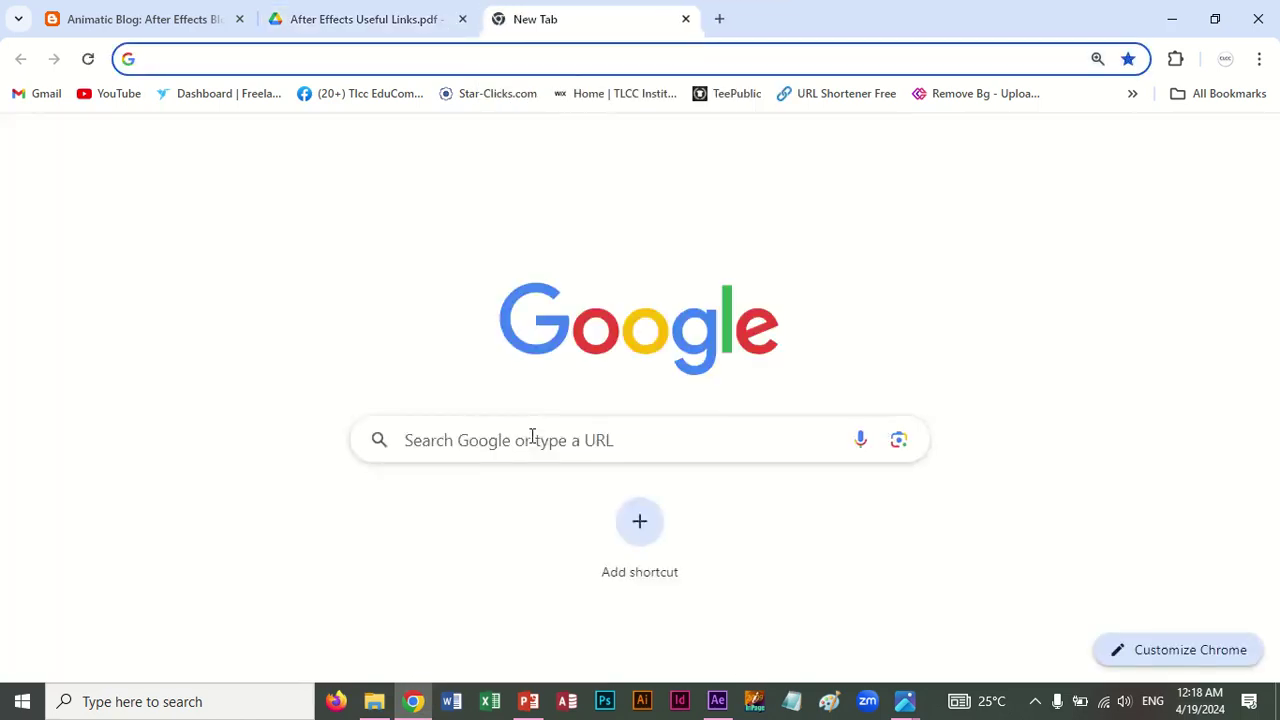
click(532, 438)
text(afte)
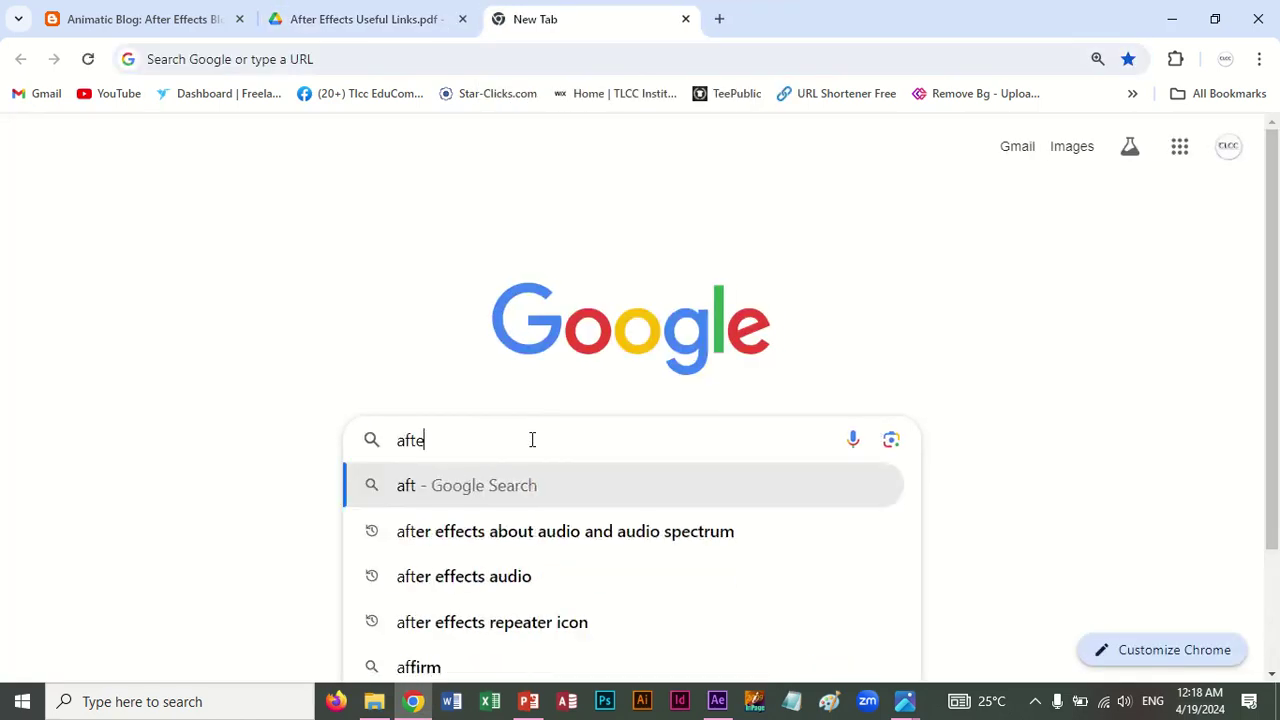
text(r ef)
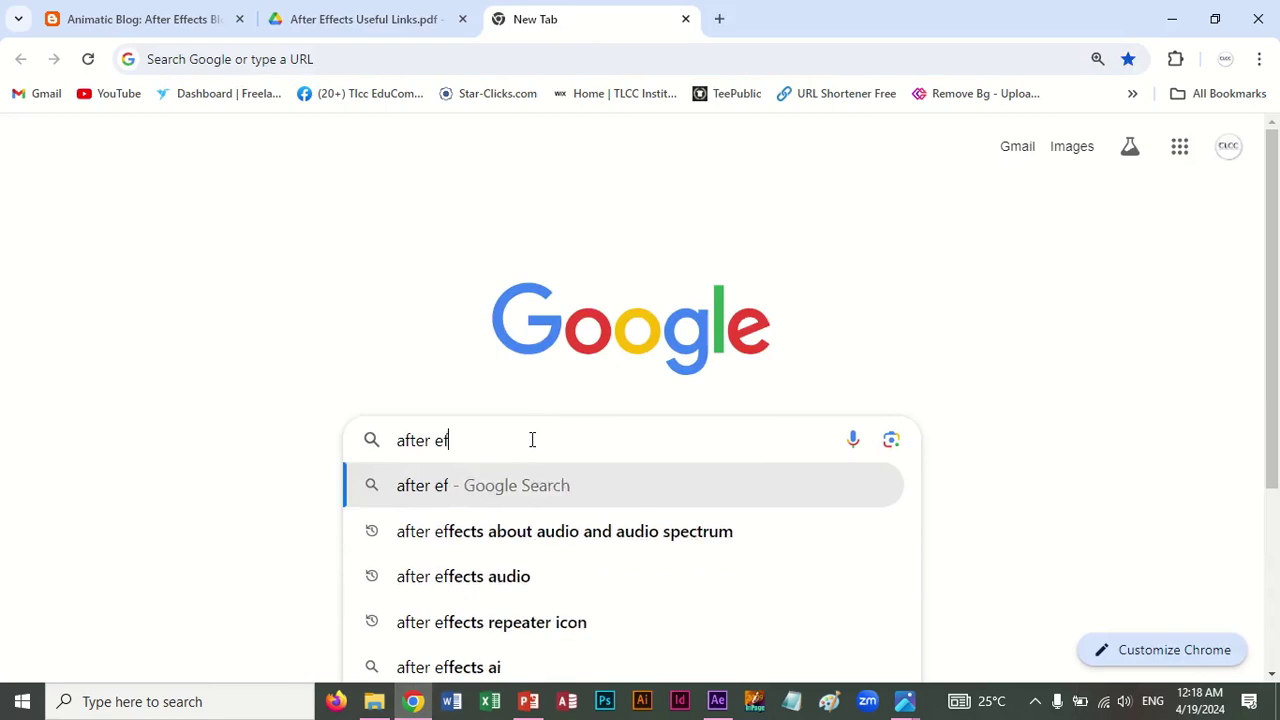
text(eects )
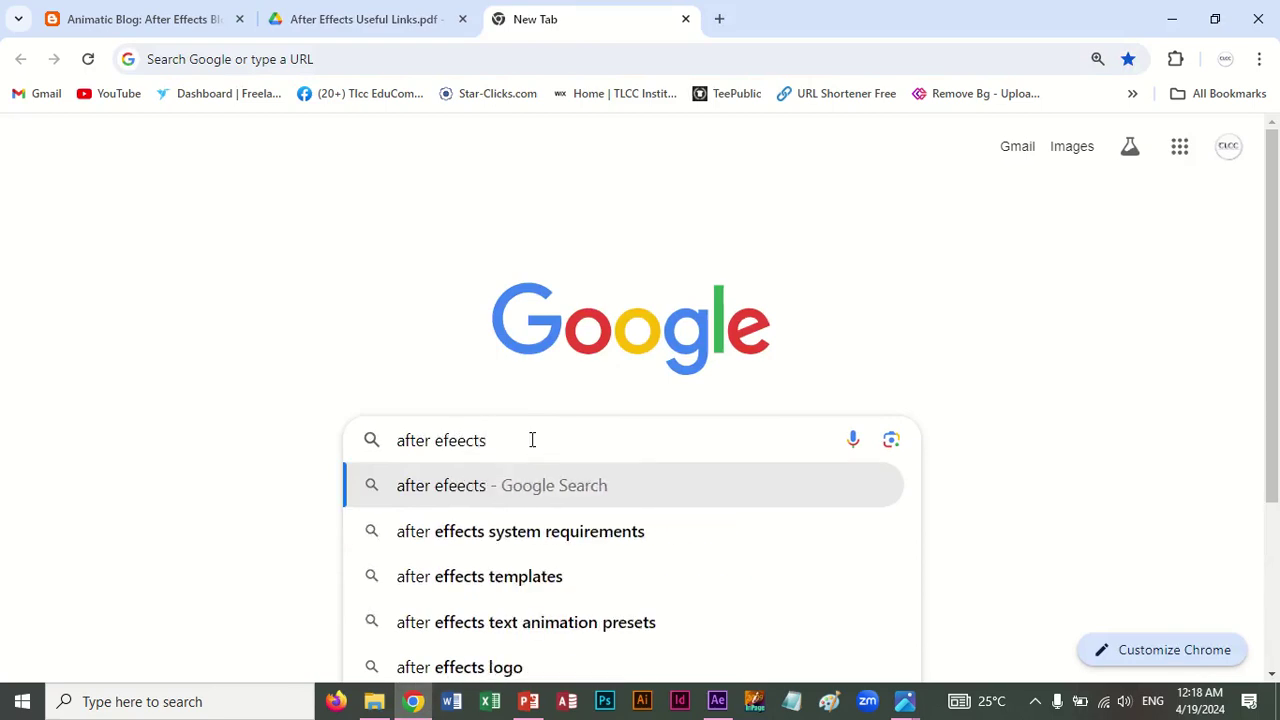
text(exten)
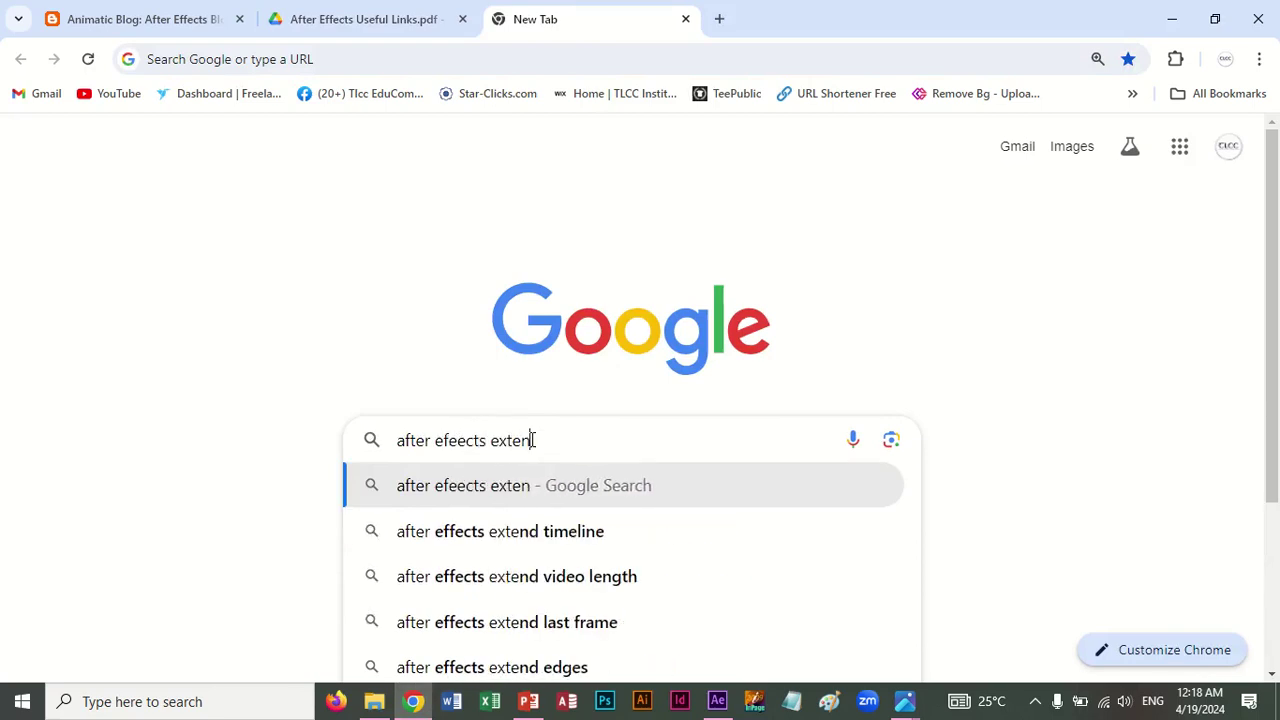
text(sion)
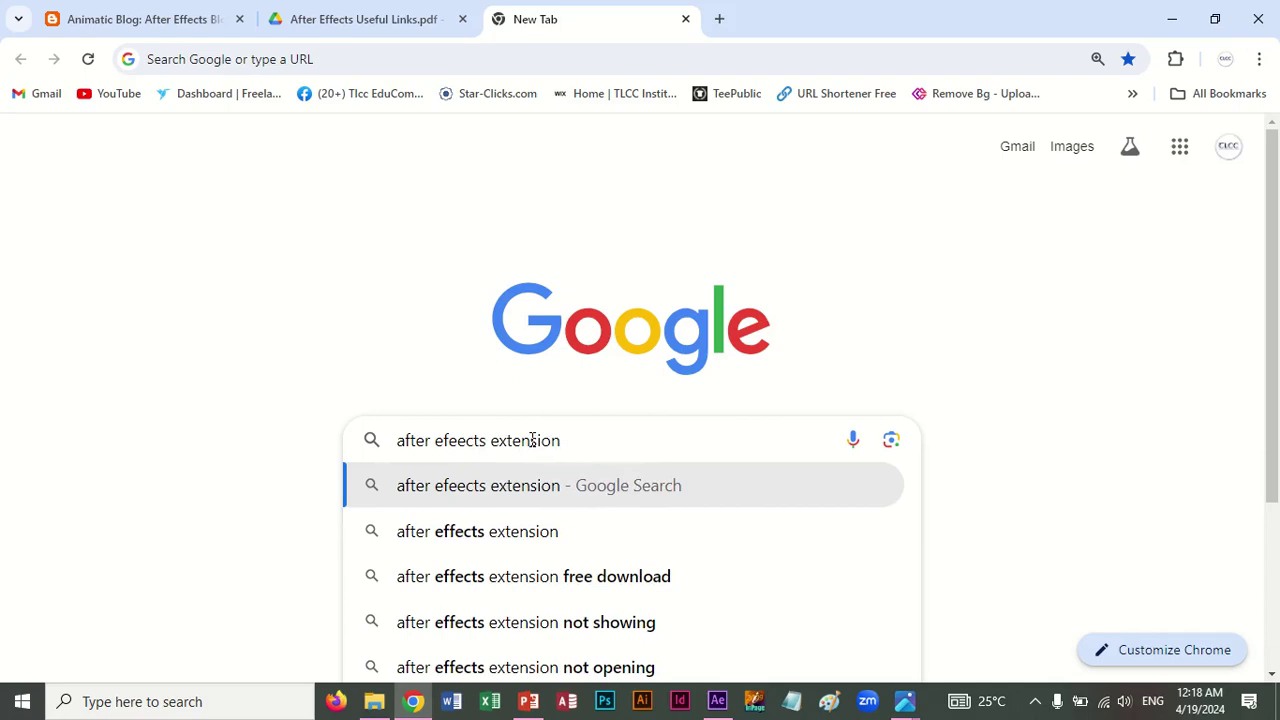
click(495, 548)
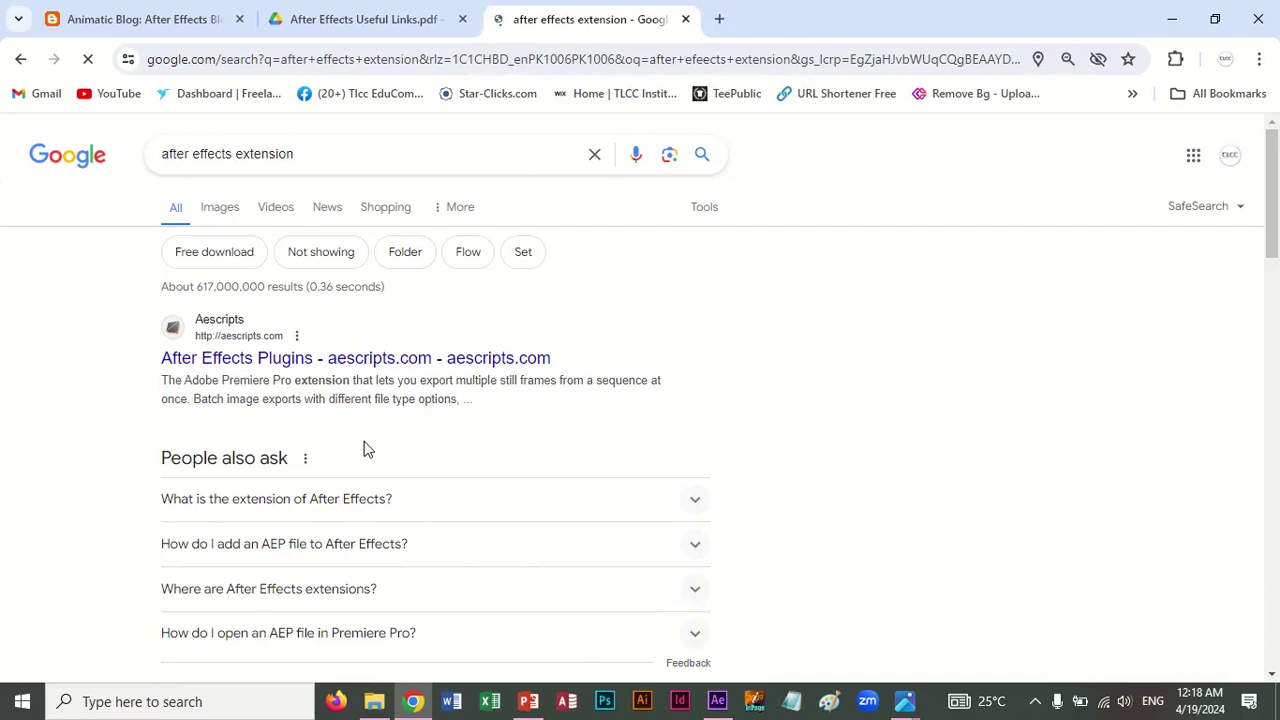
Expand 'What is the extension of After Effects?' to reveal the .aep project format answer.
click(690, 502)
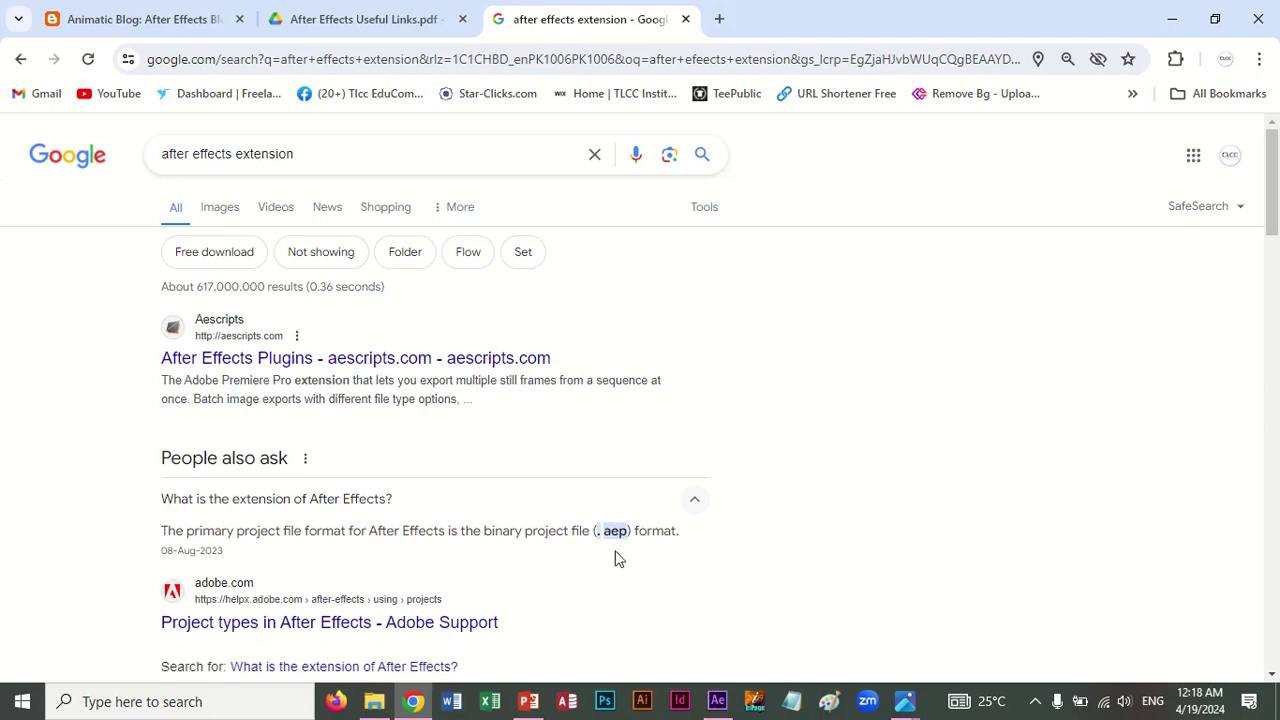
scroll(617, 562, down, 4)
scroll(617, 562, down, 2)
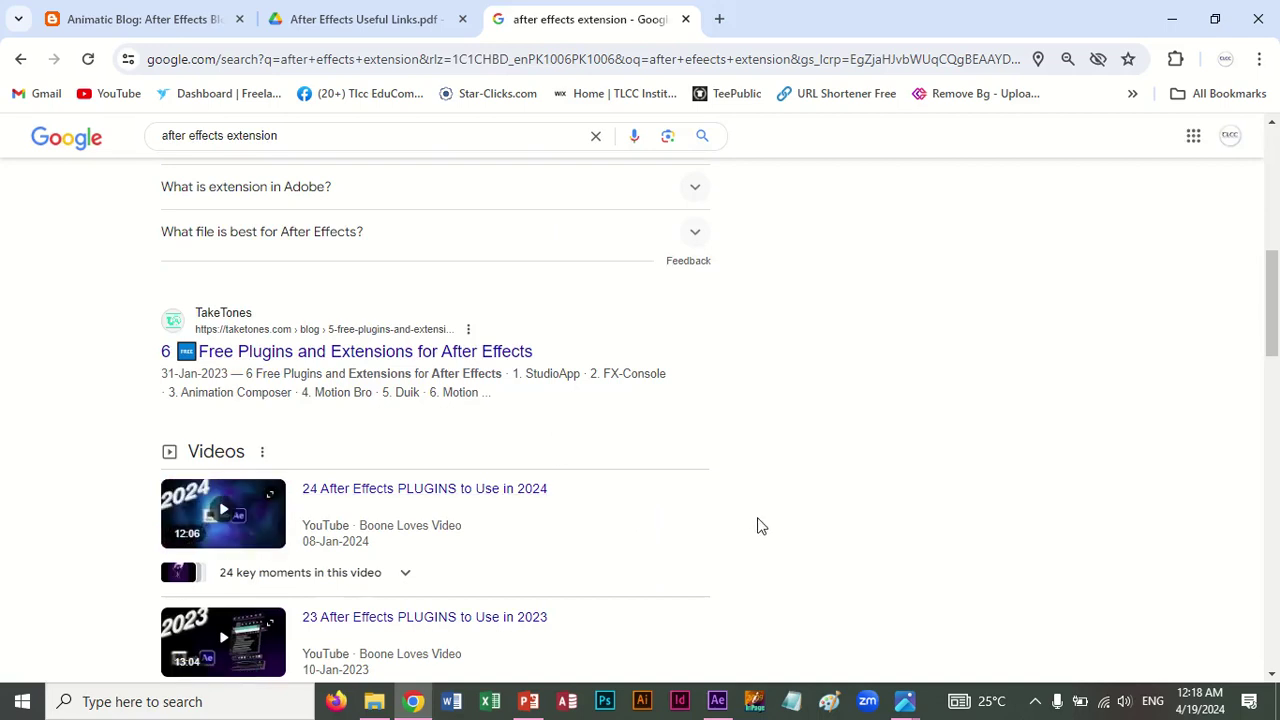
scroll(759, 526, up, 5)
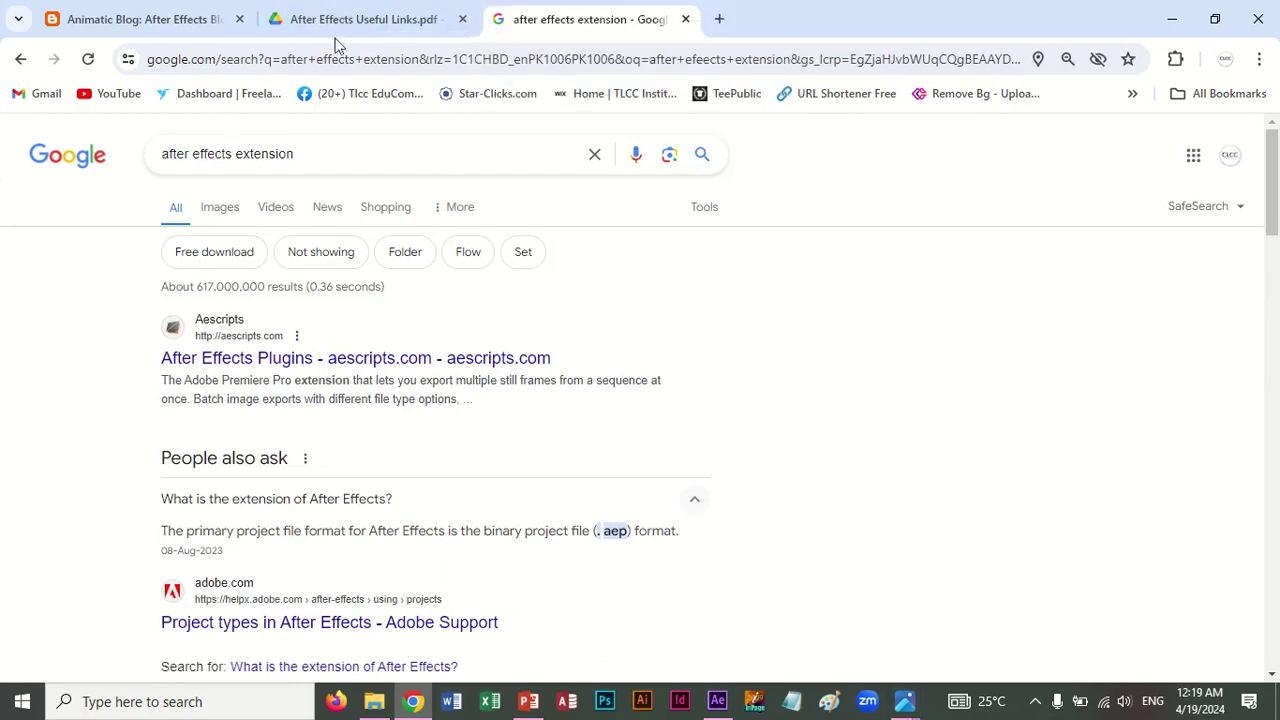
Switch back to the 'Animatic Blog: After Effects' page.
click(215, 22)
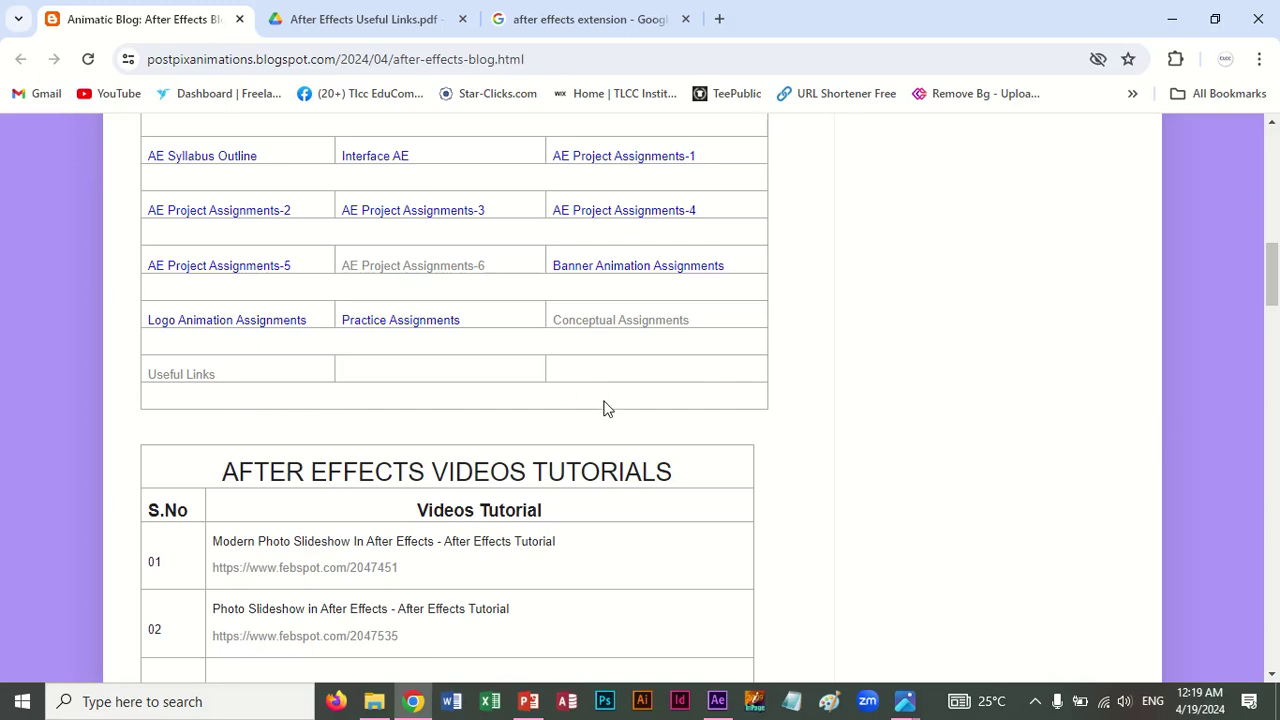
Bring After Effects forward with Comp 1 settings (HDTV 1080 25), then show the Photos window previews.
click(717, 703)
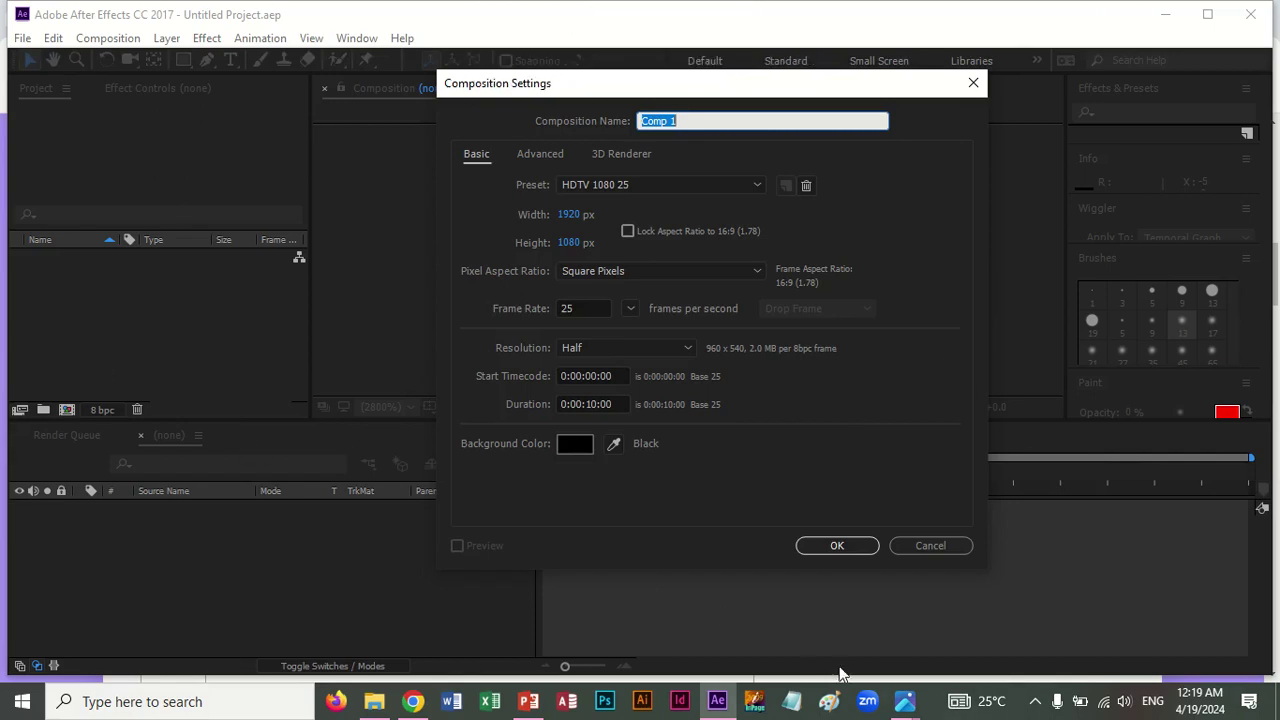
click(908, 704)
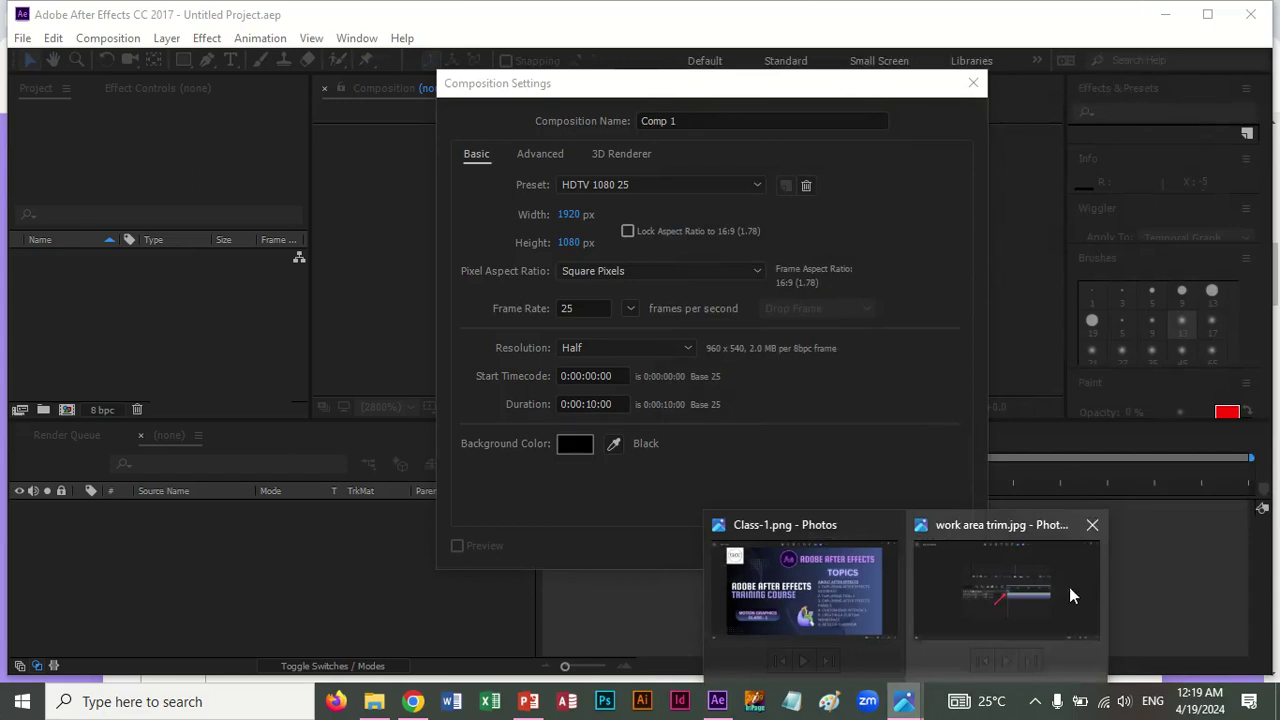
Show the Class-1.png course slide listing the six After Effects topics.
click(845, 597)
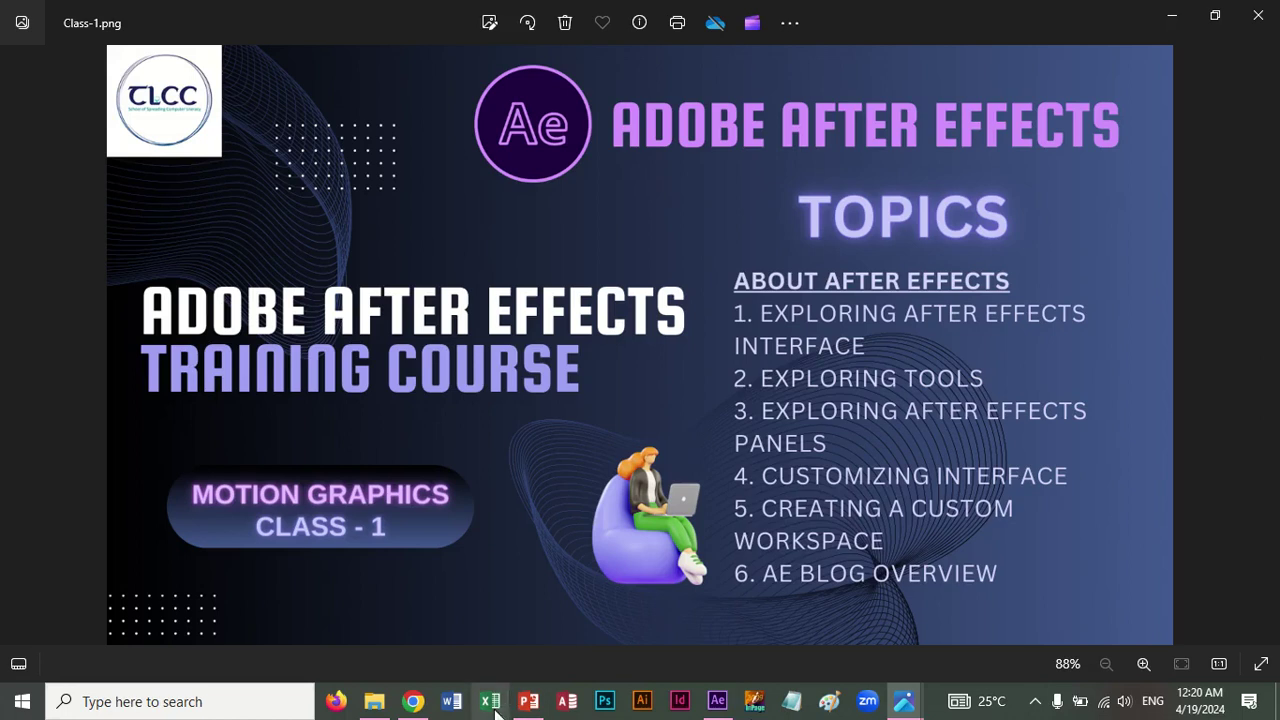
Open the GB notes from Downloads, copy the Top 10 Motion Graphics INTRO link, then return to Chrome.
click(374, 701)
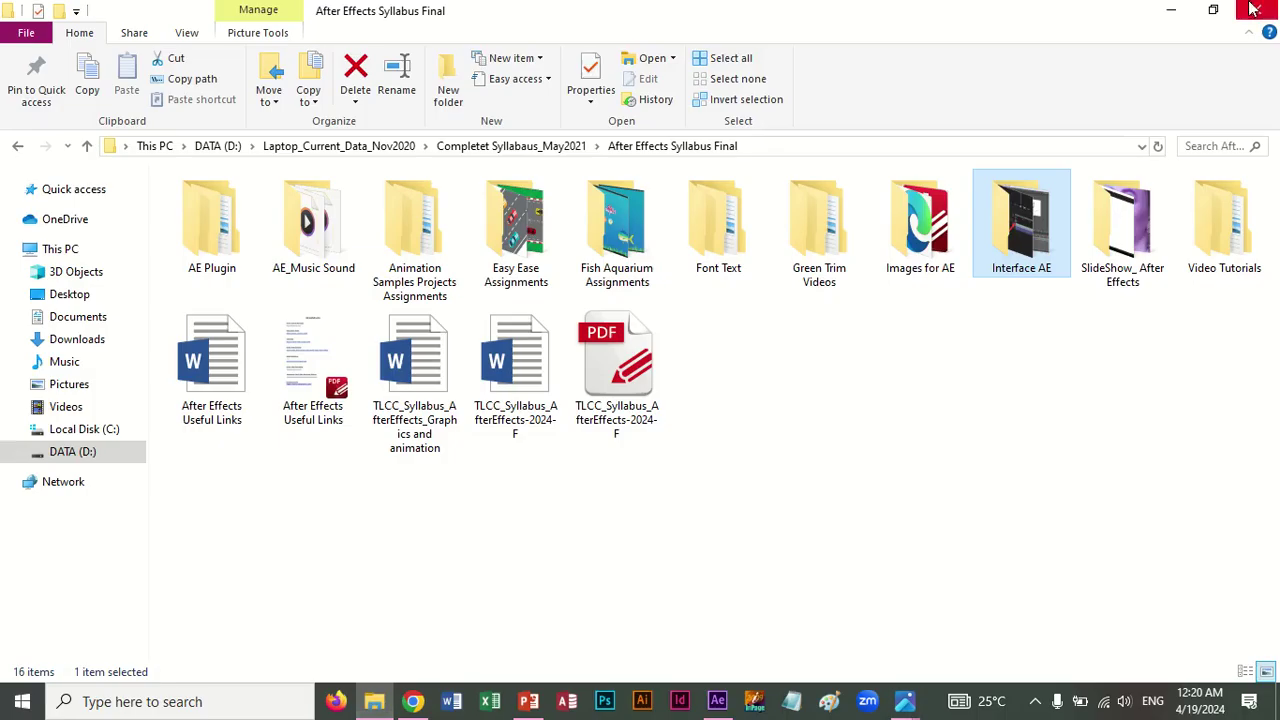
click(68, 339)
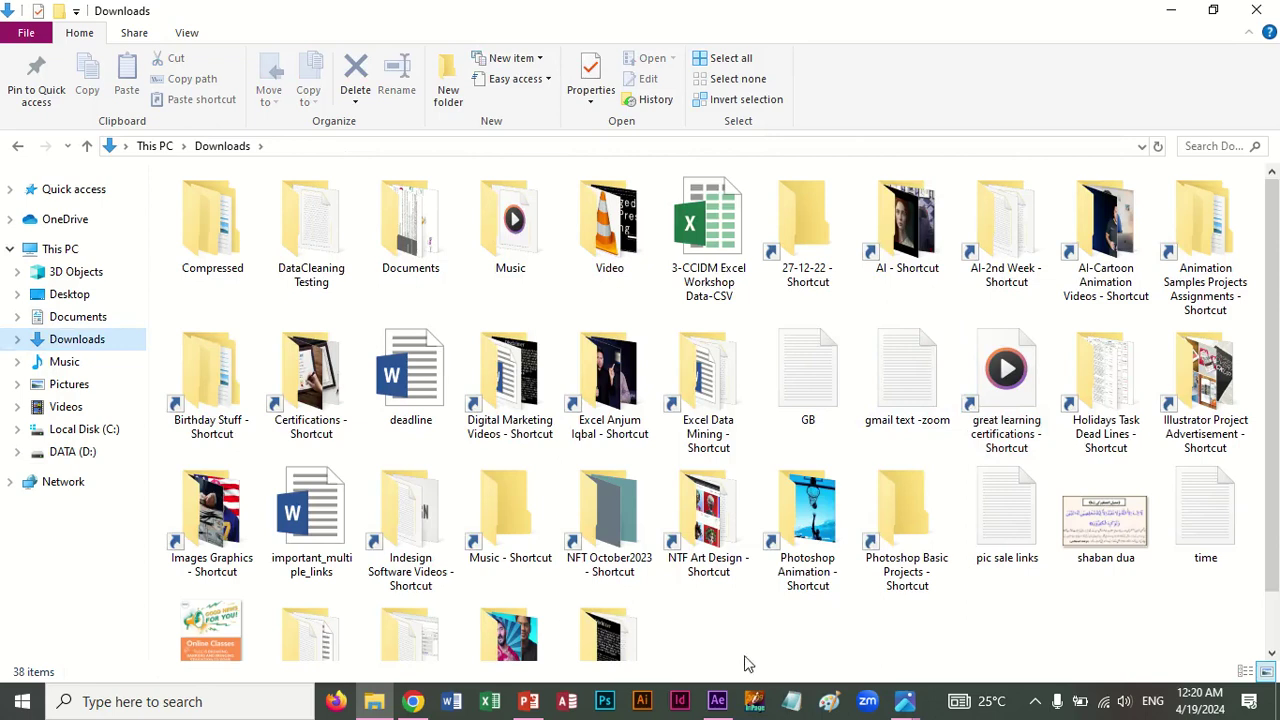
double_click(808, 375)
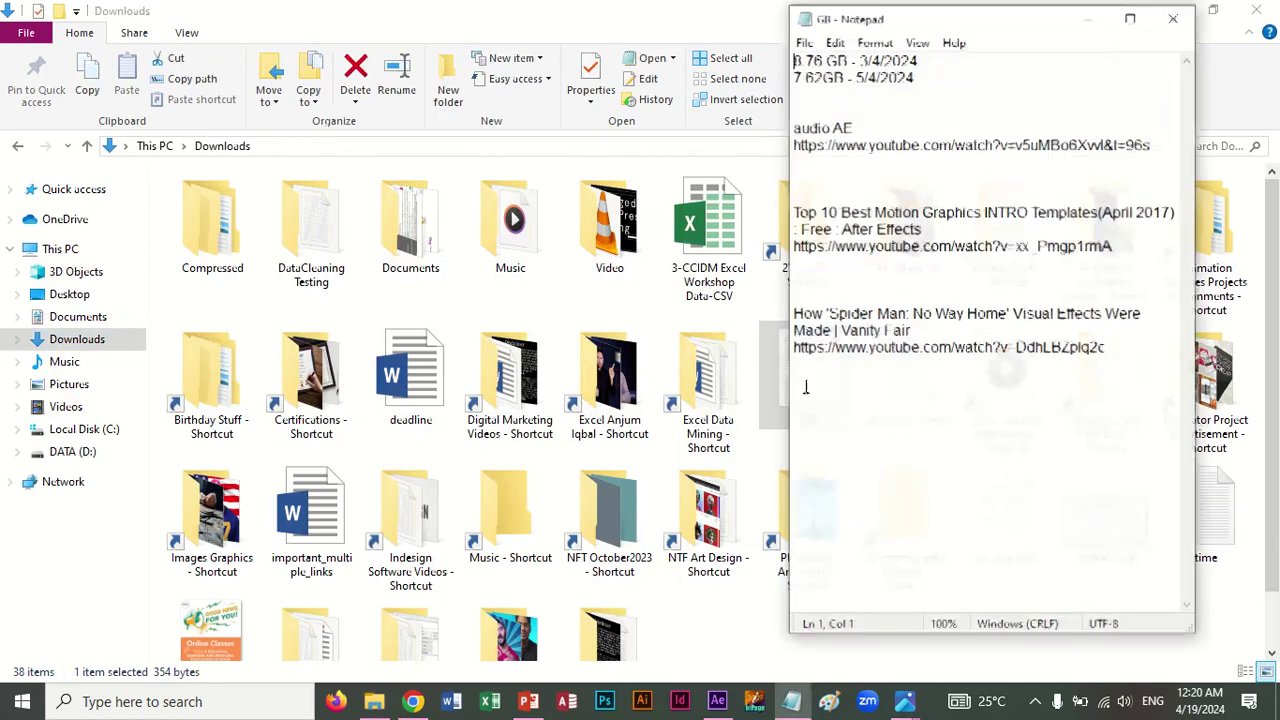
click(1112, 246)
shift+click(794, 246)
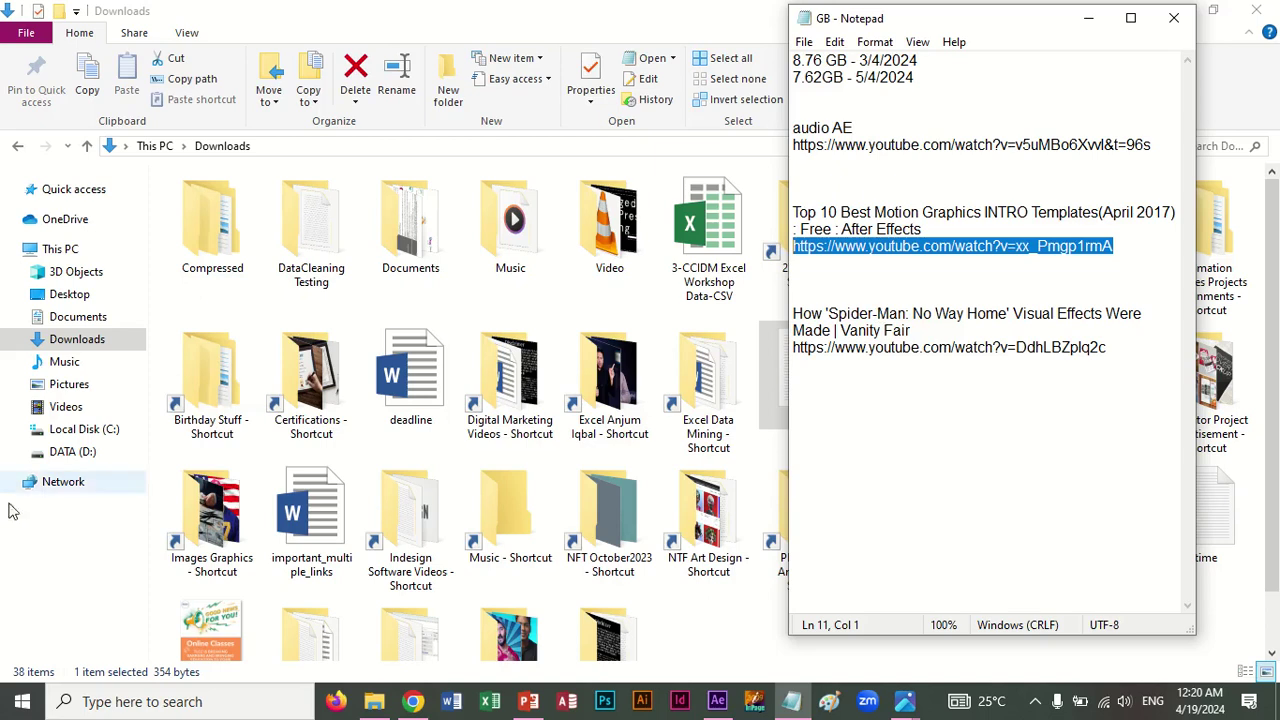
click(412, 701)
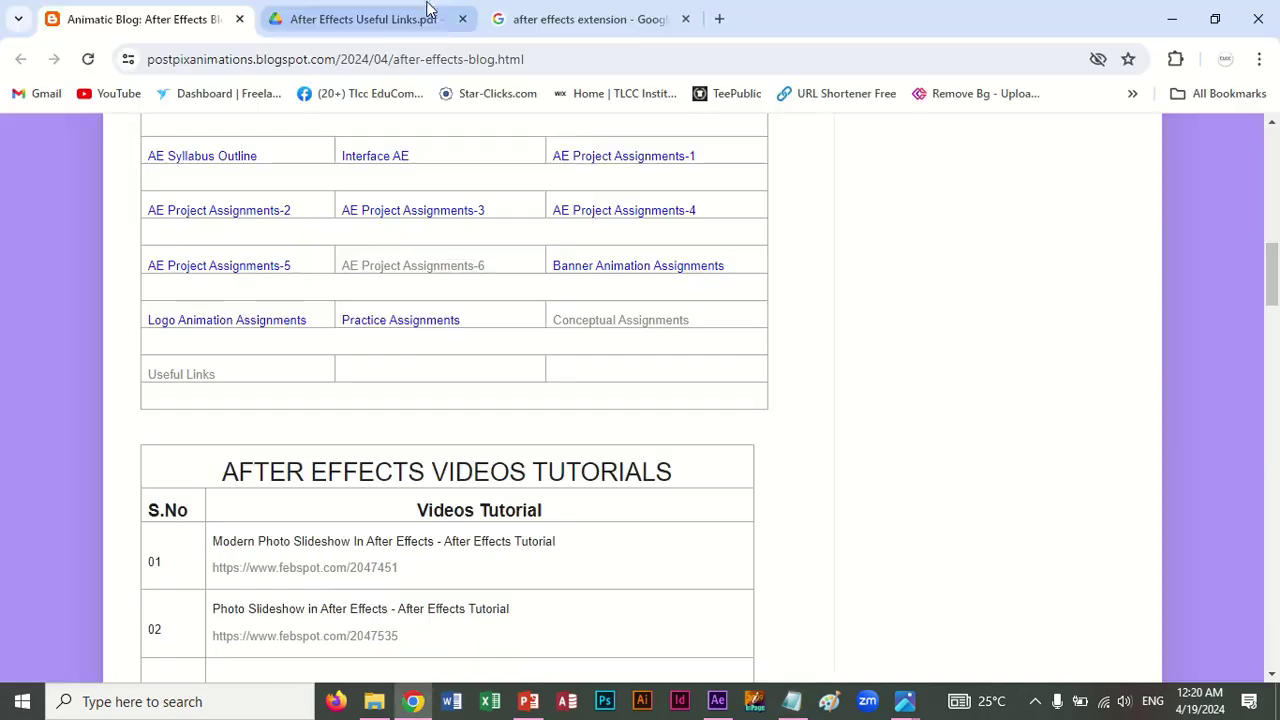
Load the Top 10 Best Motion Graphics INTRO Templates video in the Google results tab.
click(617, 17)
click(339, 60)
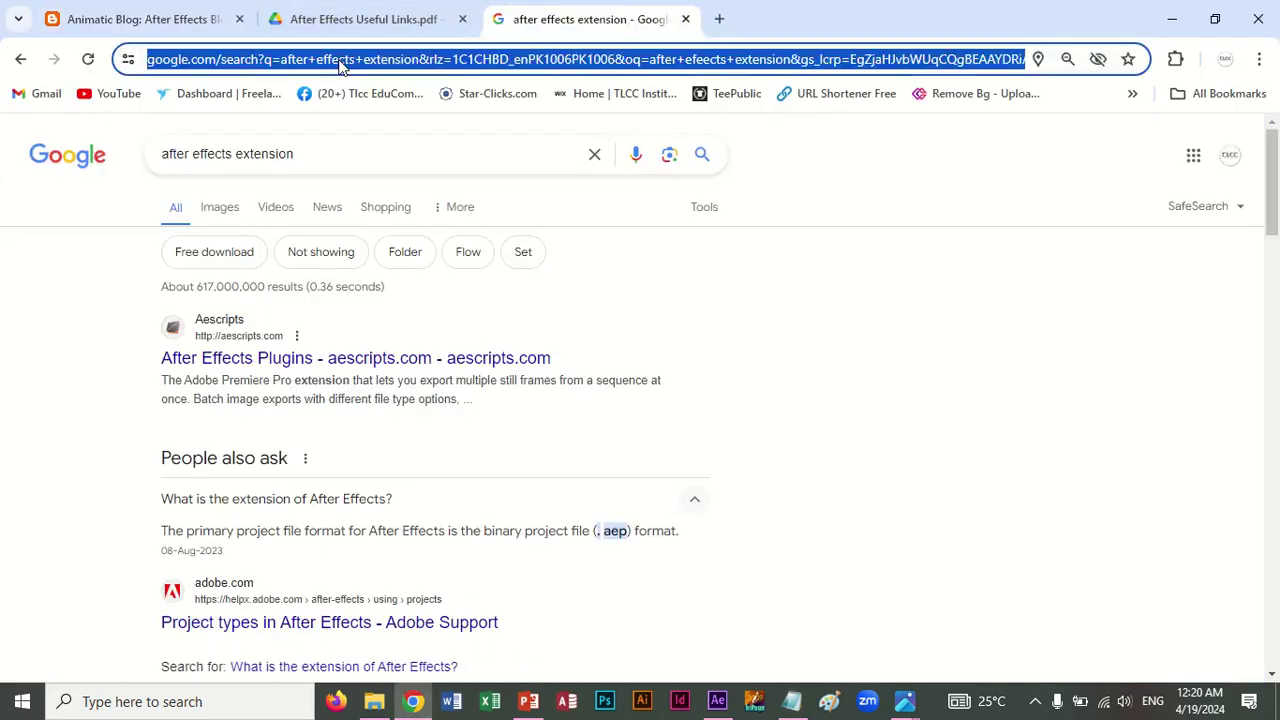
text(https://www.youtube.com/watch?v=xx_Pmgp1rmA)
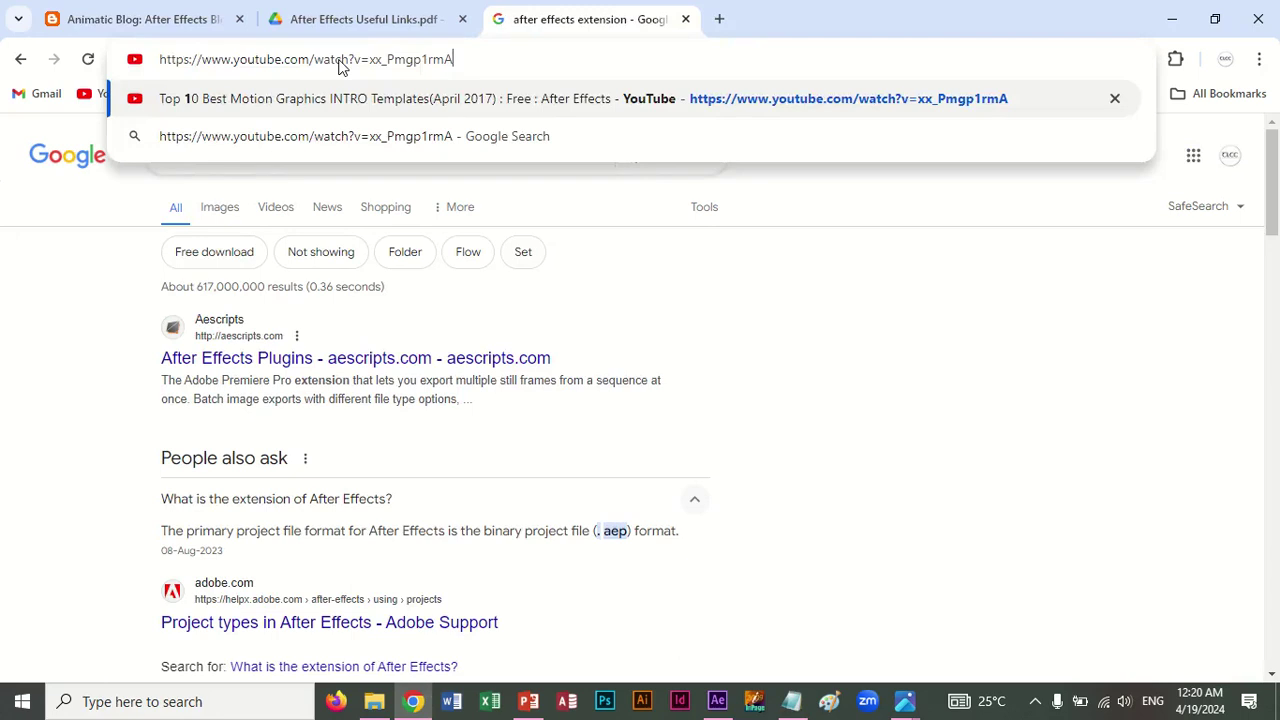
key(Return)
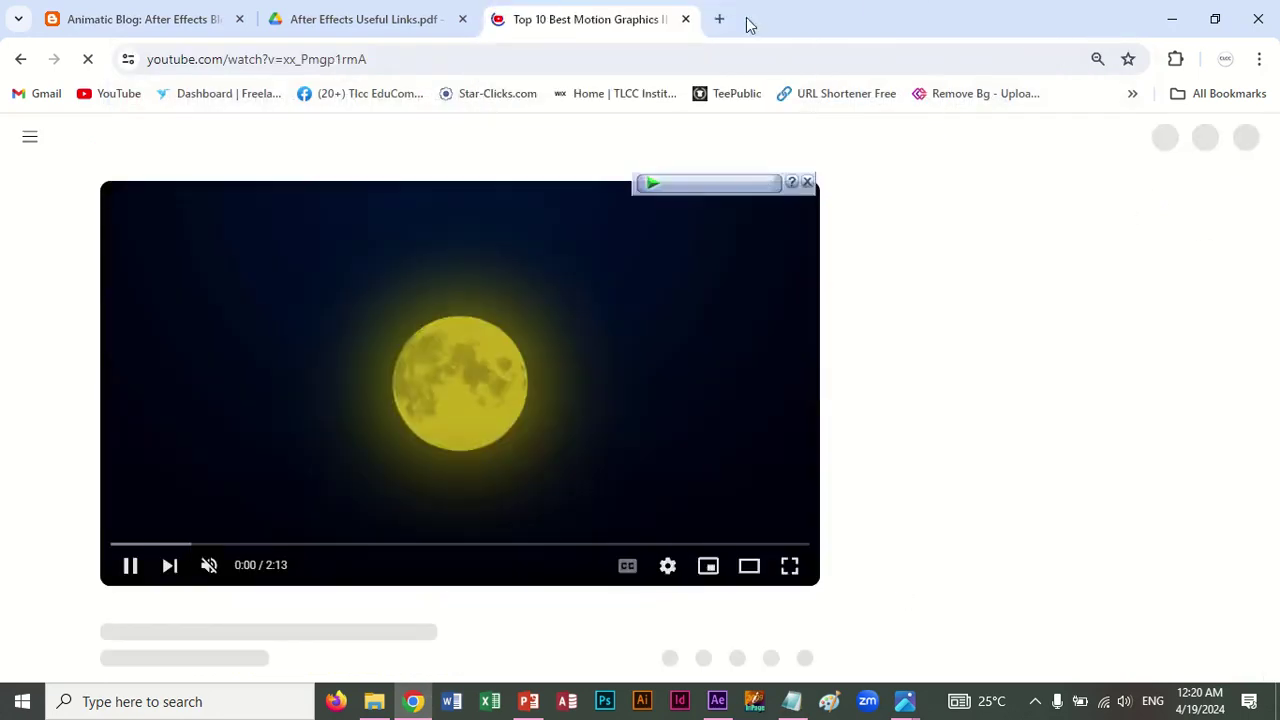
Load the Spider-Man: No Way Home visual effects video in a new tab.
click(720, 20)
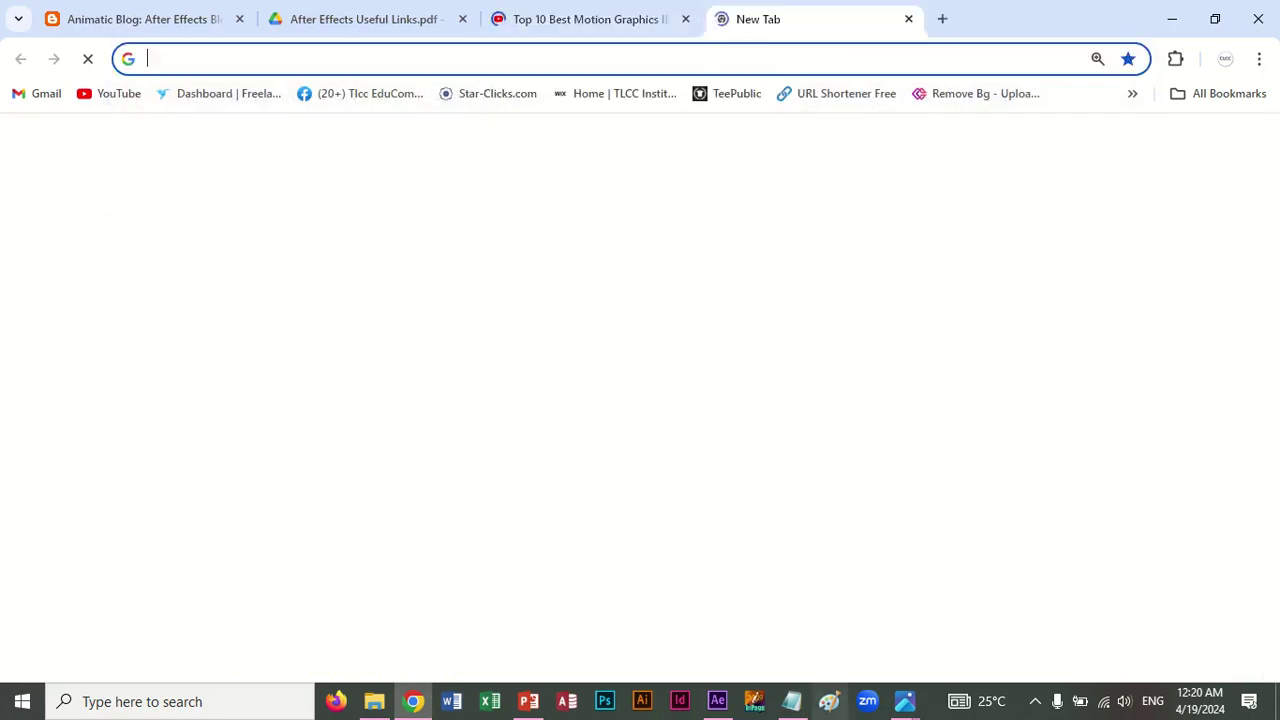
click(791, 703)
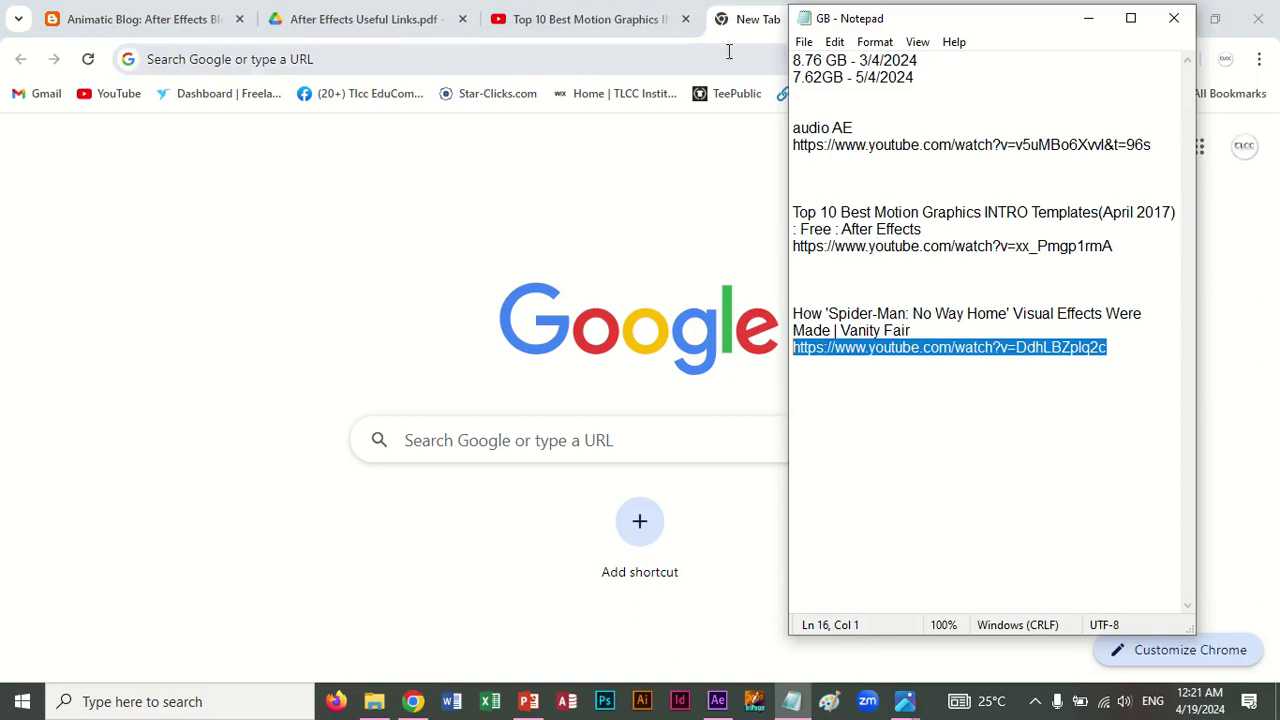
click(306, 62)
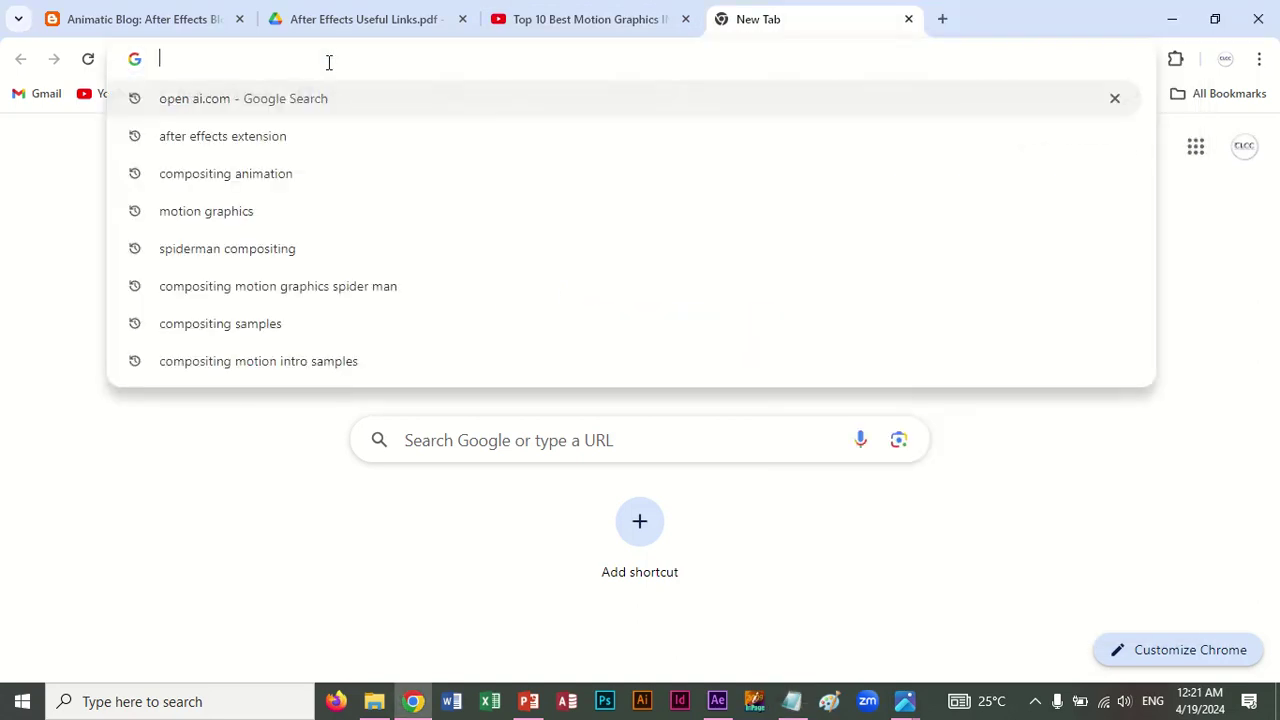
text(https://www.youtube.com/watch?v=DdhLBZplq2c)
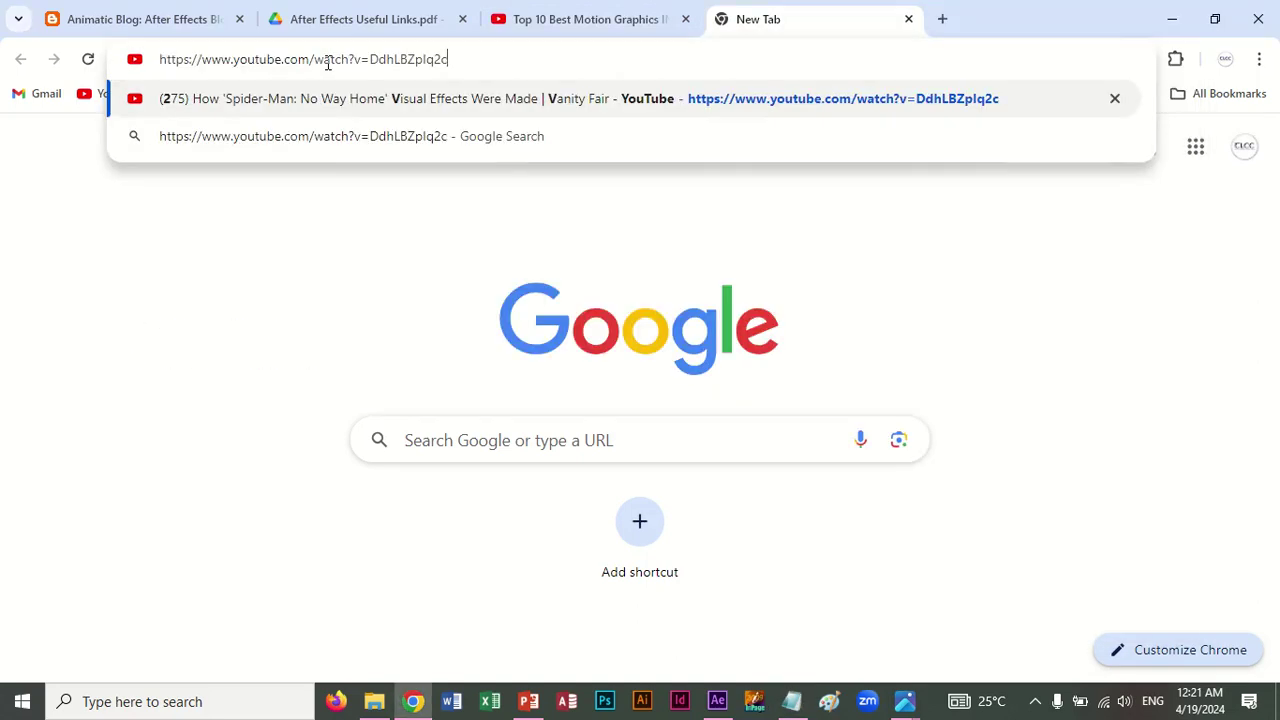
key(Return)
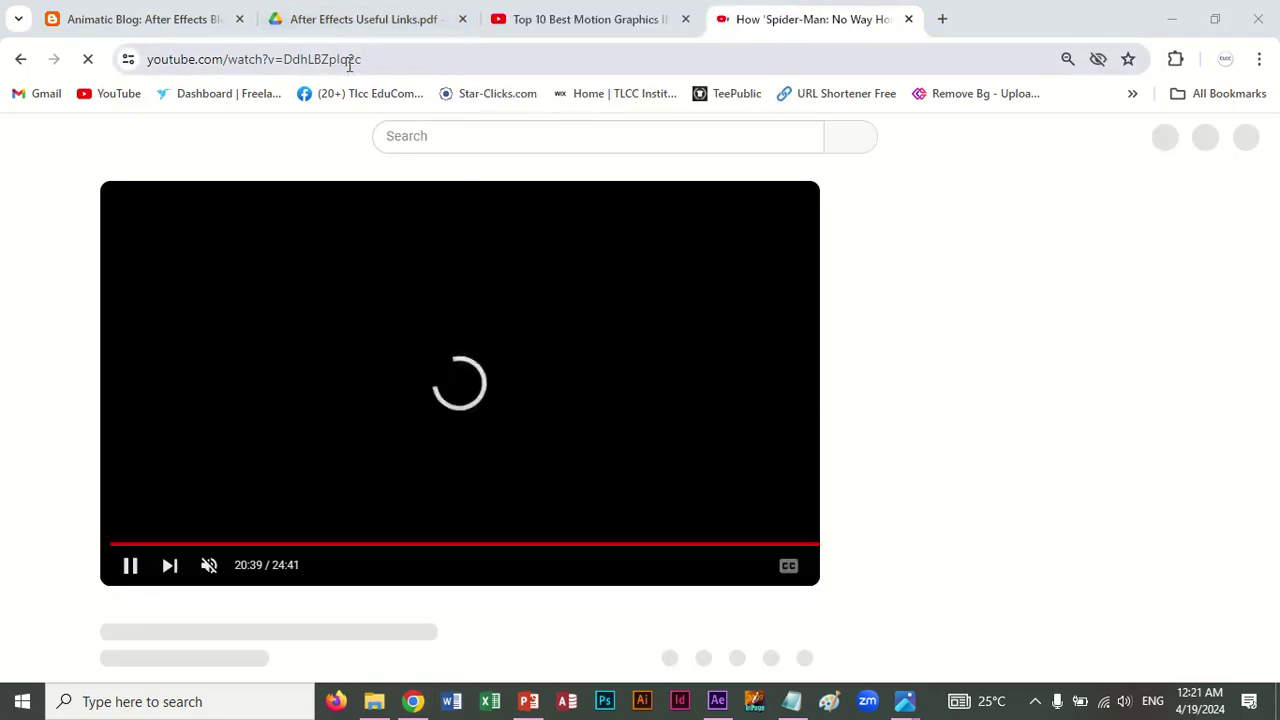
Raise volume to 87, pause the intro video at the Shatterize template (0:51), then switch to Spider-Man.
click(585, 19)
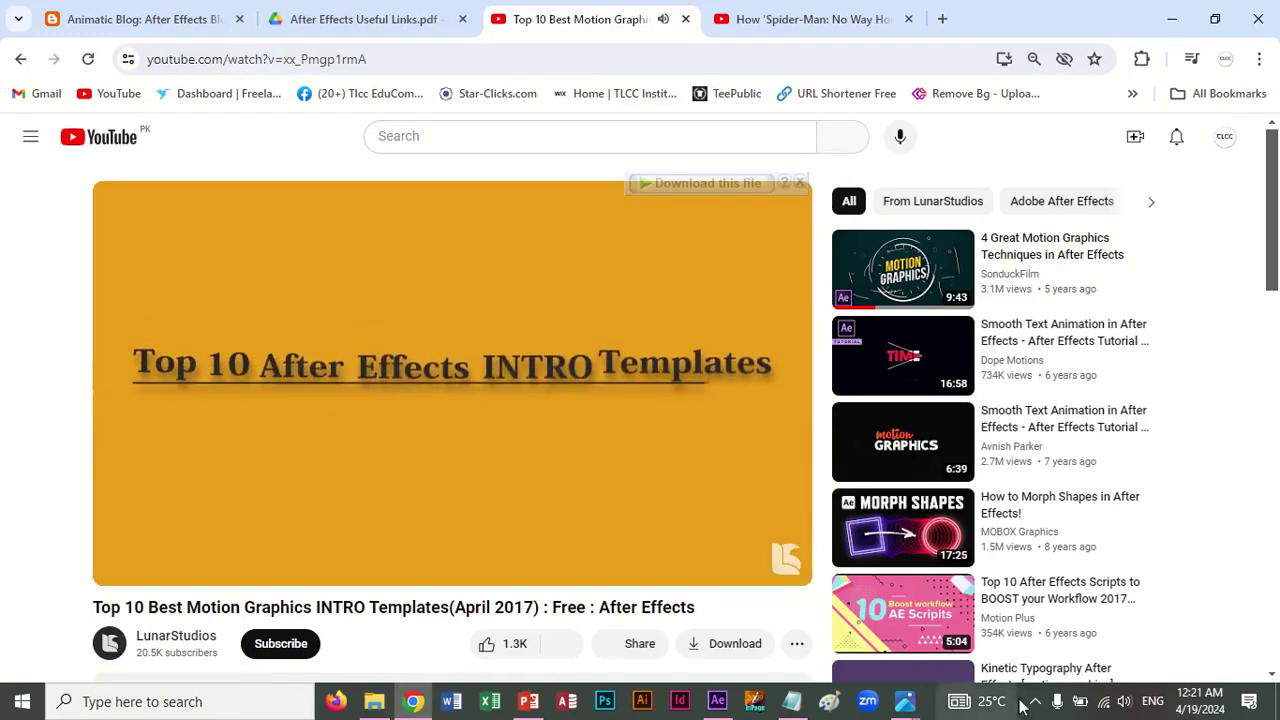
click(1125, 703)
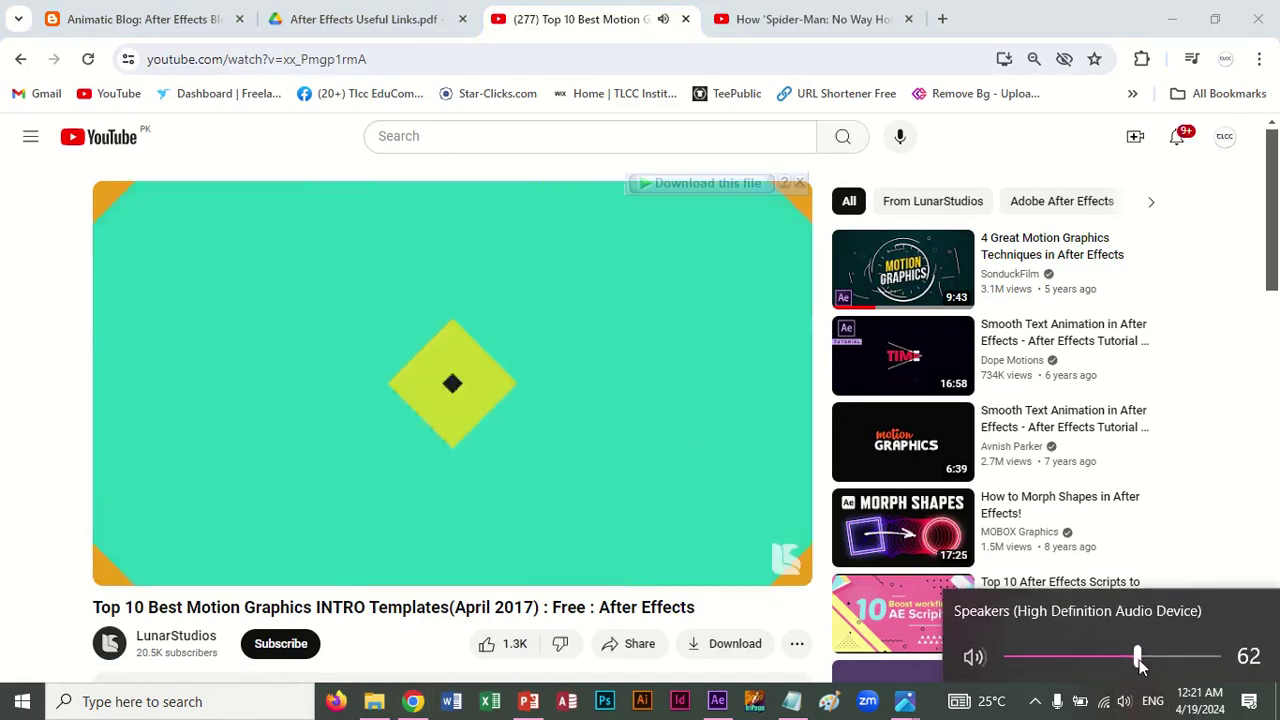
click(1190, 656)
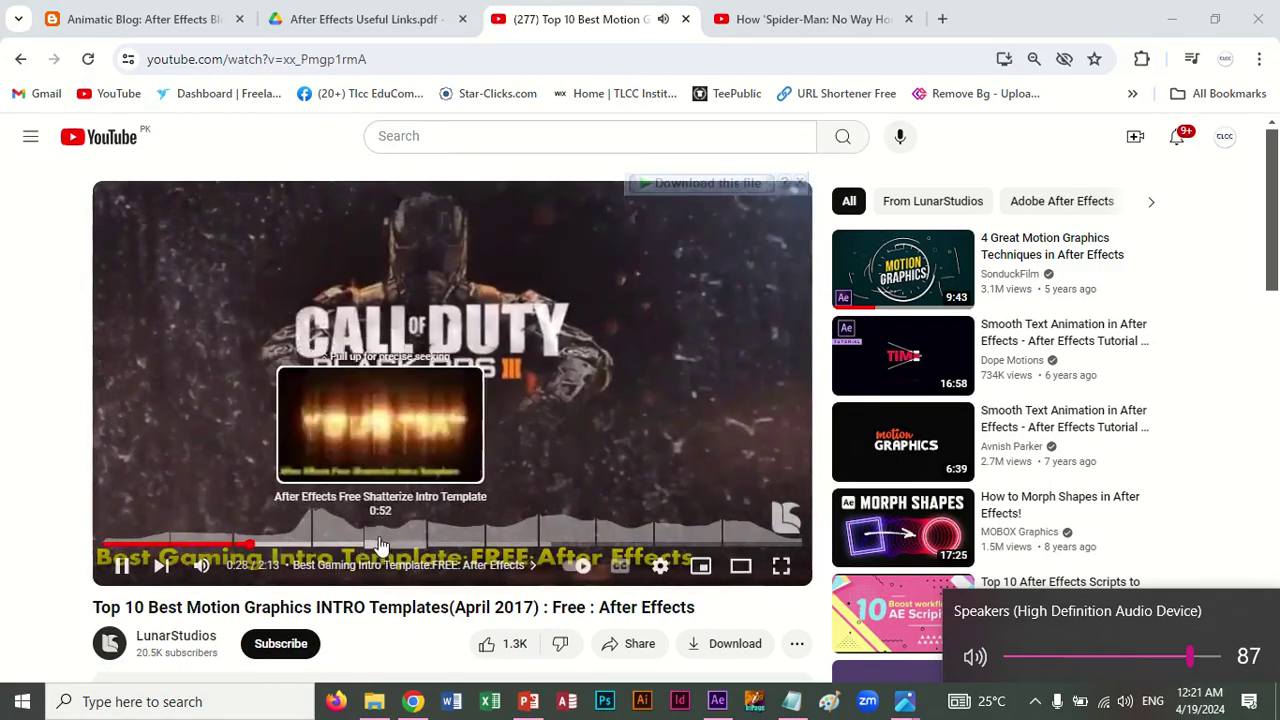
click(370, 545)
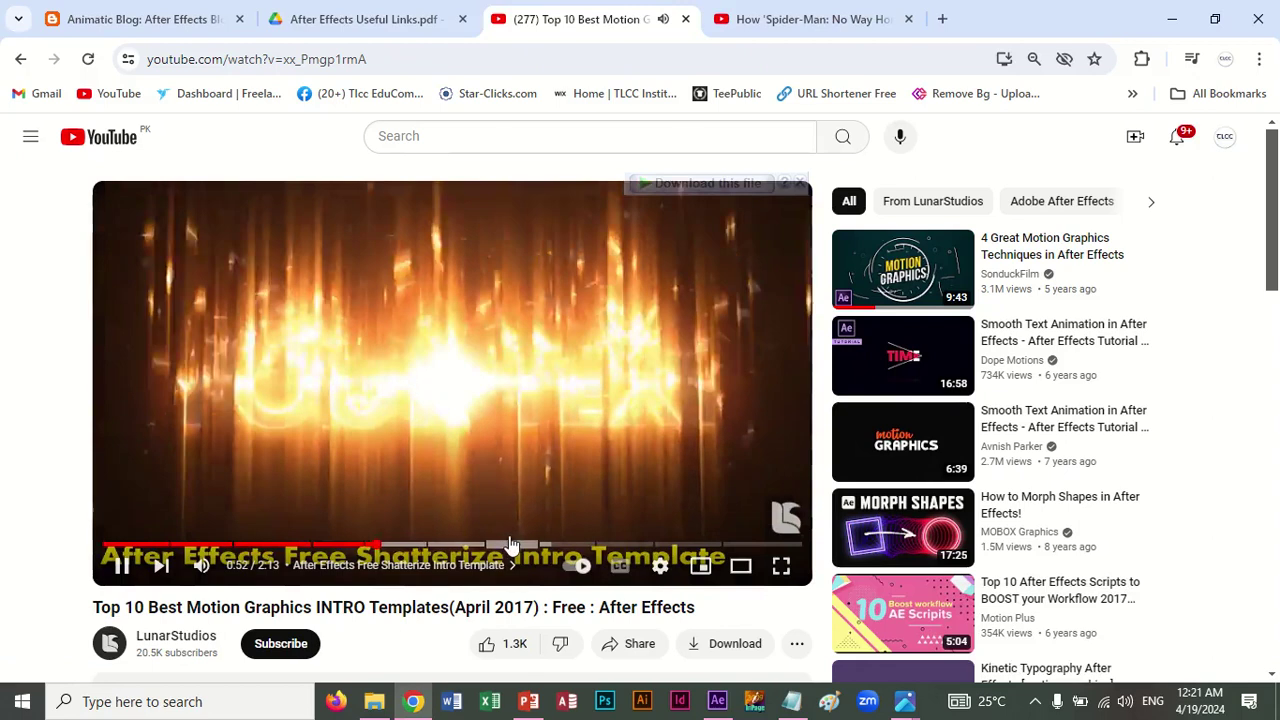
click(121, 565)
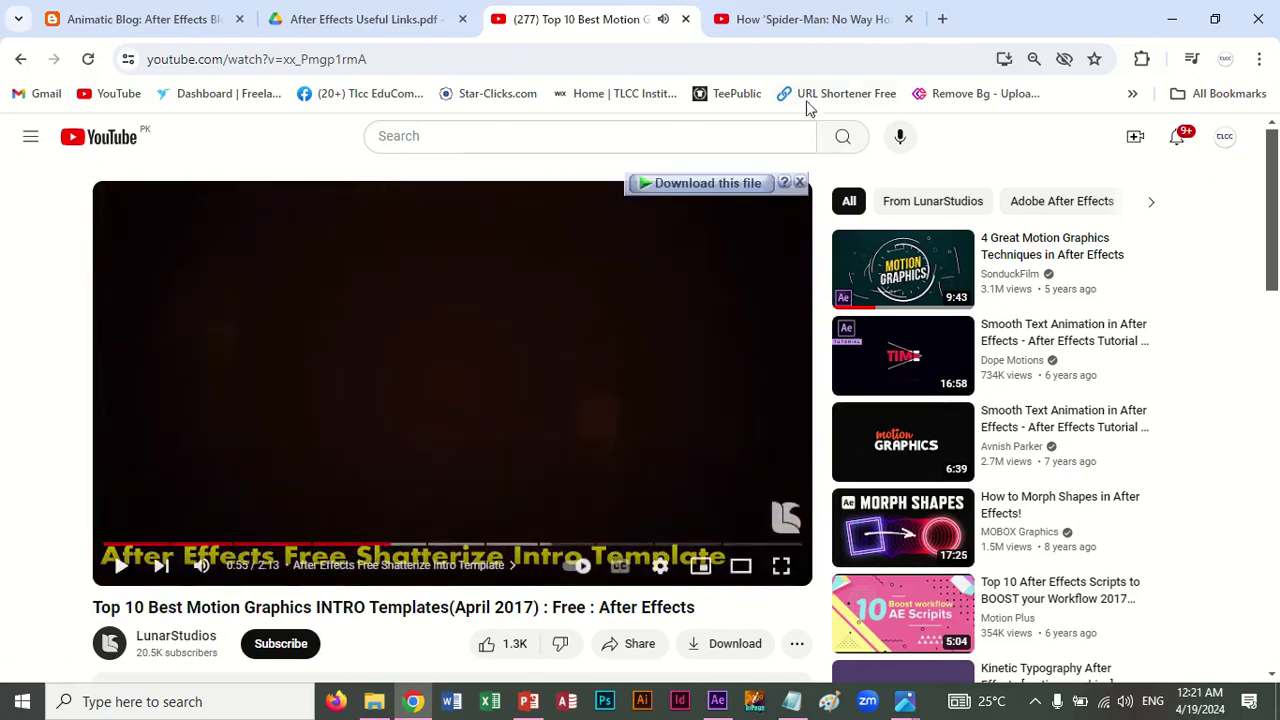
click(793, 27)
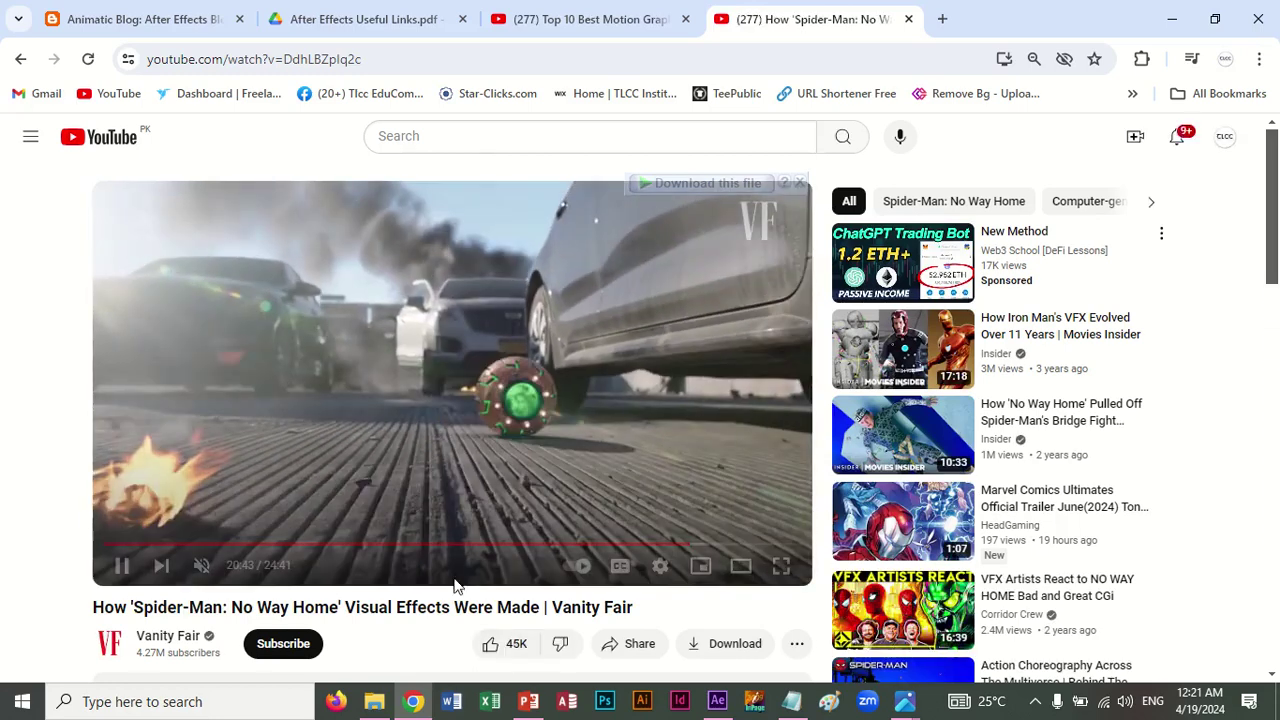
Rewind the Spider-Man video to about 2:50, skip the ad, then jump ahead to around four minutes.
drag(416, 549, 185, 547)
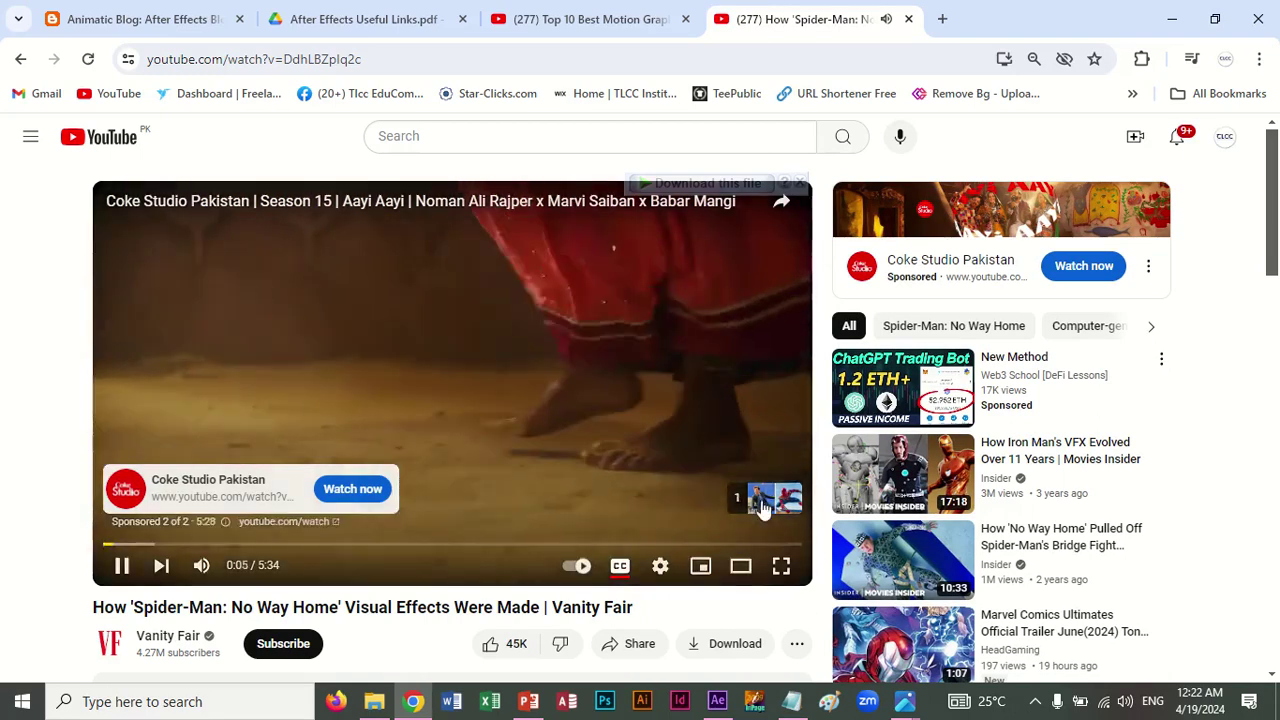
click(762, 503)
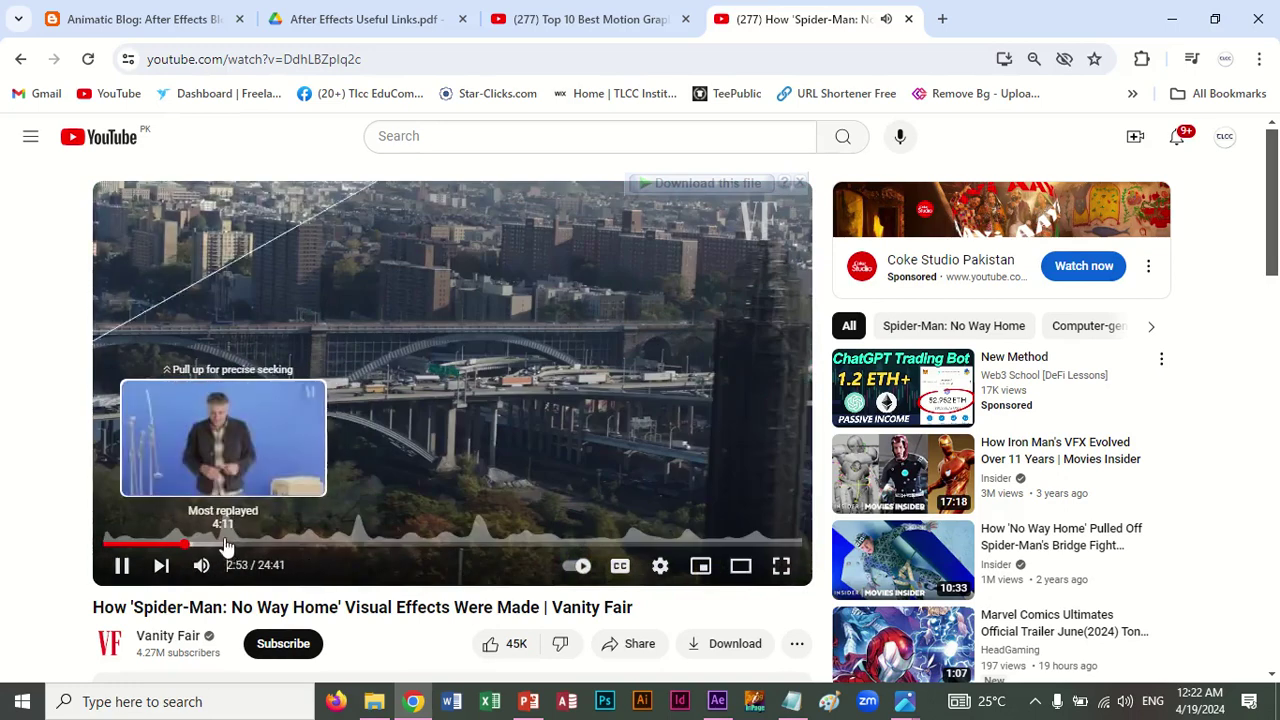
click(218, 545)
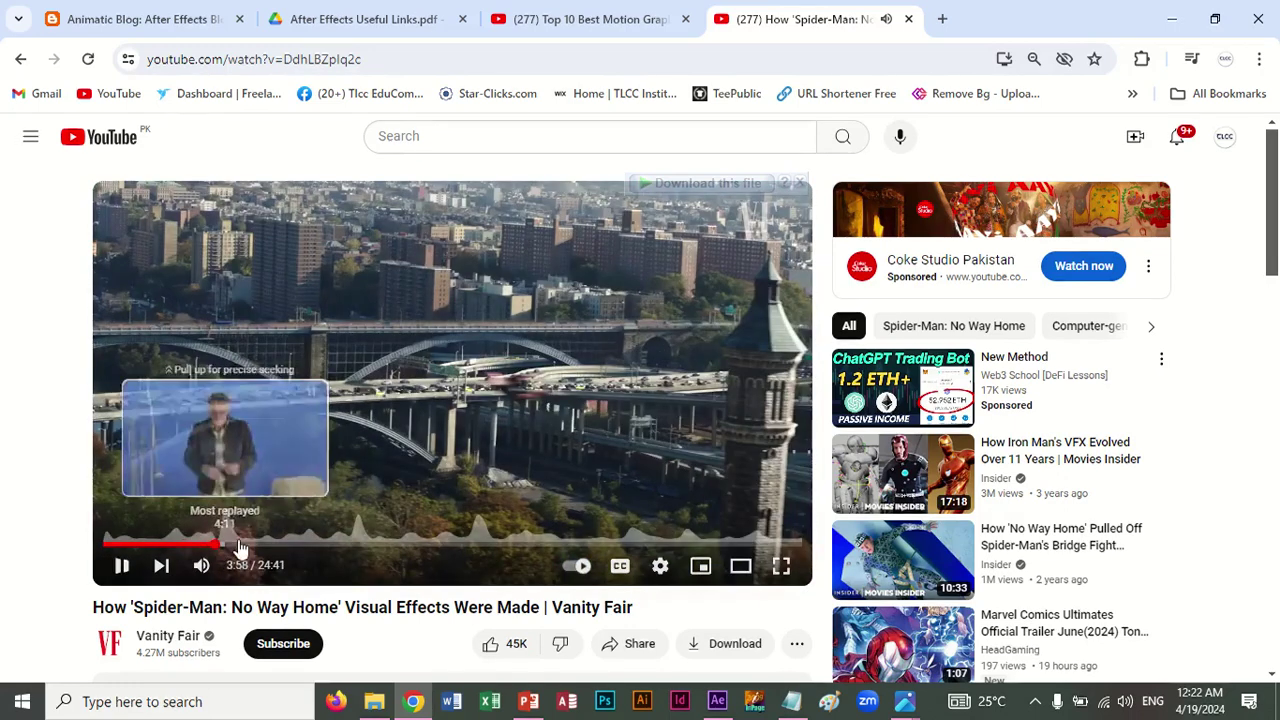
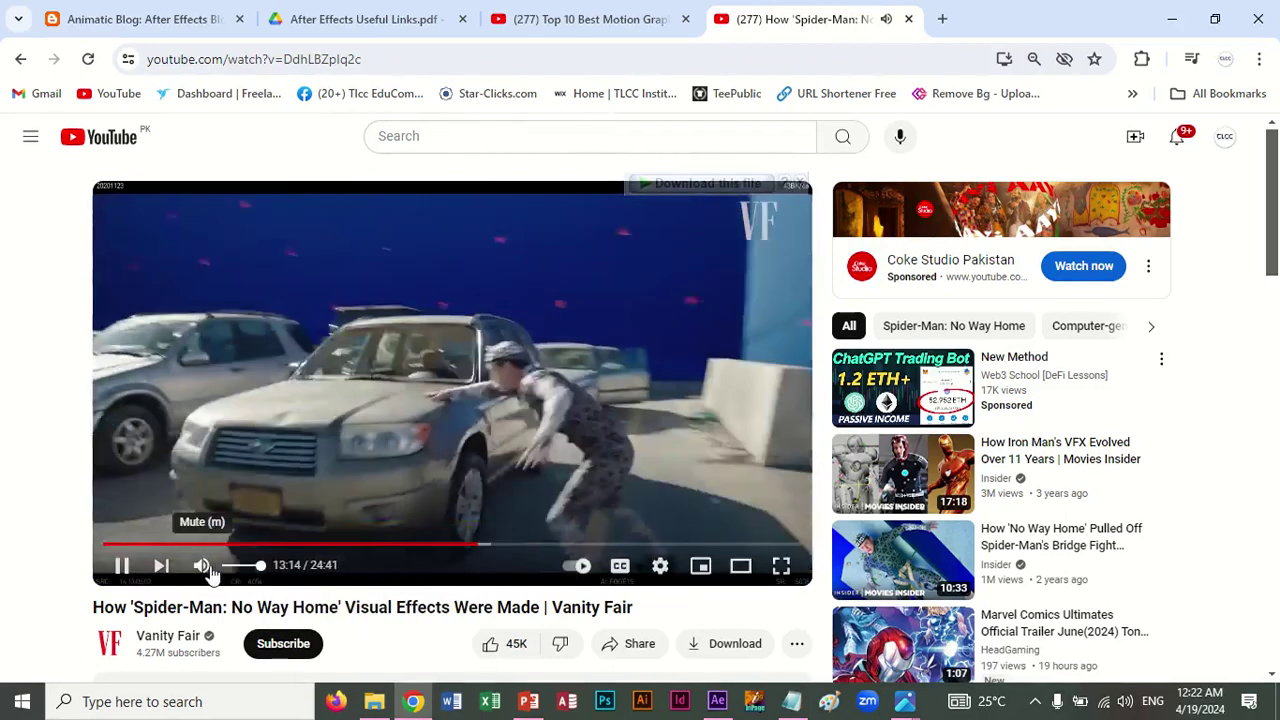
Mute the Spider-Man VFX breakdown video and skip ahead to about 15:54.
click(201, 565)
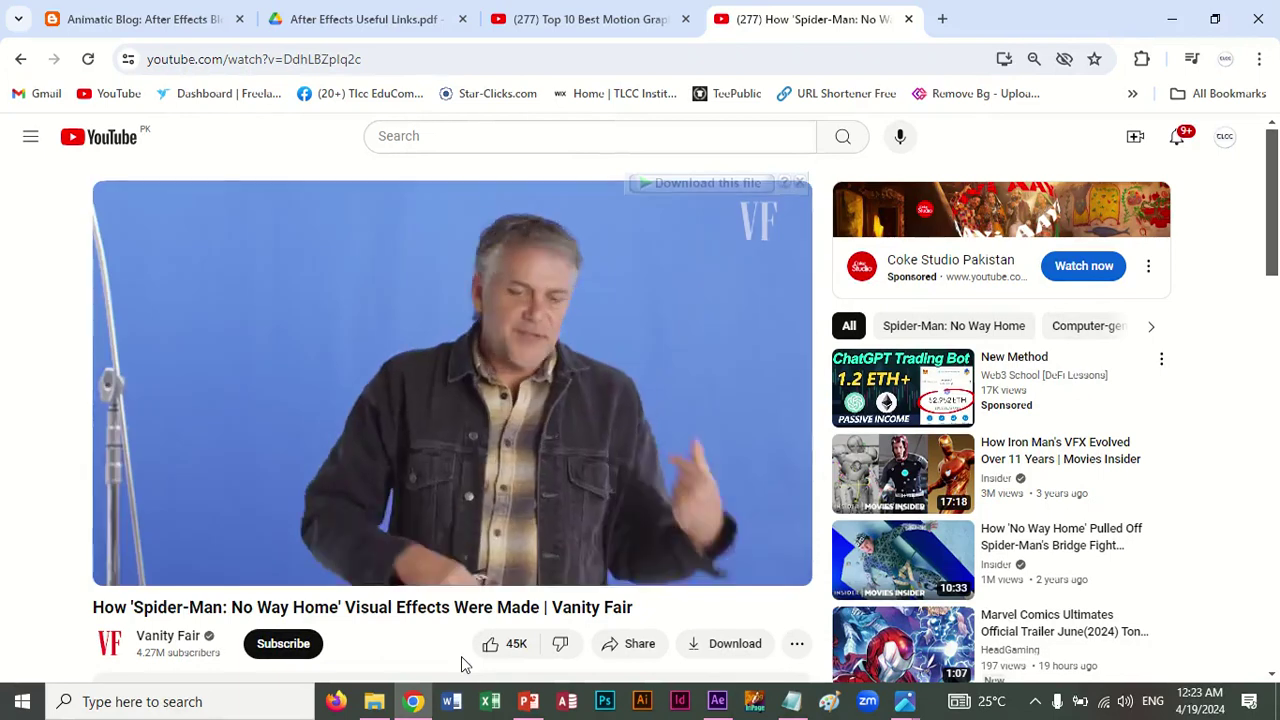
mouse_move(490, 557)
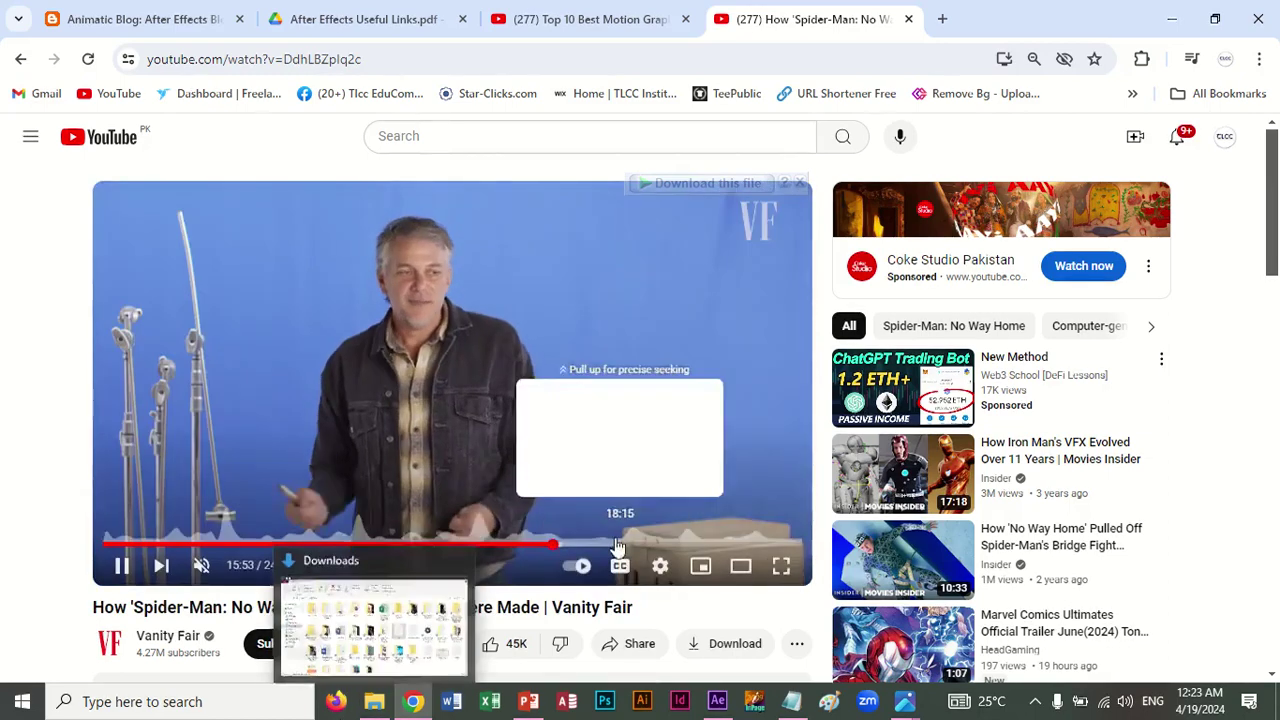
click(552, 545)
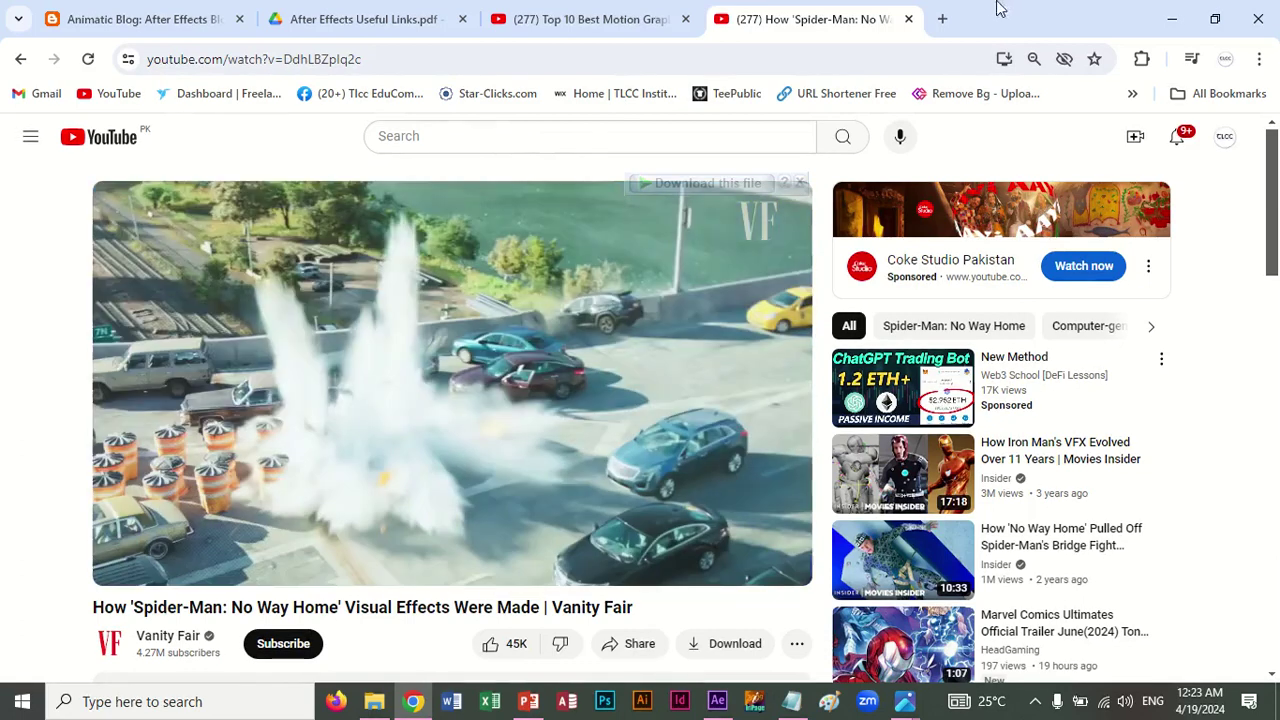
Close both YouTube videos and view the Class-1.png course topics image.
click(909, 20)
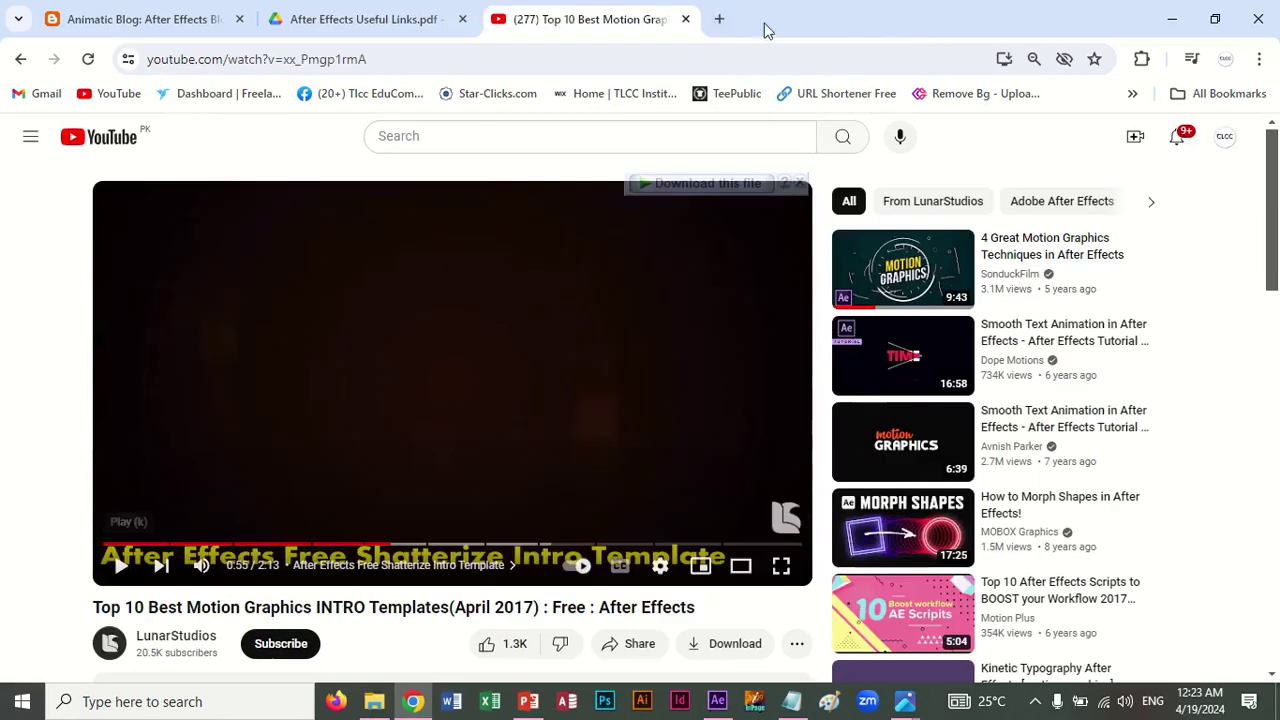
click(686, 20)
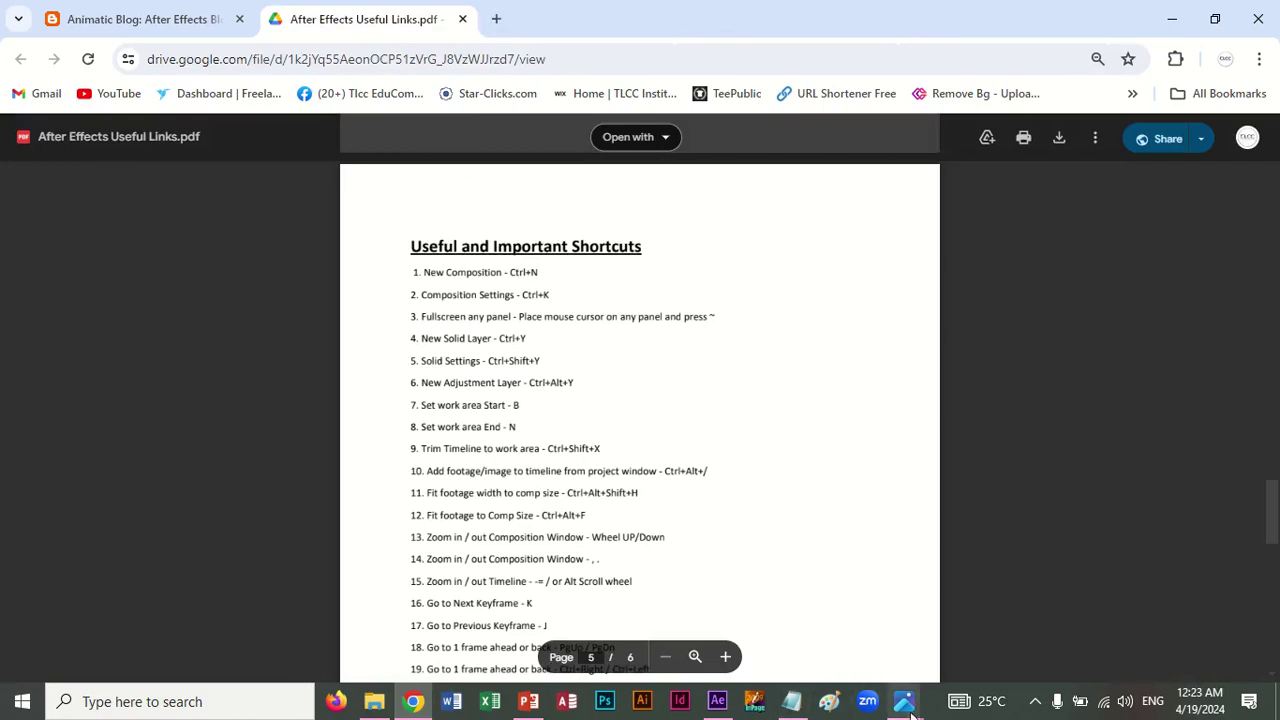
mouse_move(906, 703)
click(851, 603)
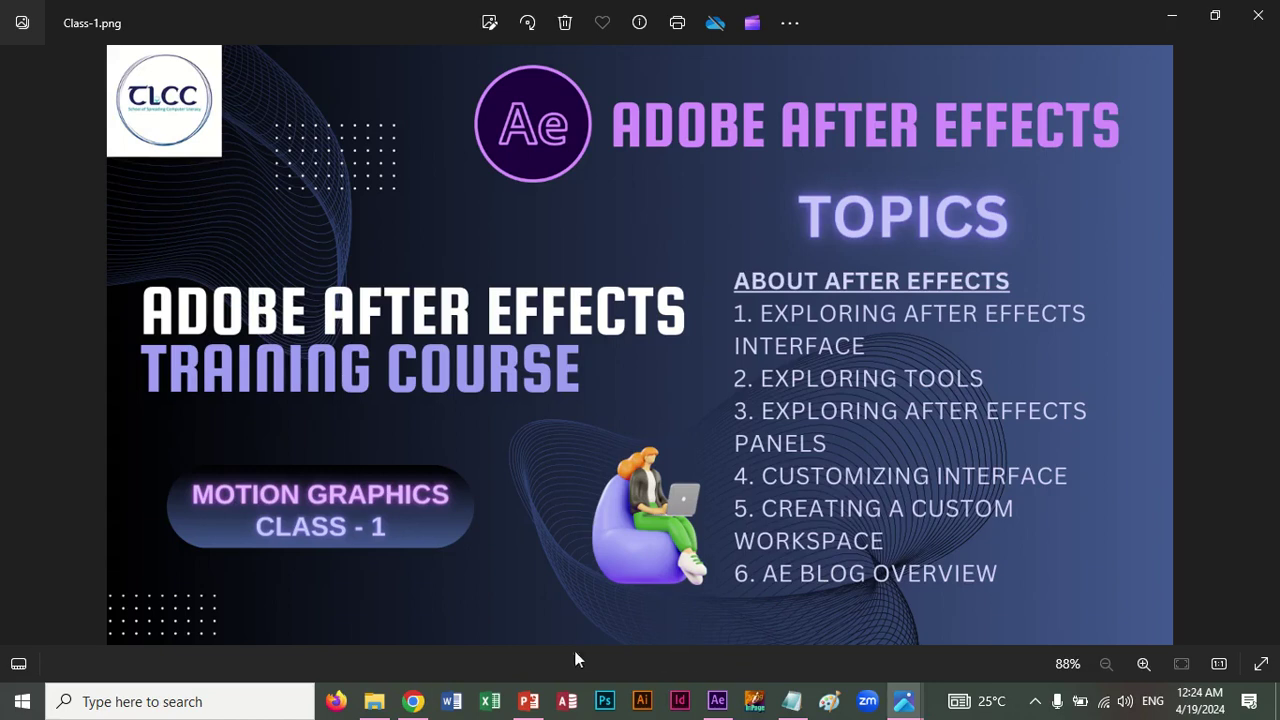
Skim the After Effects Useful Links PDF, then go to the Animatic Blog assignments table.
click(414, 703)
scroll(671, 343, up, 5)
scroll(671, 343, up, 5)
scroll(674, 350, up, 5)
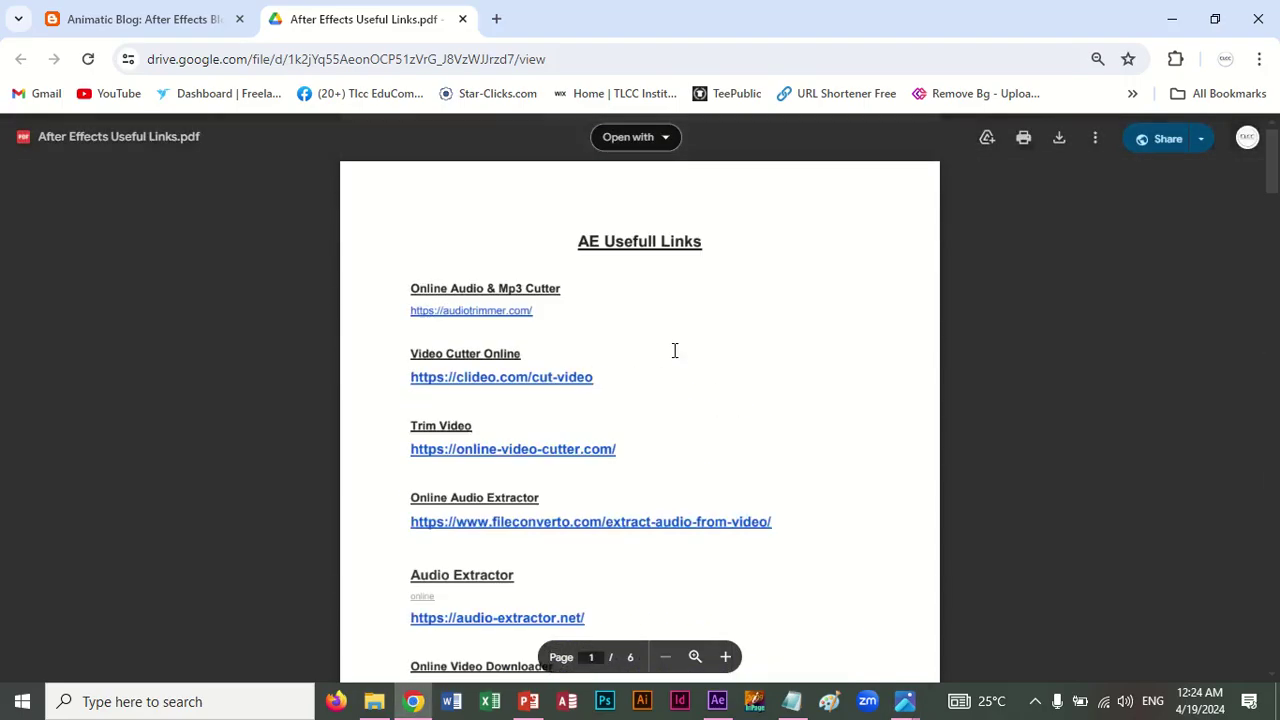
scroll(670, 363, down, 5)
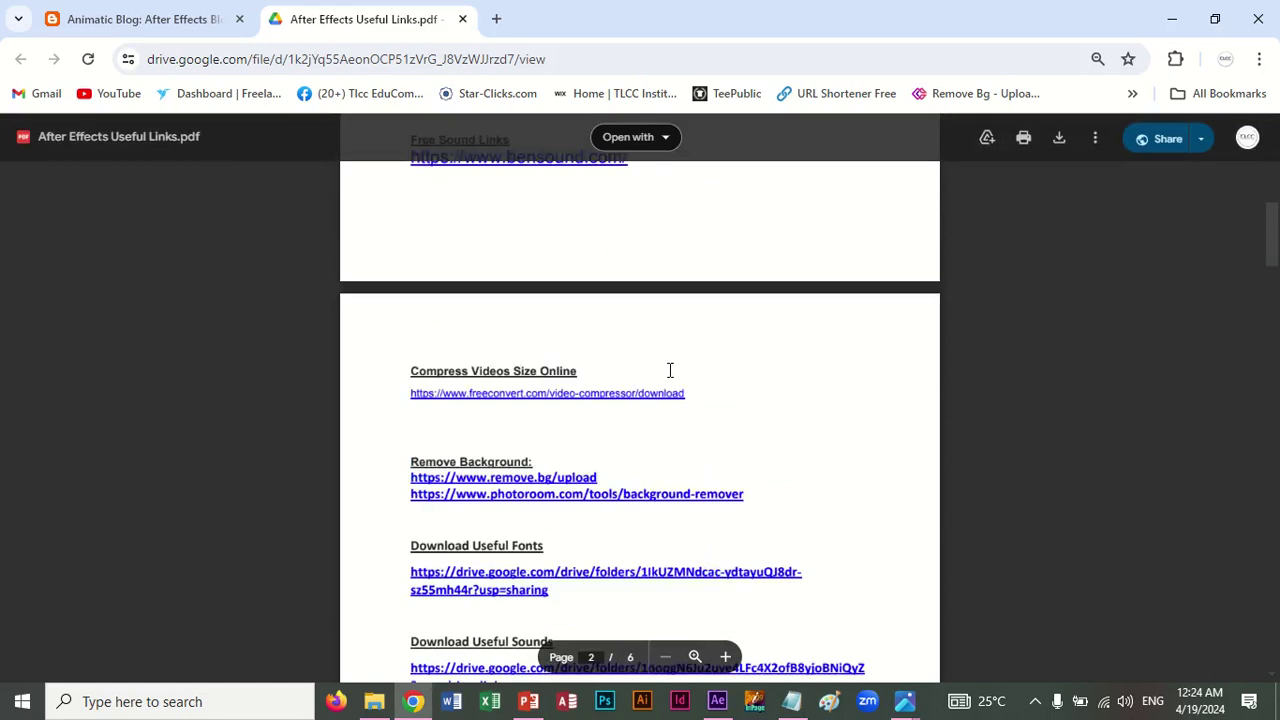
scroll(670, 370, down, 3)
scroll(669, 369, down, 5)
scroll(669, 370, down, 5)
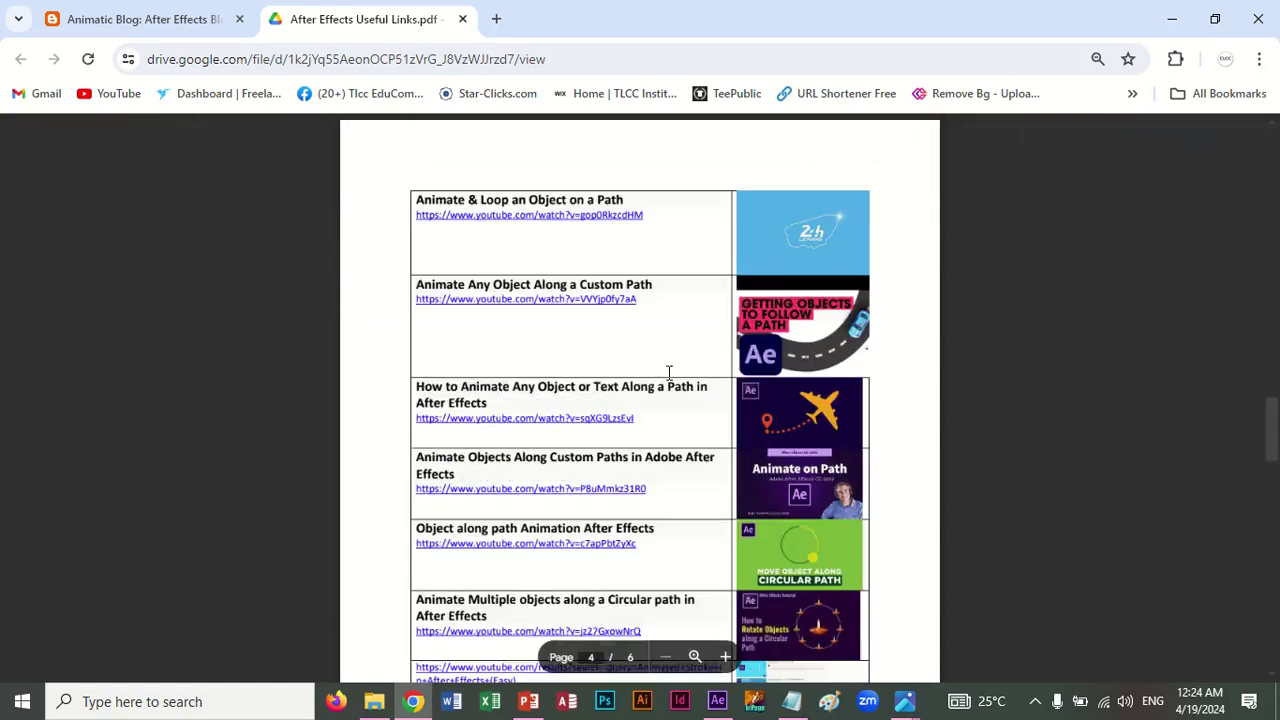
scroll(669, 372, down, 5)
scroll(669, 372, down, 5)
scroll(669, 372, up, 10)
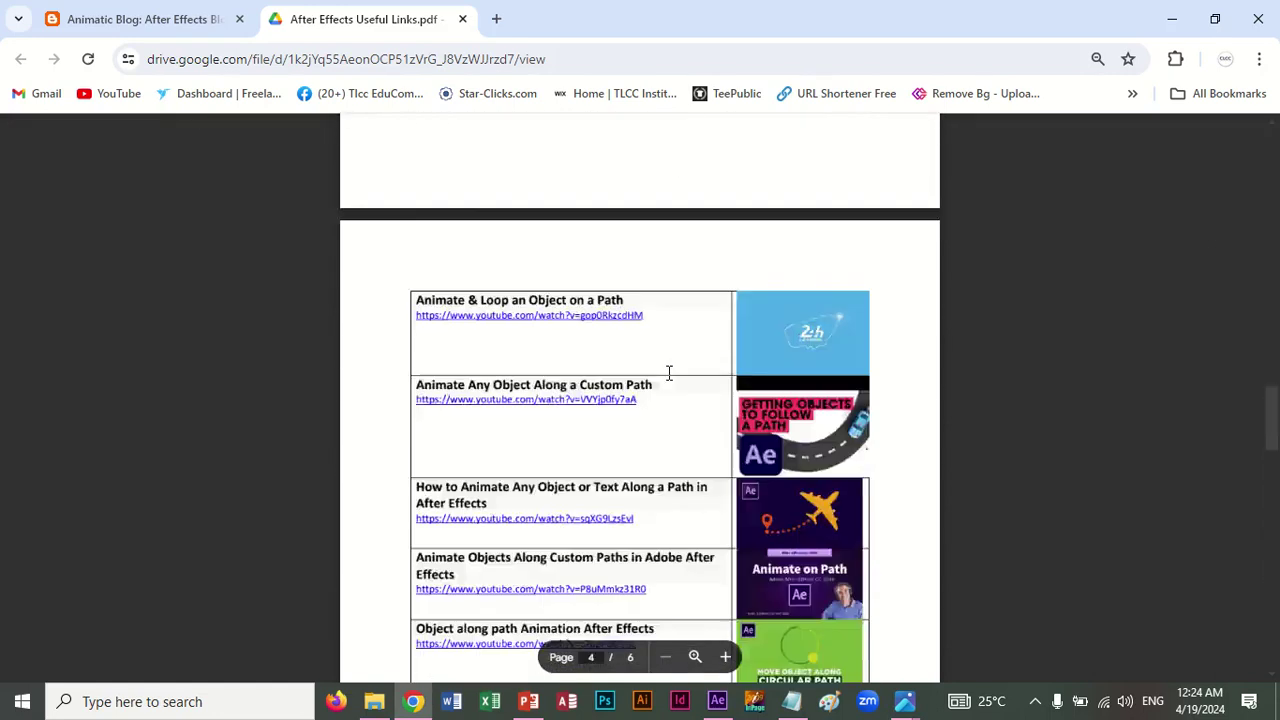
scroll(669, 372, up, 15)
scroll(669, 373, up, 5)
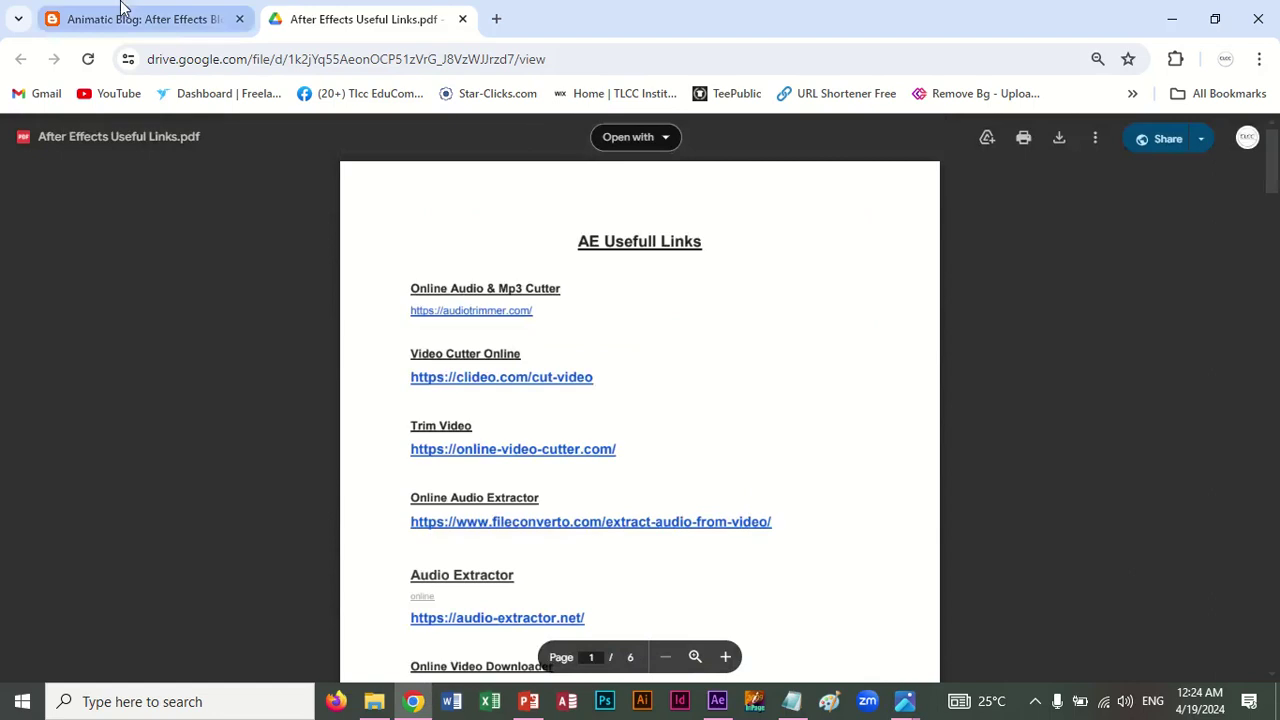
click(120, 6)
scroll(462, 362, up, 2)
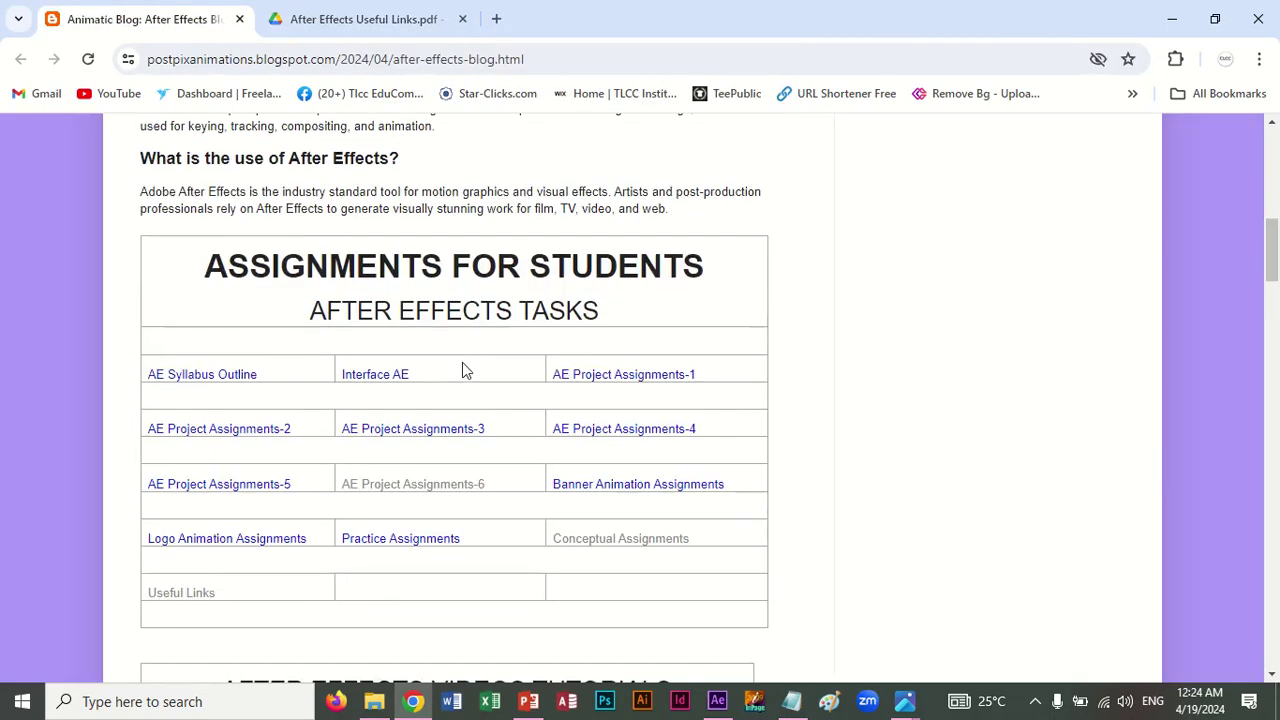
Go through Music > After Effects Syllabus Final > Animation Samples Projects Assignments into AE_Project1.
click(372, 704)
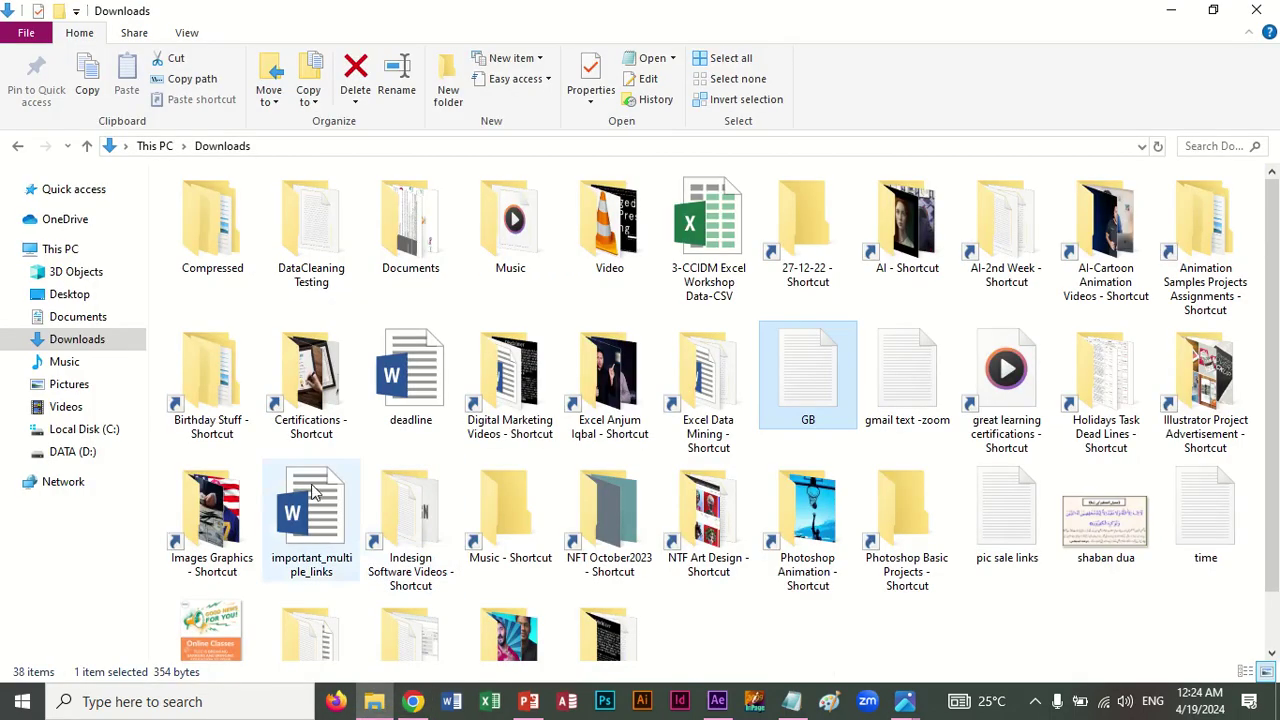
click(66, 364)
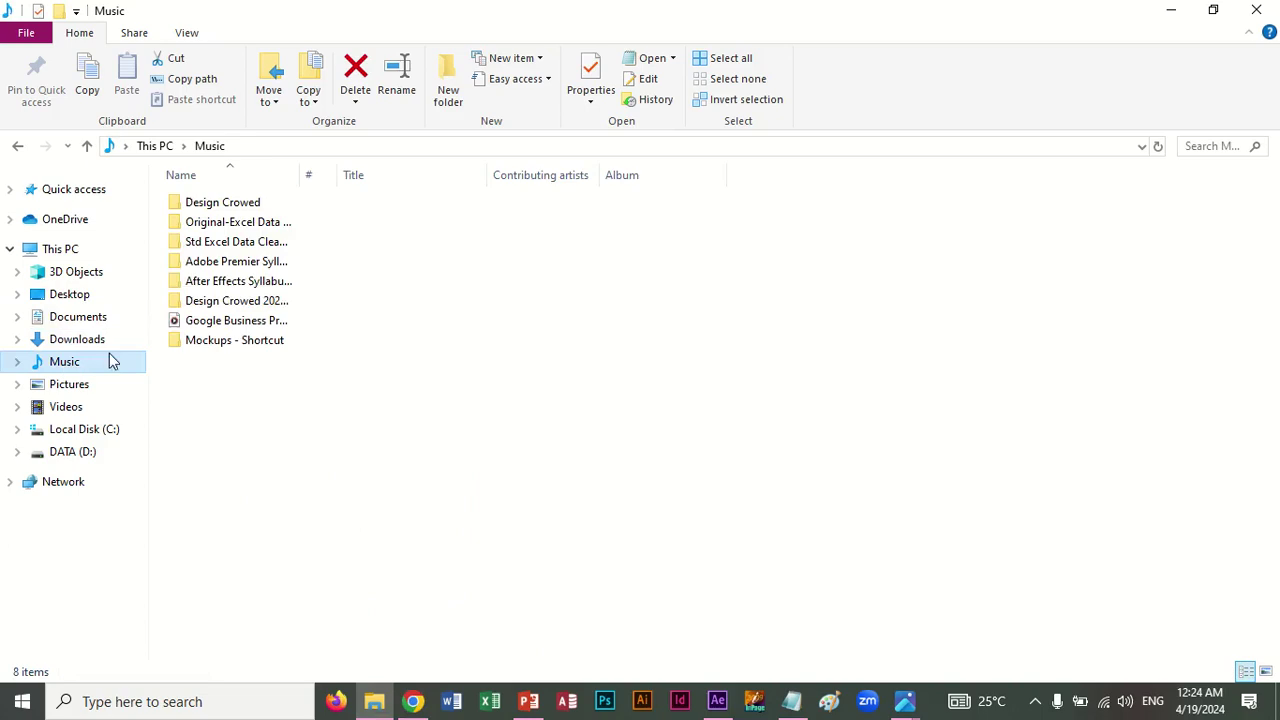
double_click(270, 285)
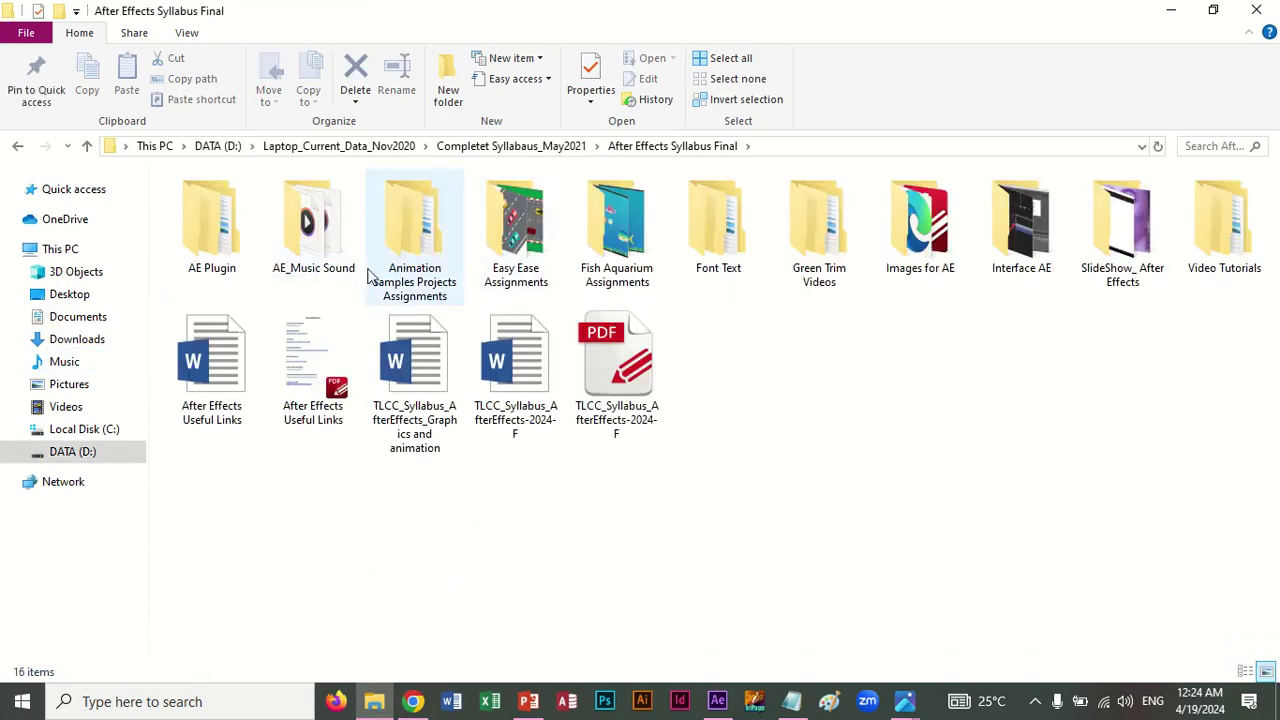
double_click(415, 275)
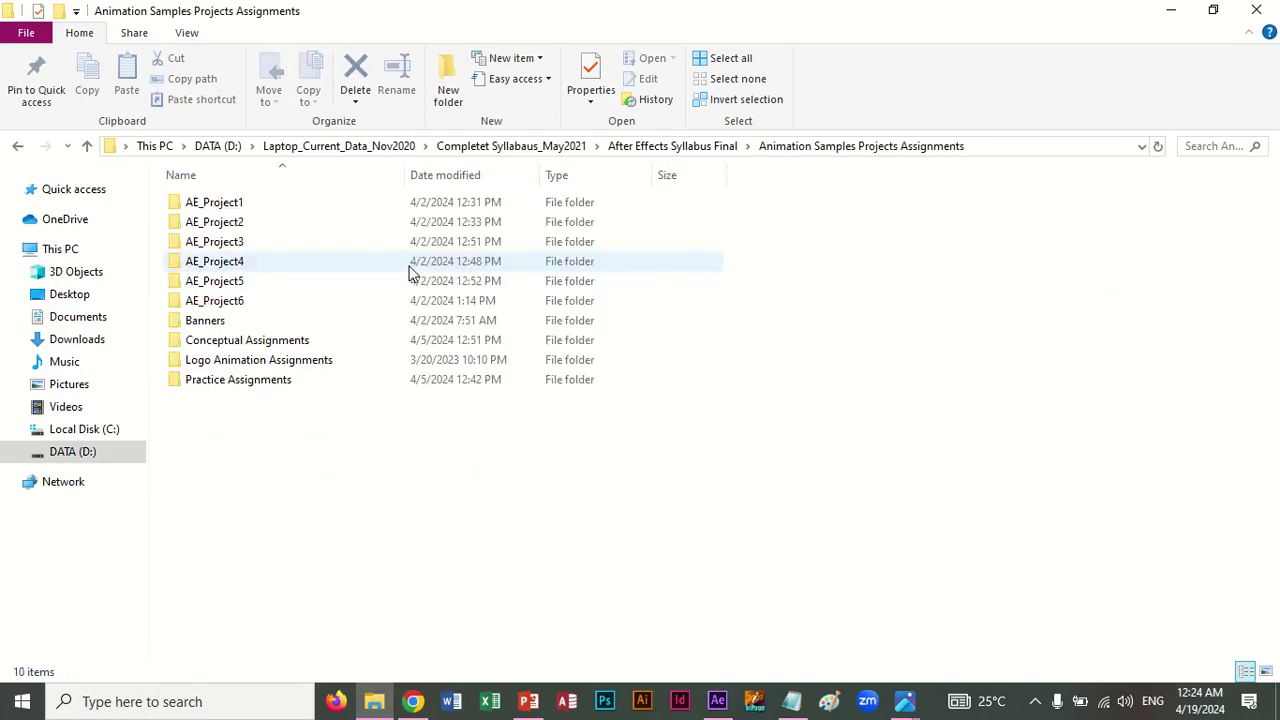
double_click(214, 206)
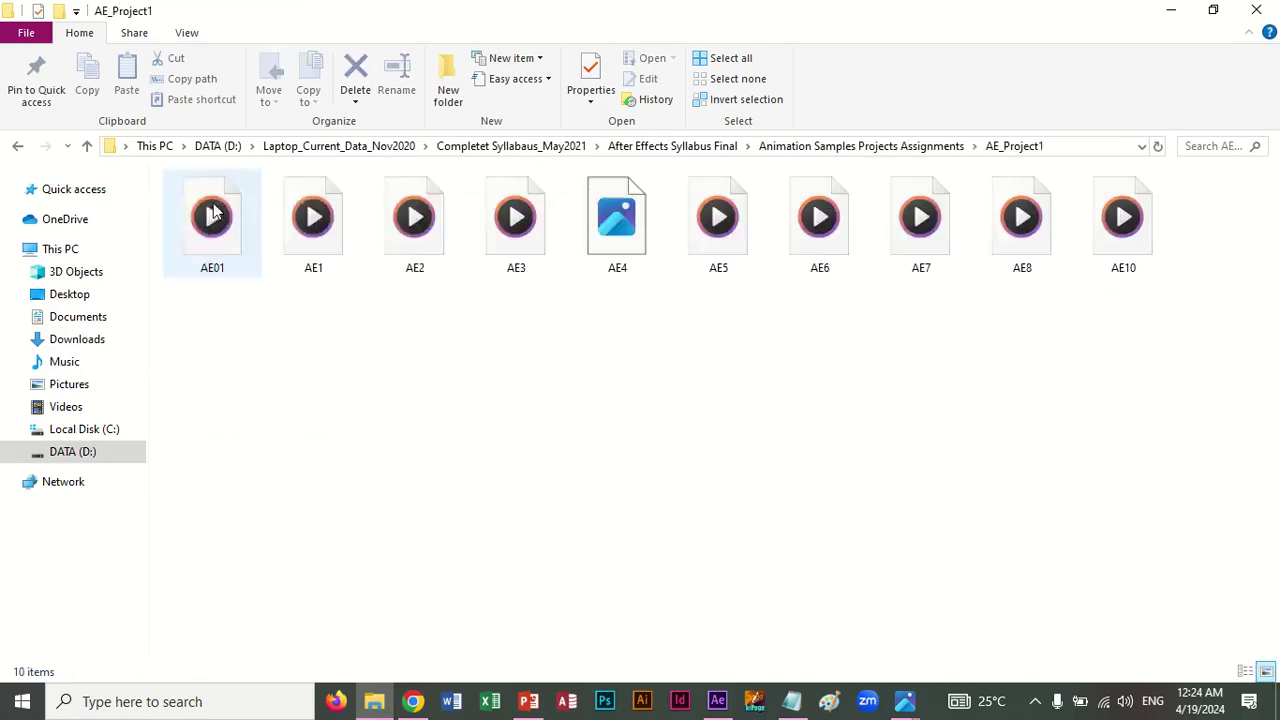
Preview the AE01, AE1 and AE2 sample clips, then return to the parent folder.
double_click(235, 238)
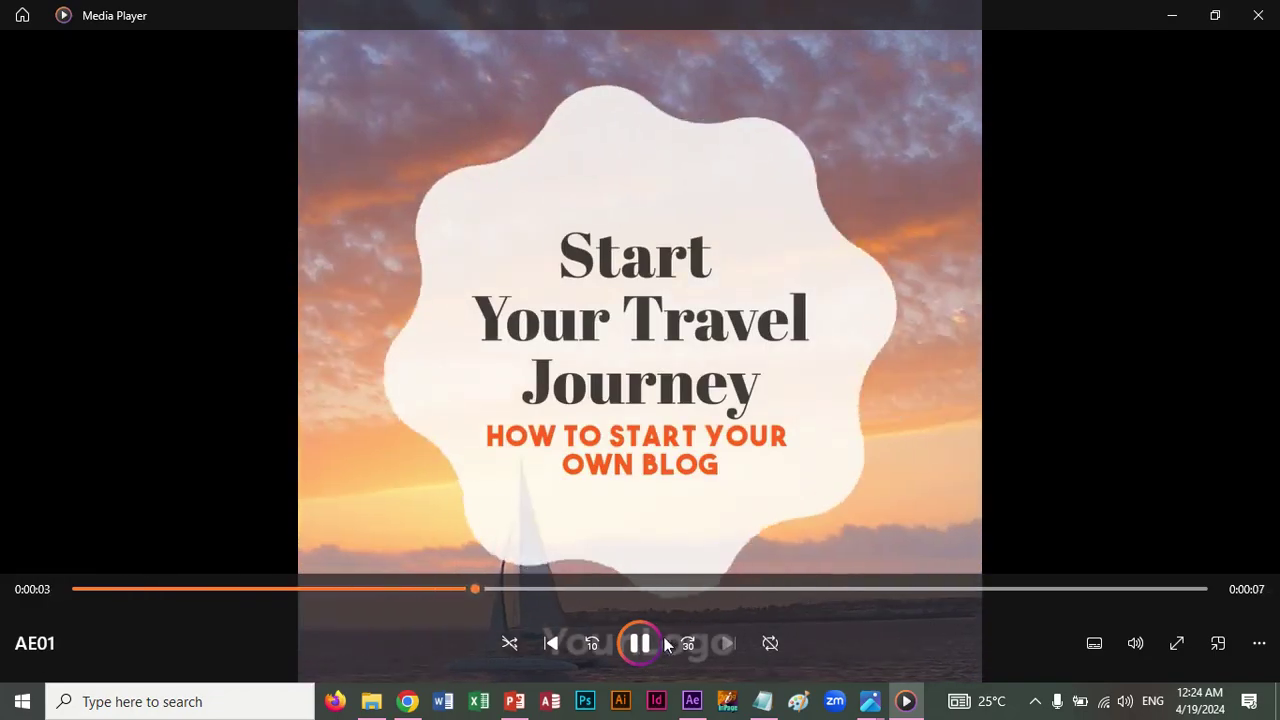
click(1258, 15)
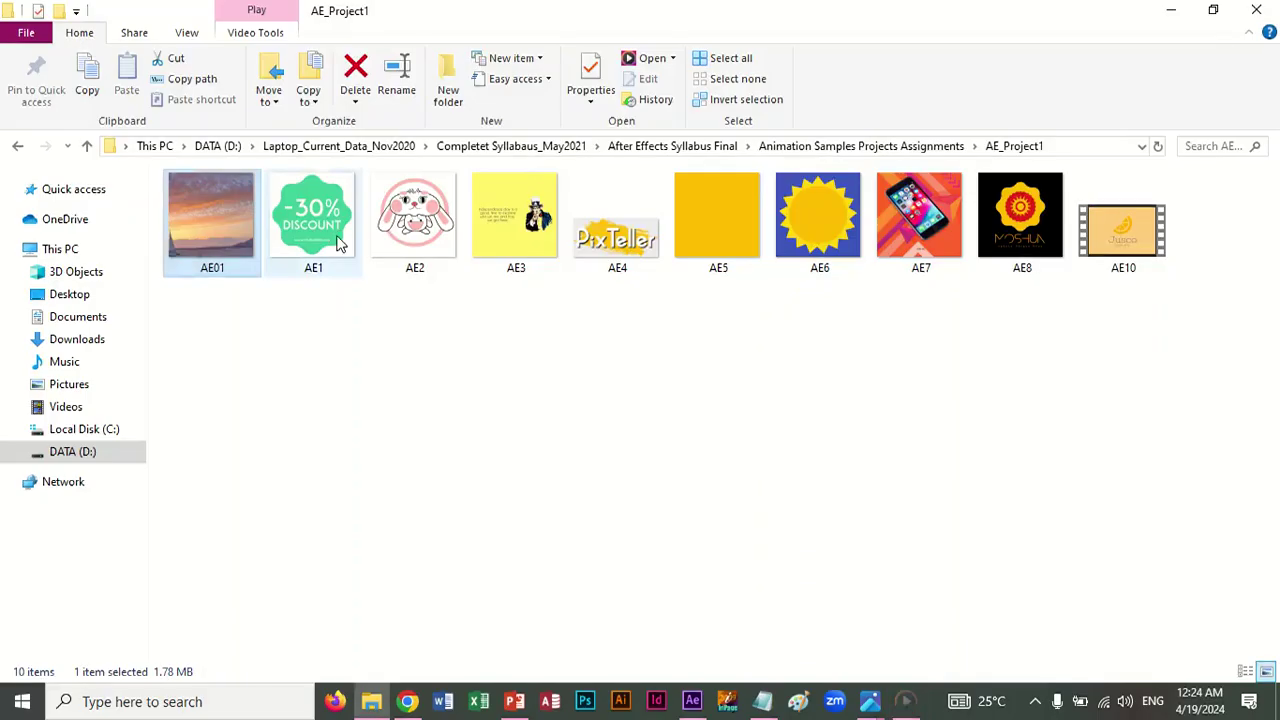
key(Right)
key(Return)
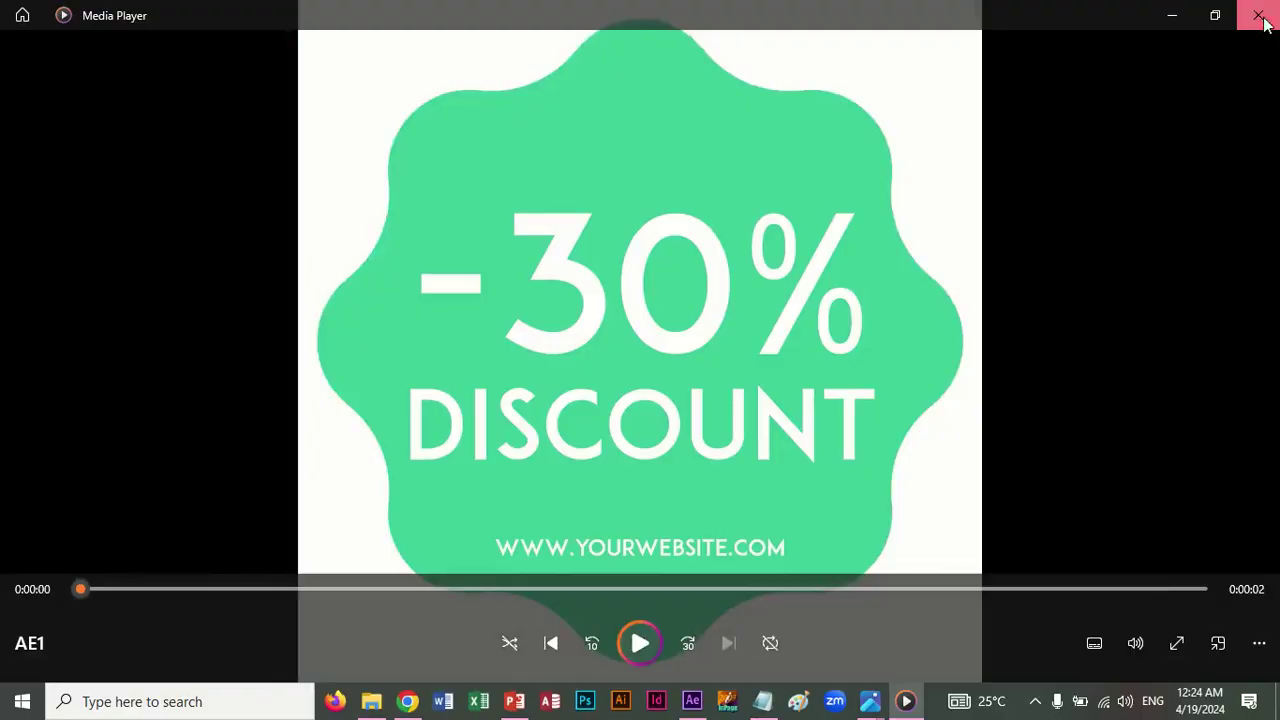
click(1258, 12)
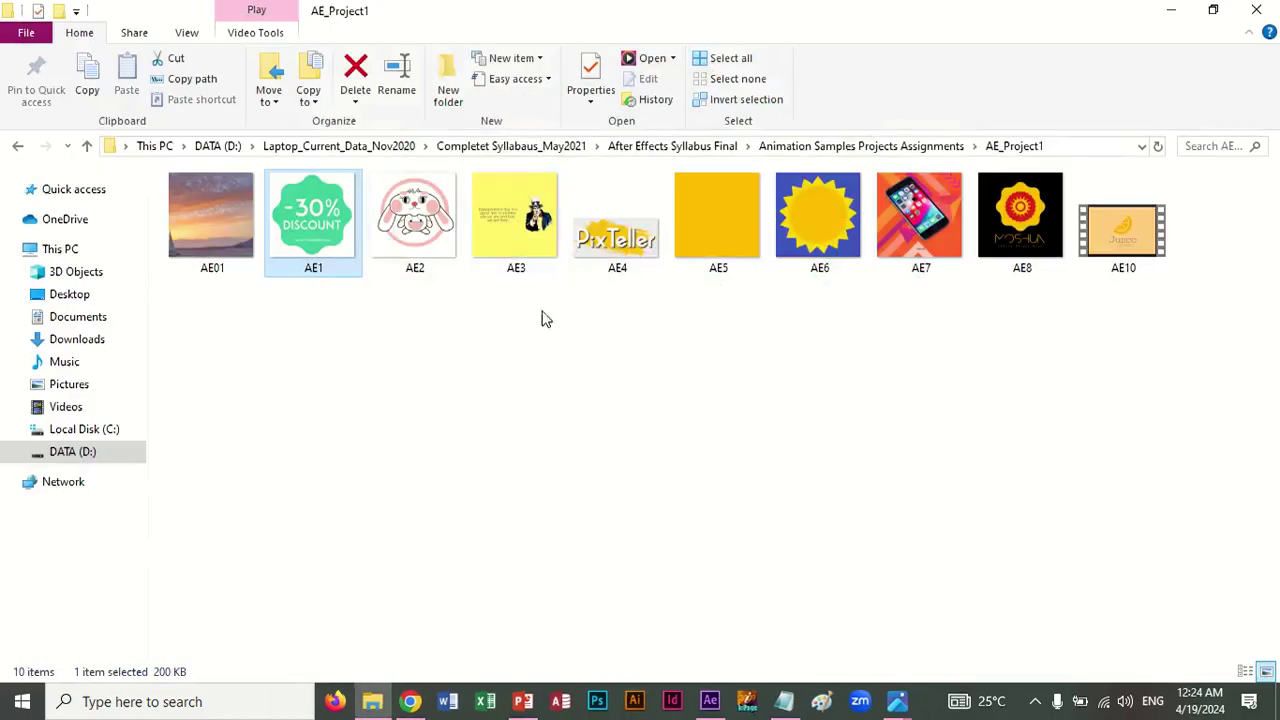
click(398, 230)
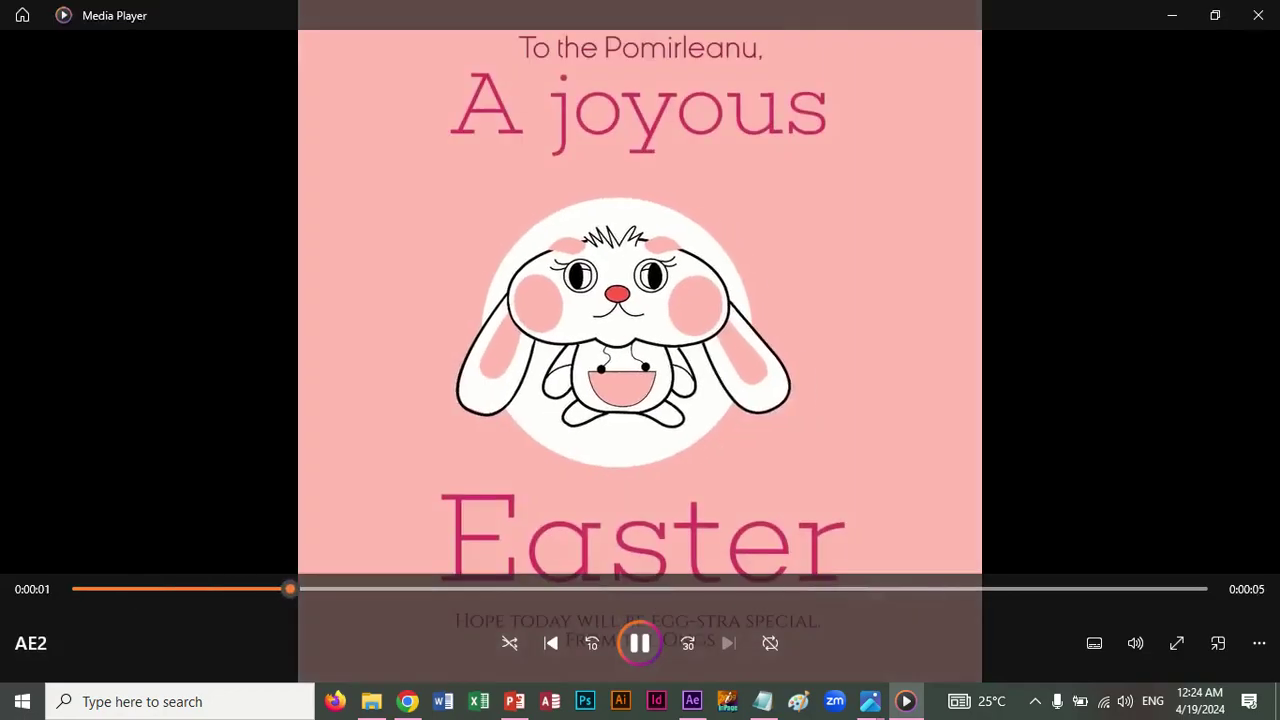
click(1258, 15)
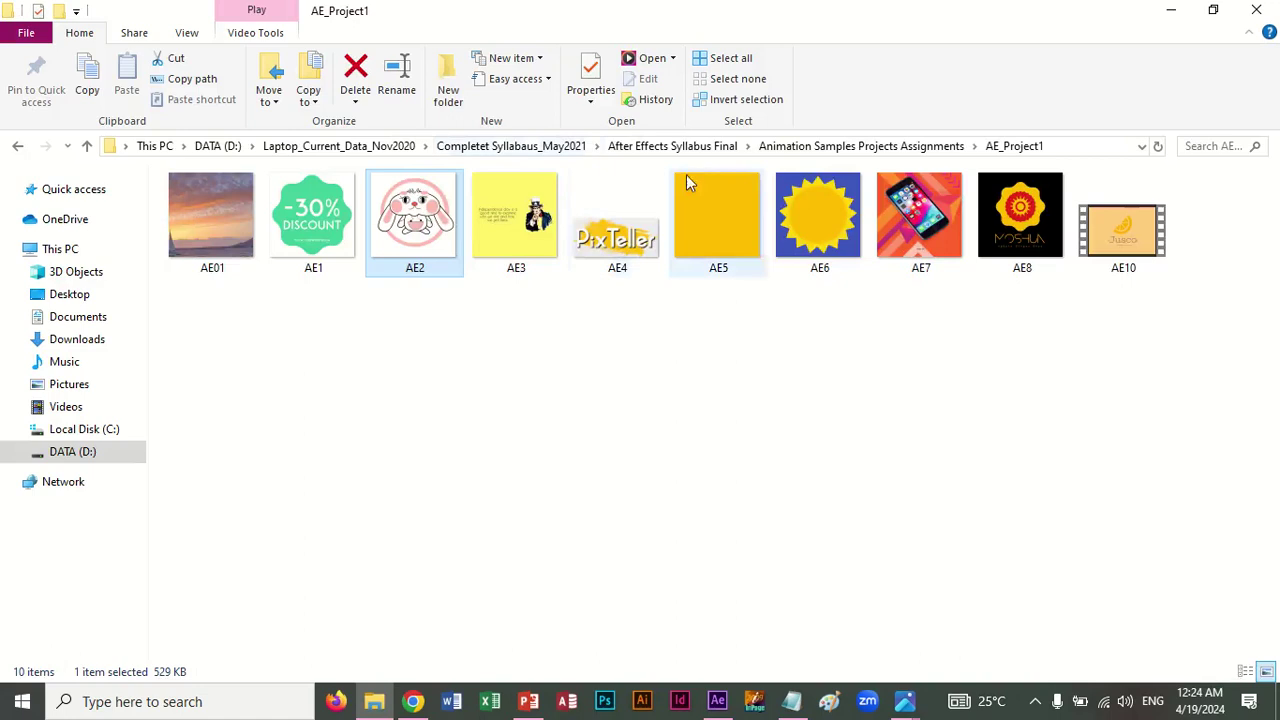
click(884, 150)
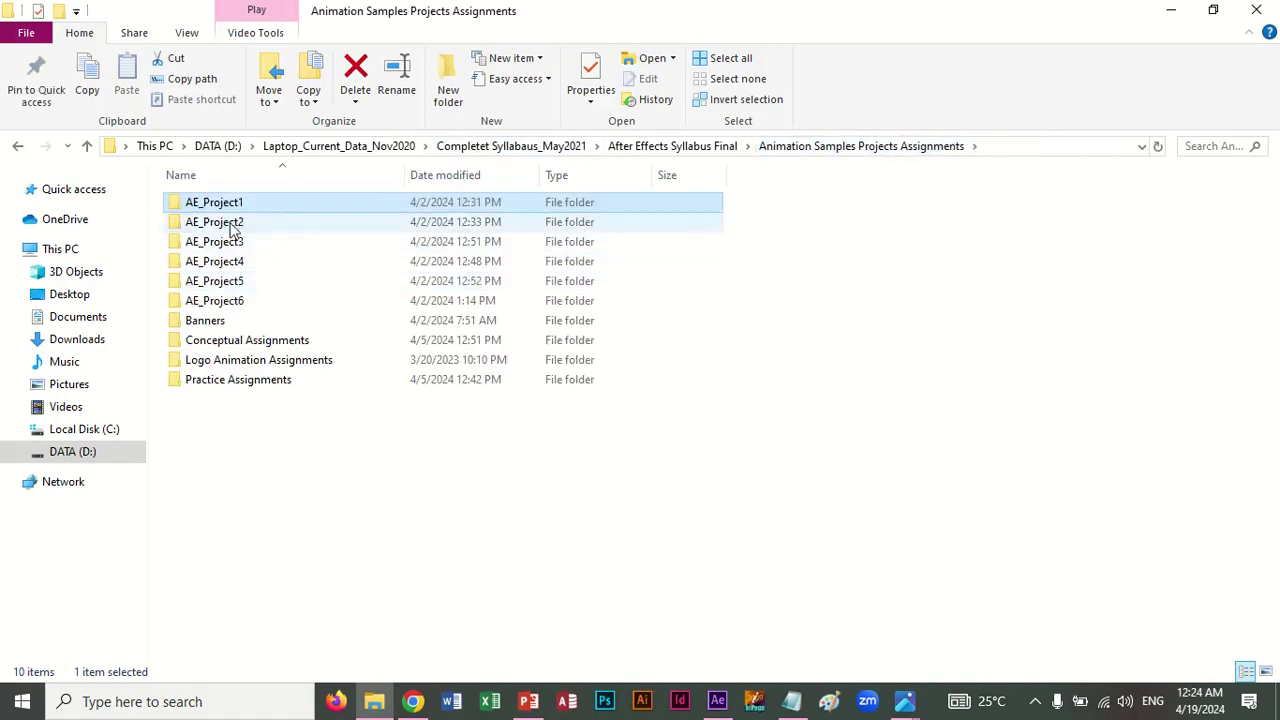
Open AE_Project2 and preview the AE10 and AE11 clips.
double_click(234, 220)
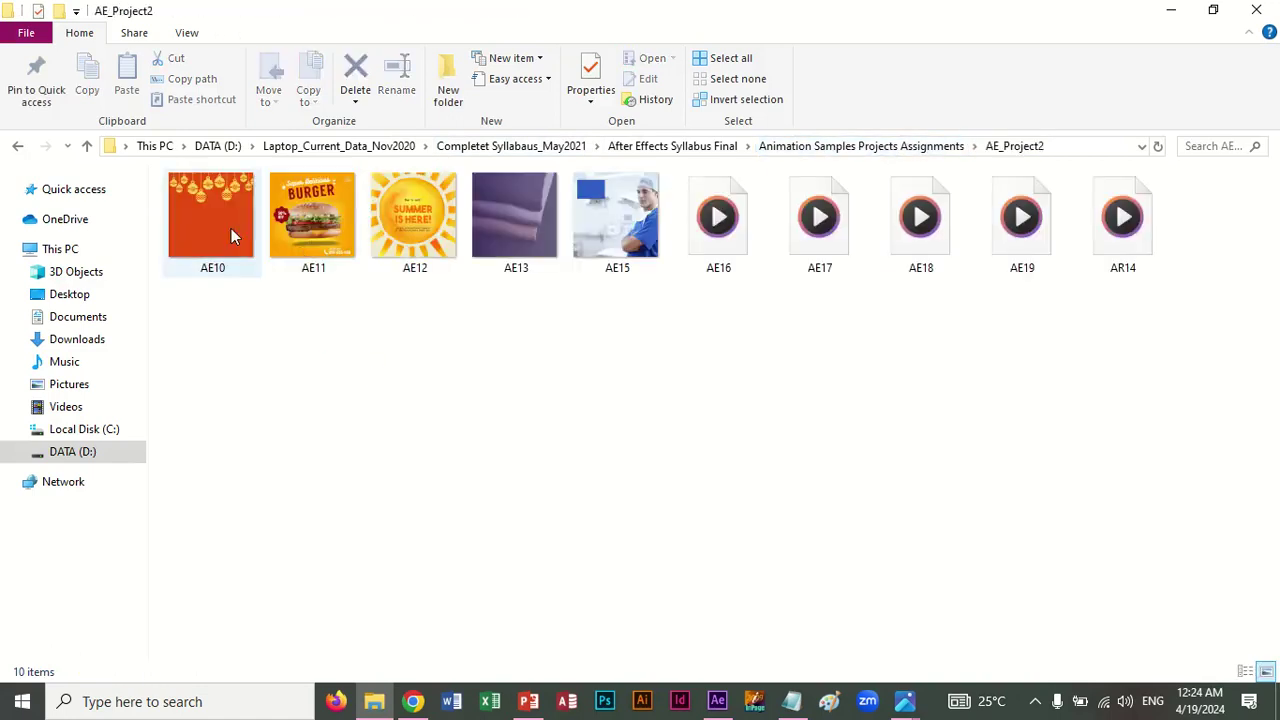
double_click(231, 232)
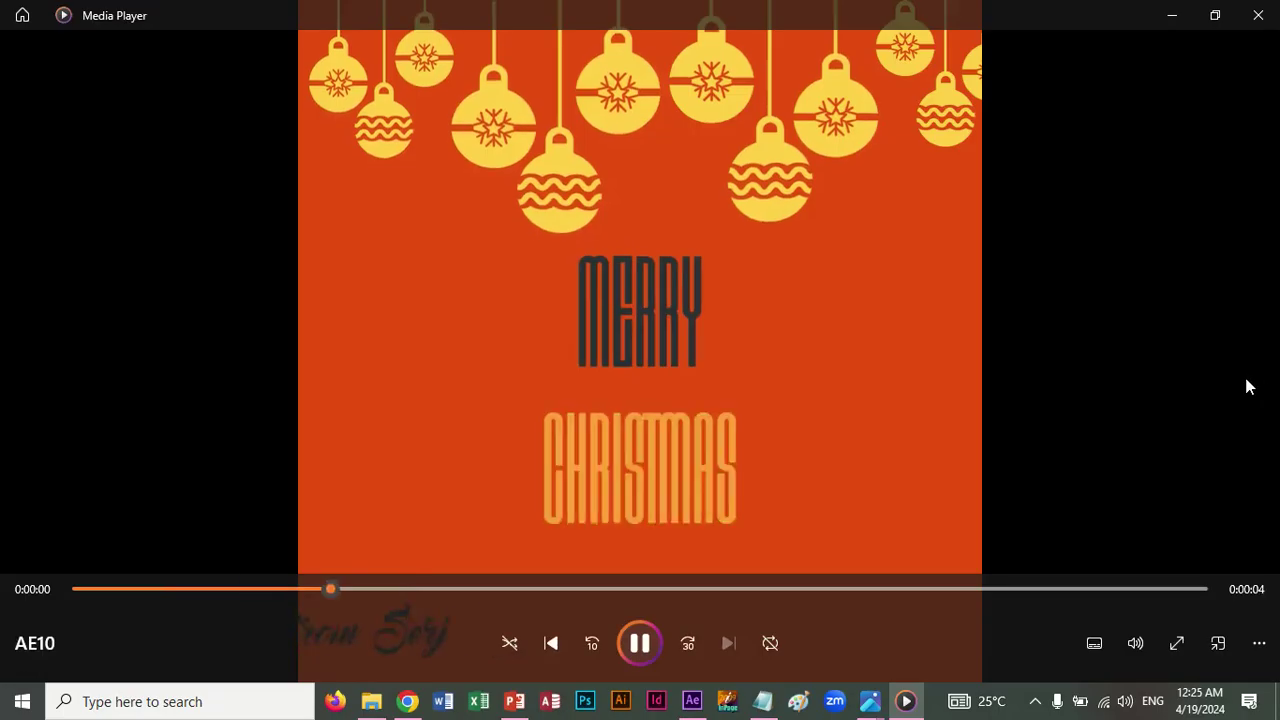
click(1259, 15)
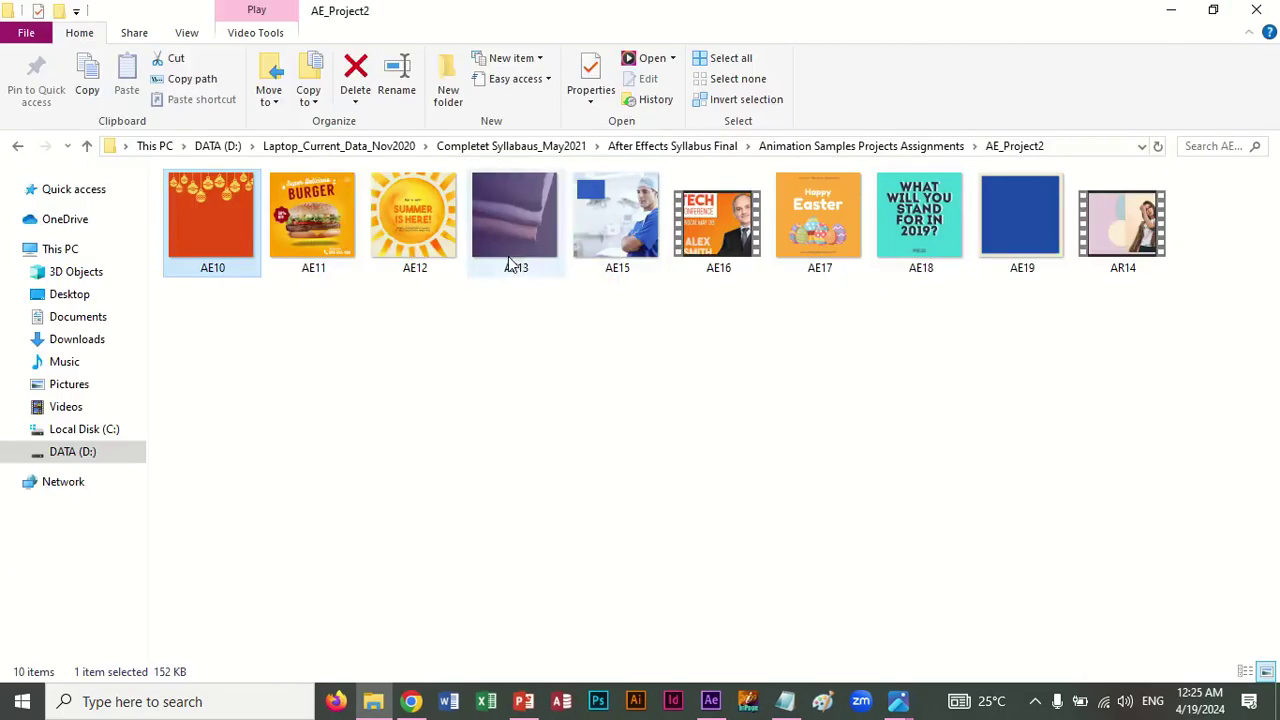
click(323, 234)
double_click(323, 230)
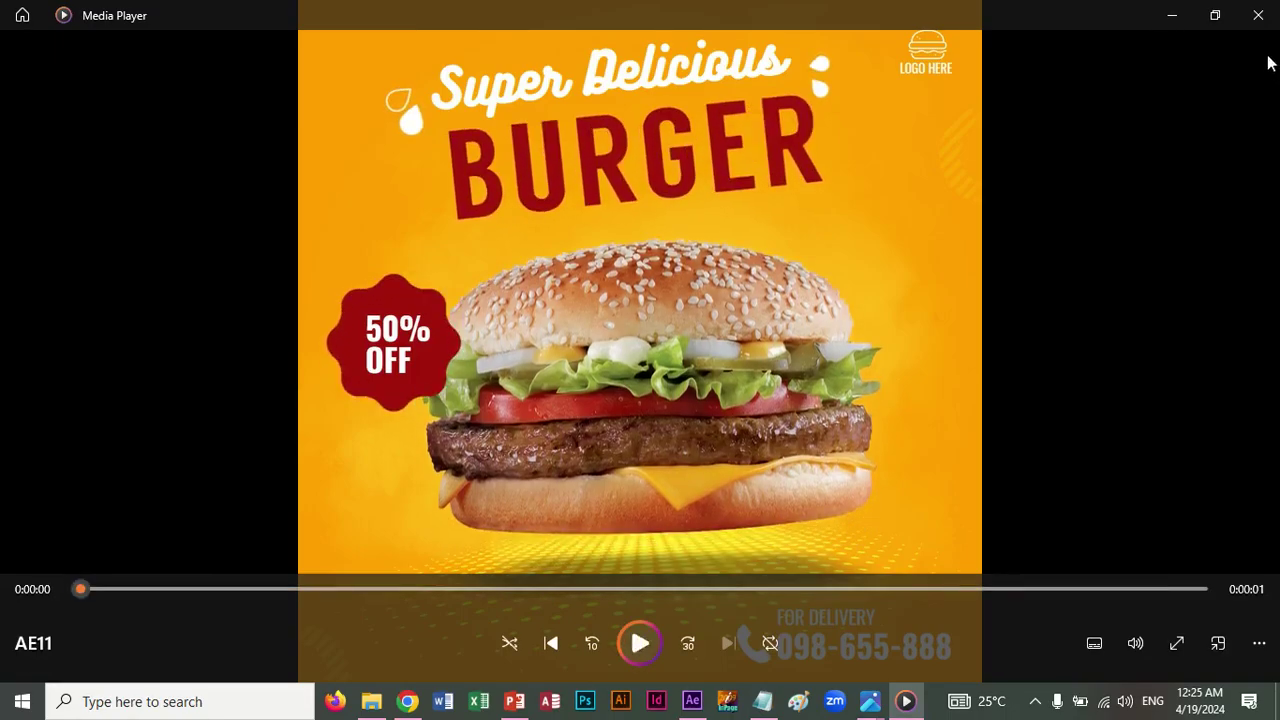
click(1258, 16)
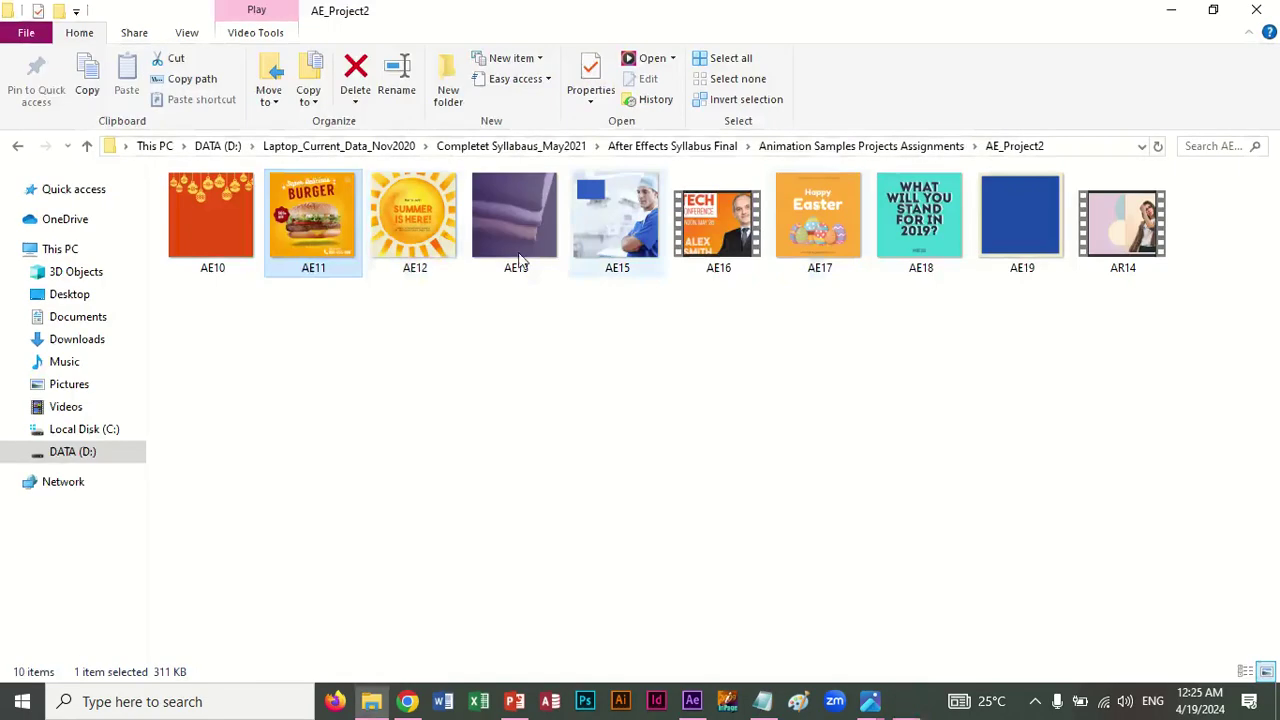
Preview the AE12, AE16 and AE17 clips, then go back to Animation Samples Projects Assignments.
double_click(428, 256)
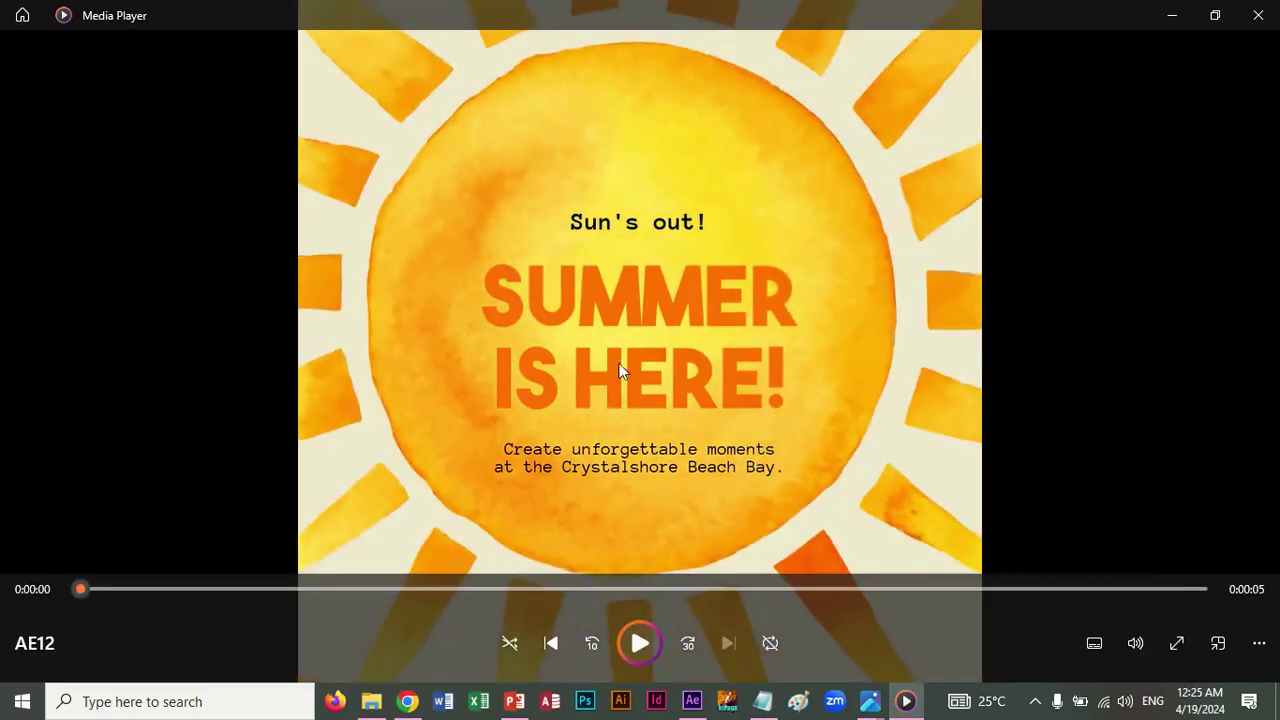
click(1266, 10)
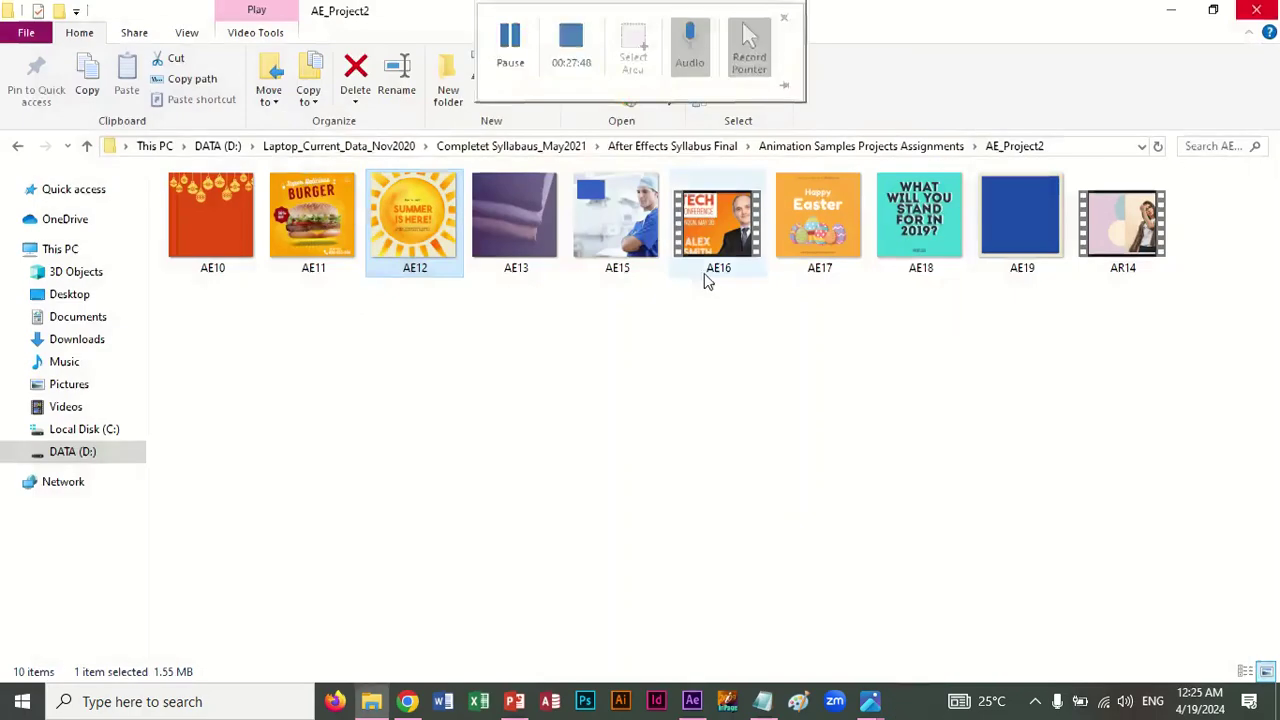
double_click(740, 255)
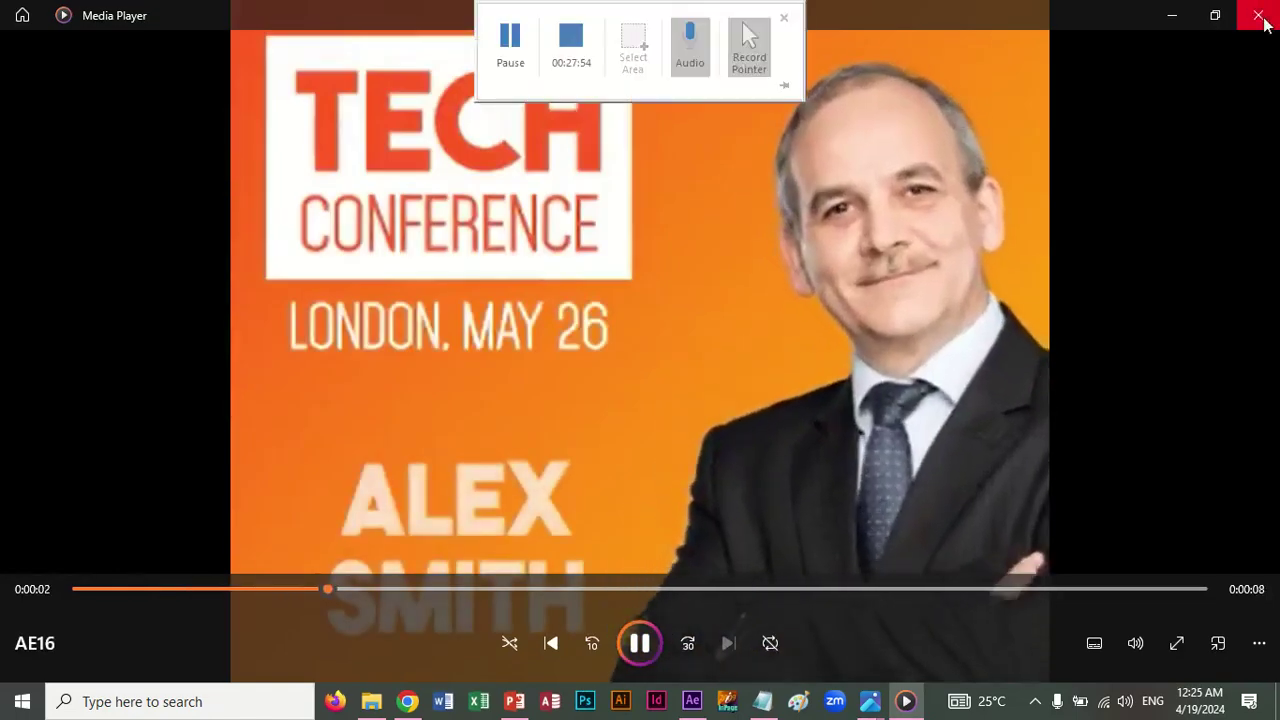
click(1258, 15)
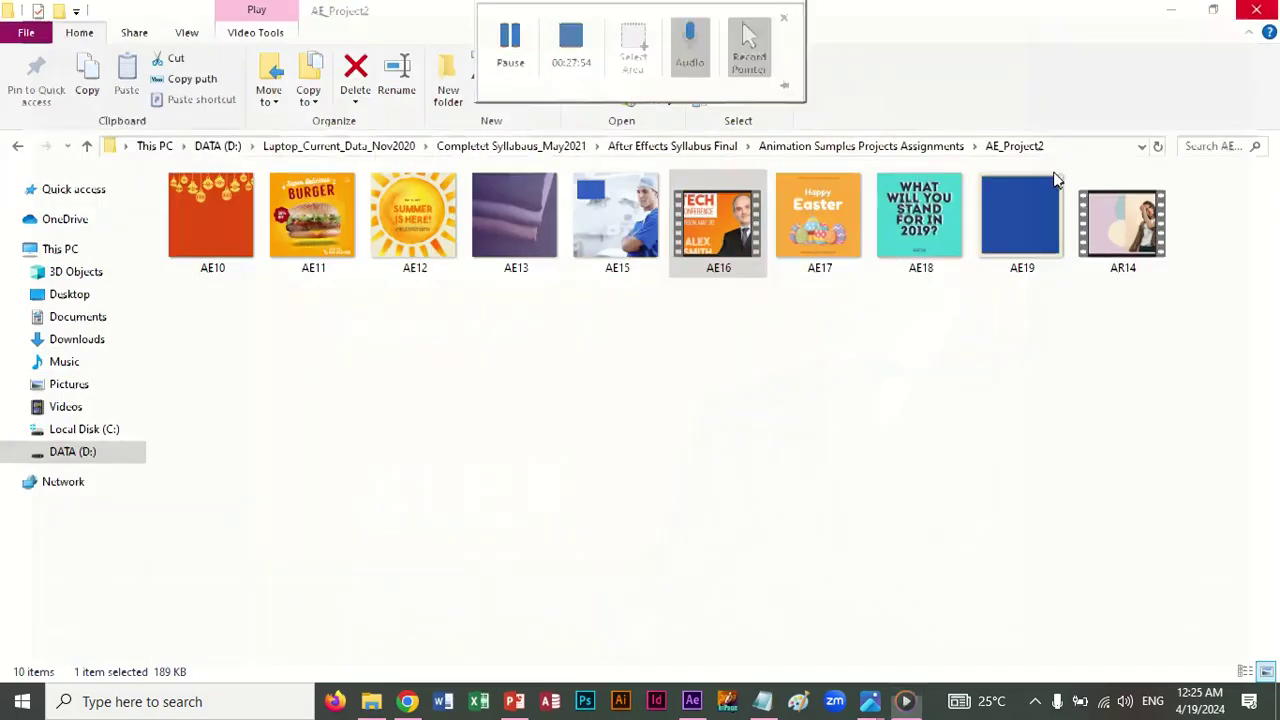
double_click(843, 255)
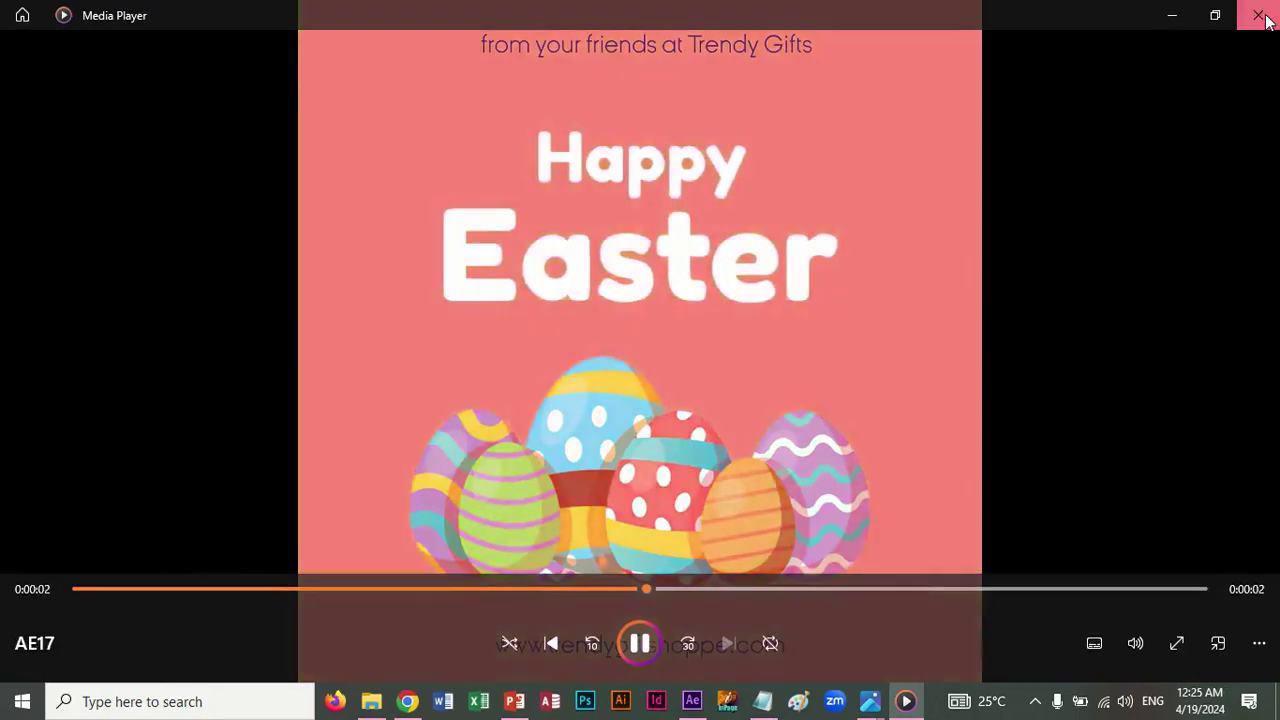
click(1258, 15)
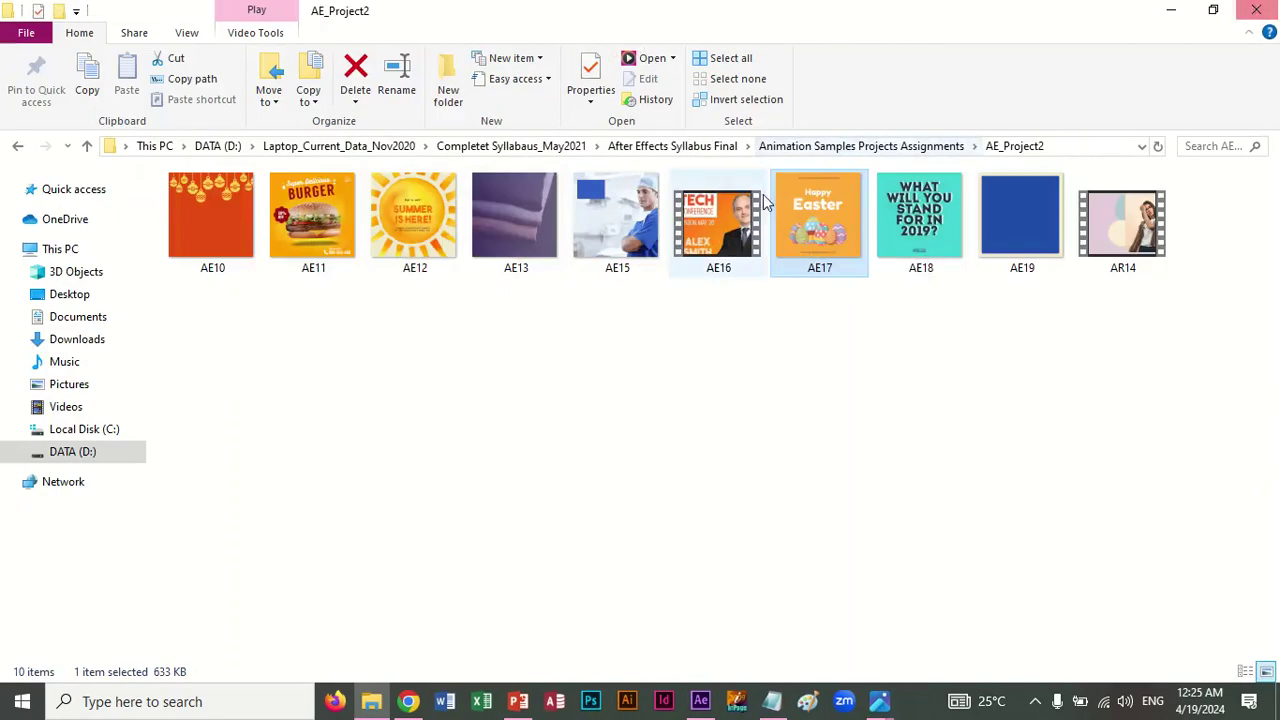
click(875, 147)
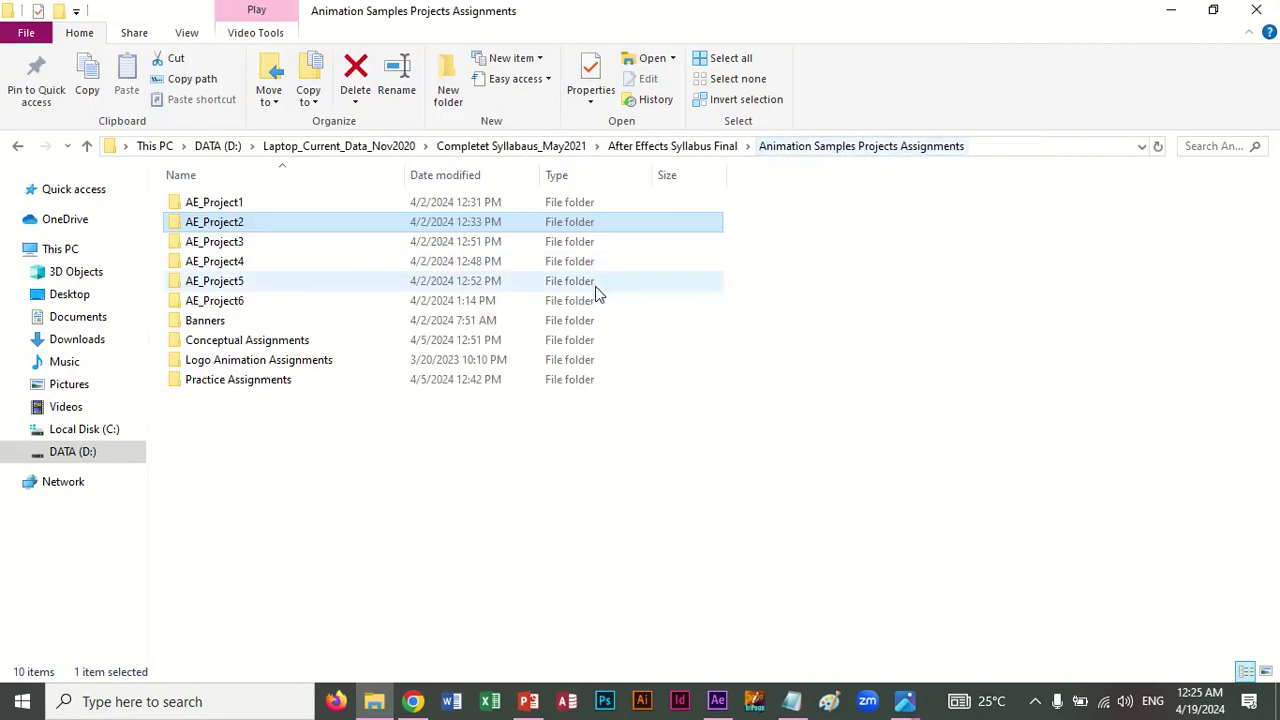
Go to Banners > Sound Banners and play the AES3 banner clip.
double_click(203, 322)
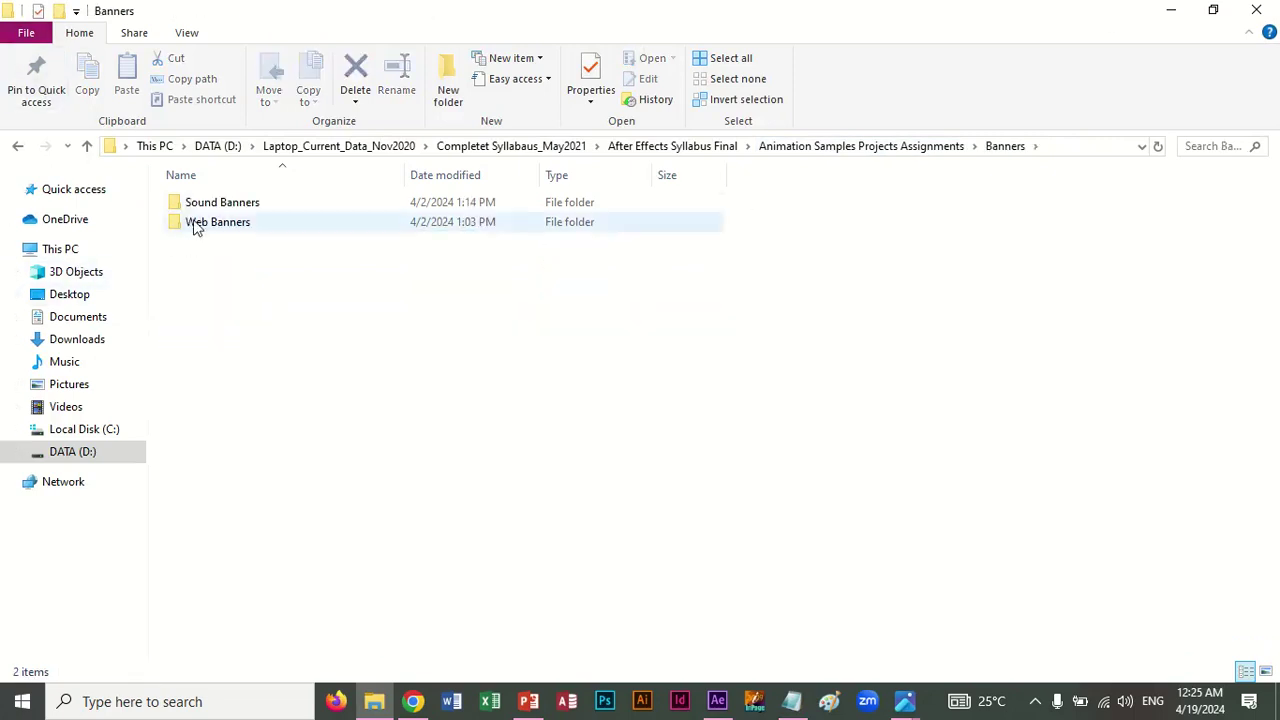
double_click(209, 204)
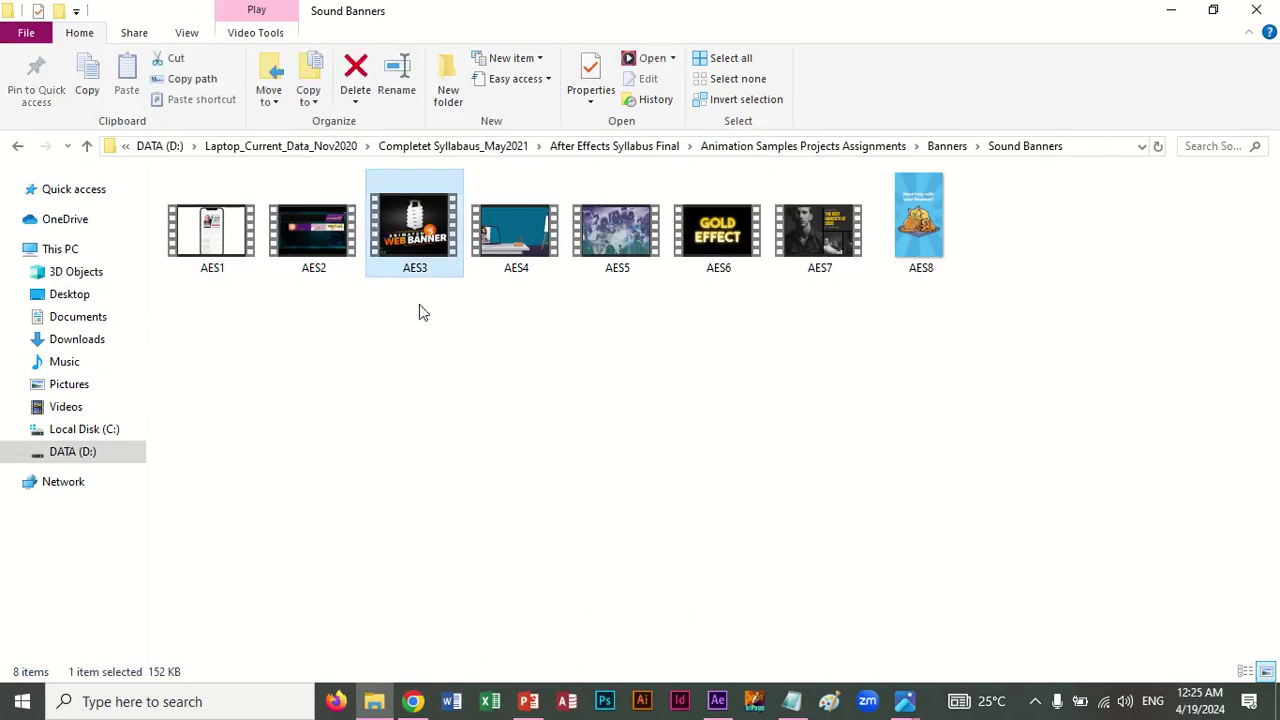
key(Return)
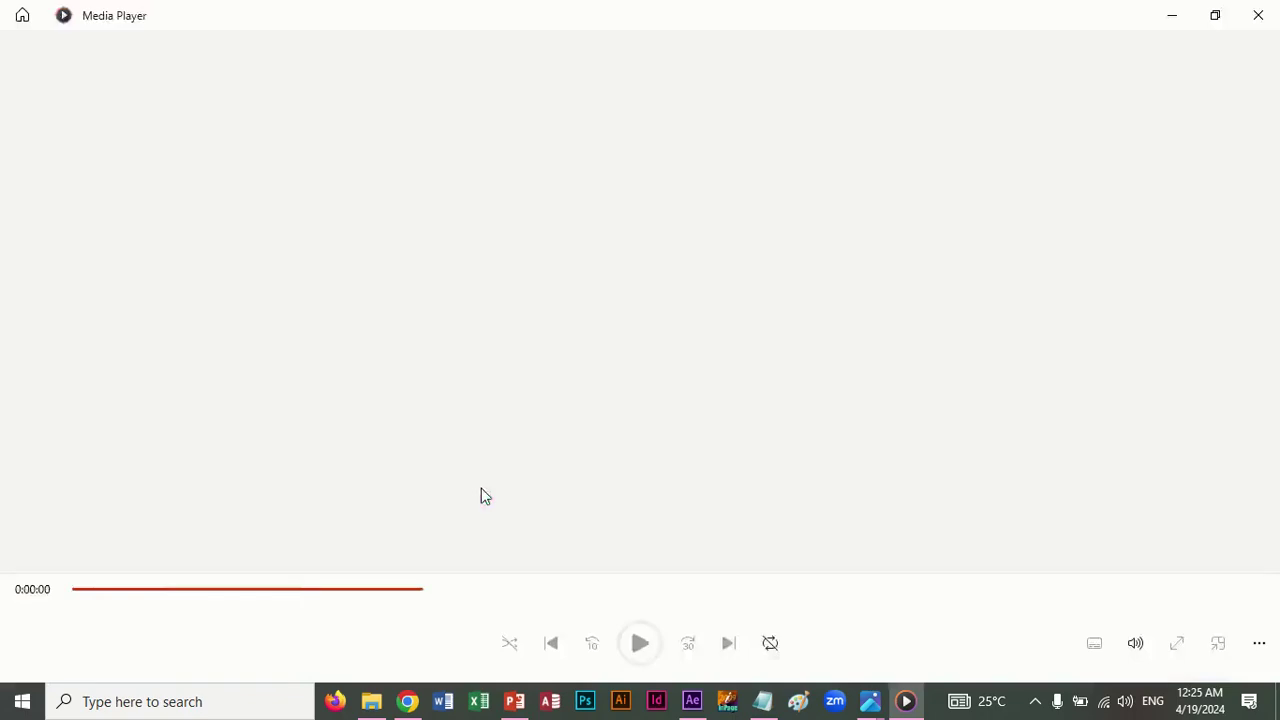
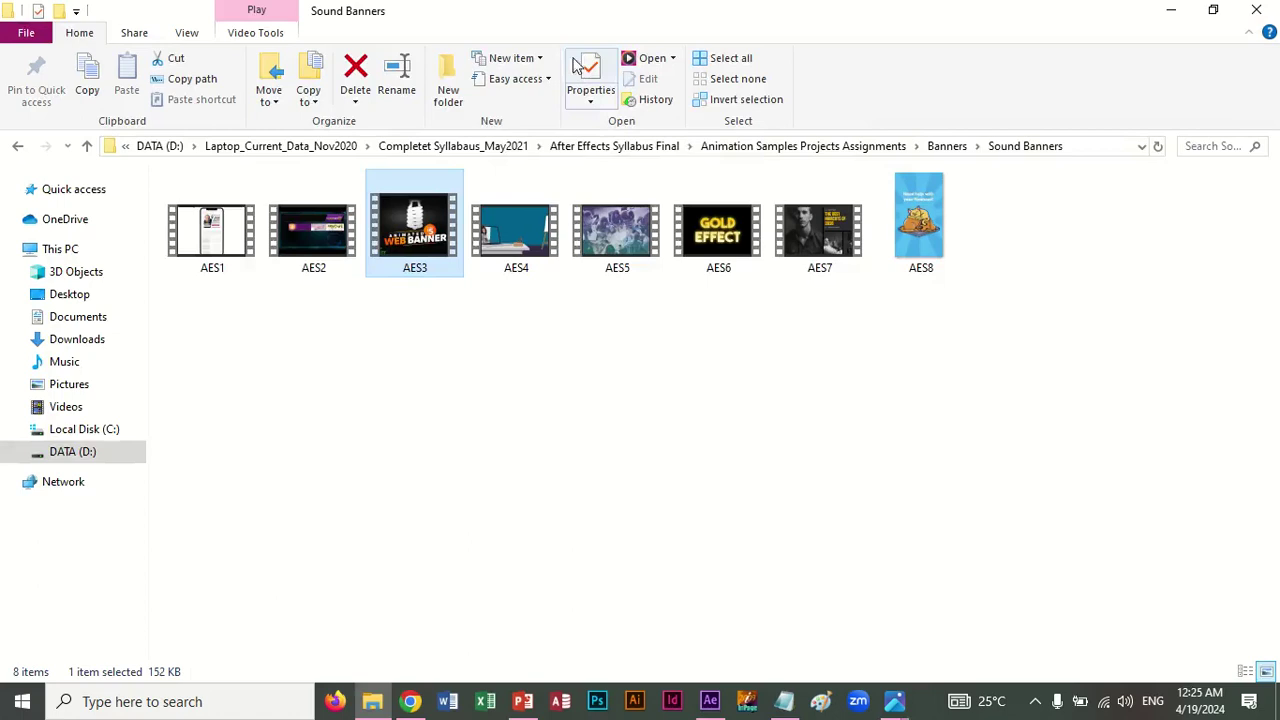
Play the AES4, AES2 and AES8 sound banner videos, skipping ahead through AES2's timeline.
double_click(519, 194)
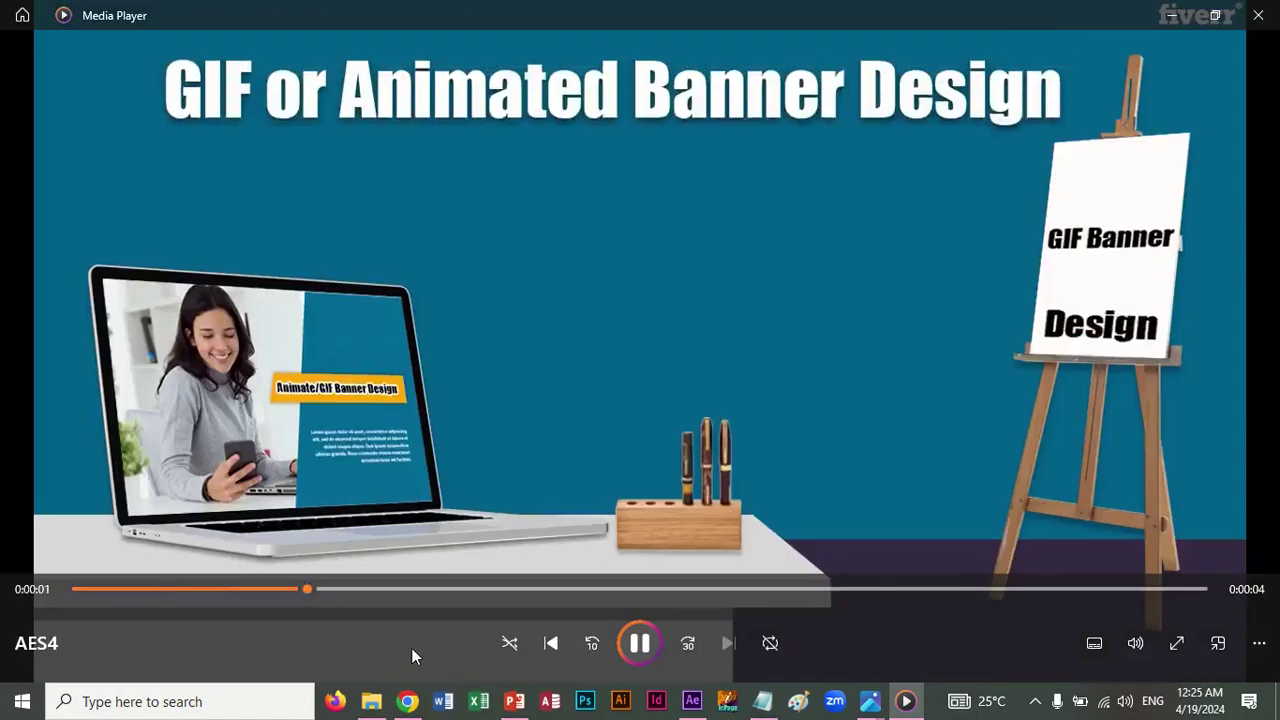
key(alt+F4)
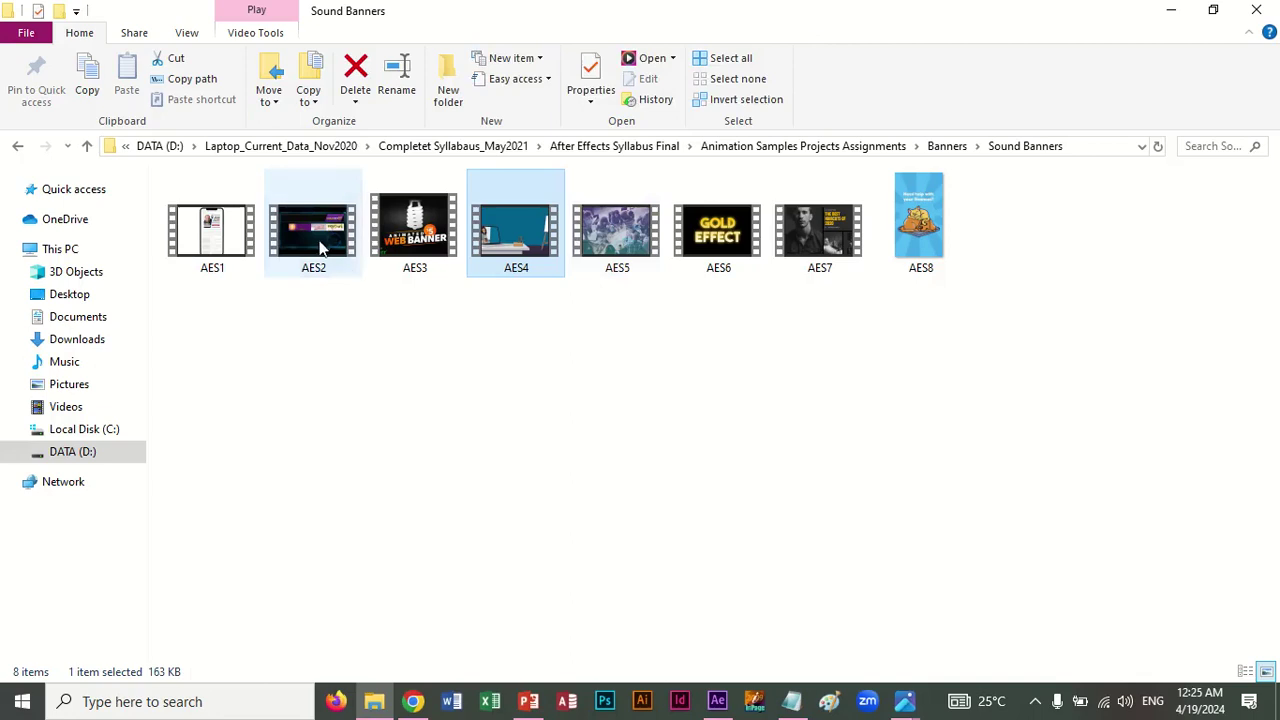
double_click(320, 248)
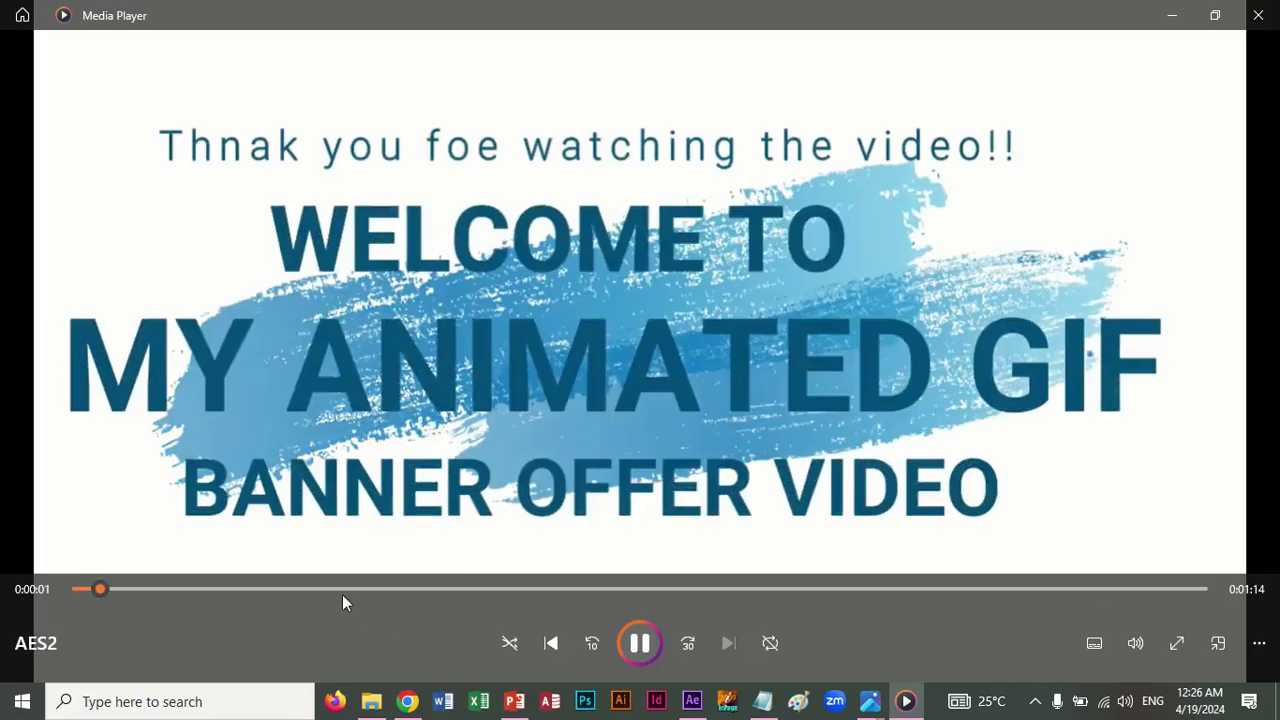
click(314, 587)
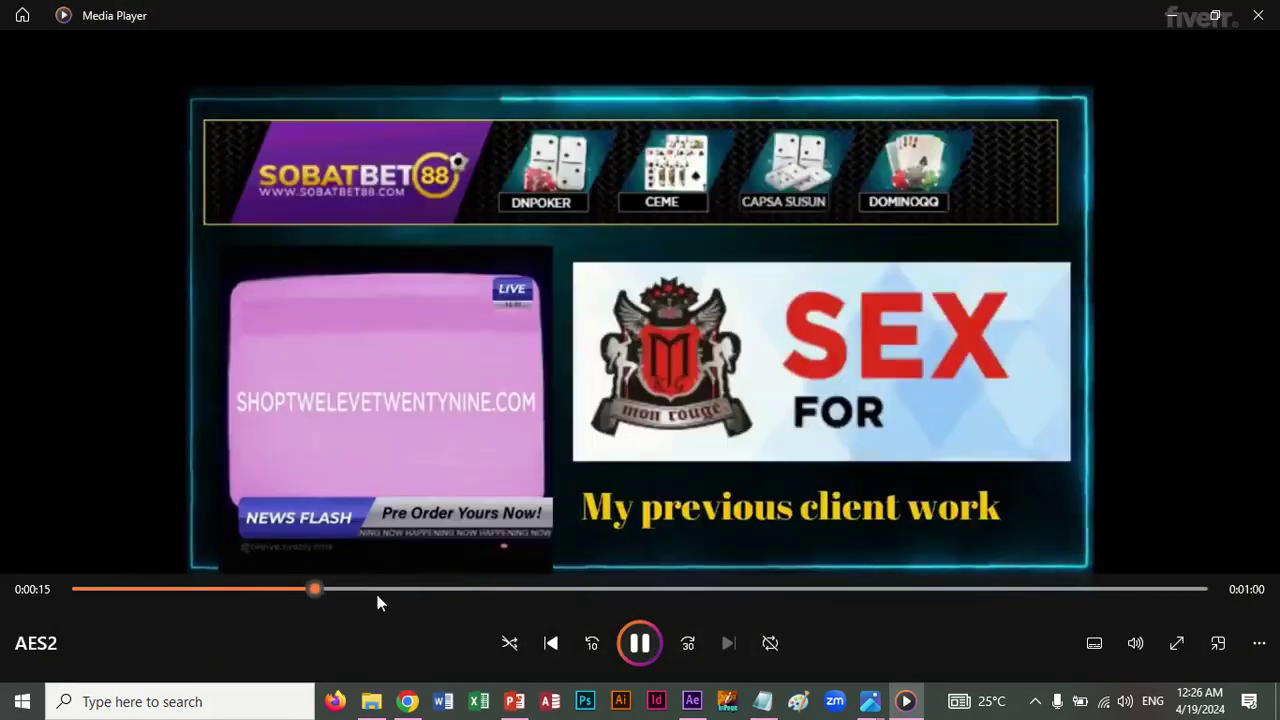
click(469, 589)
click(566, 589)
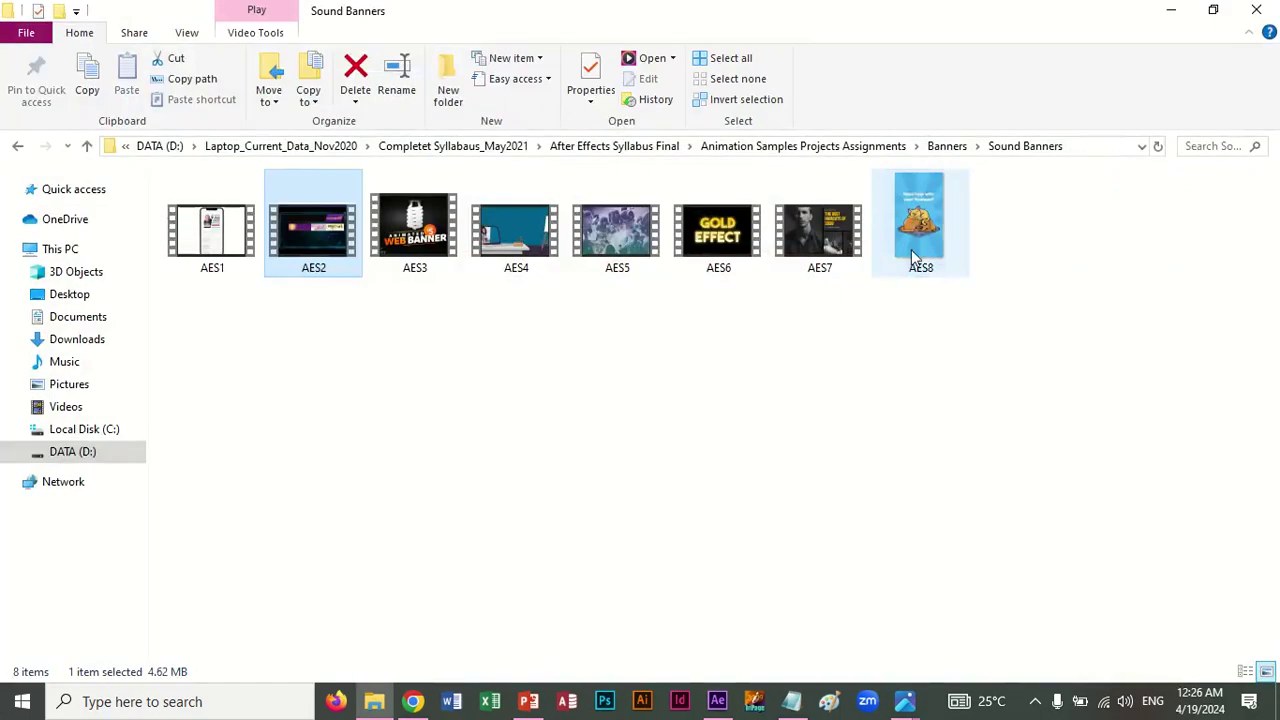
double_click(916, 240)
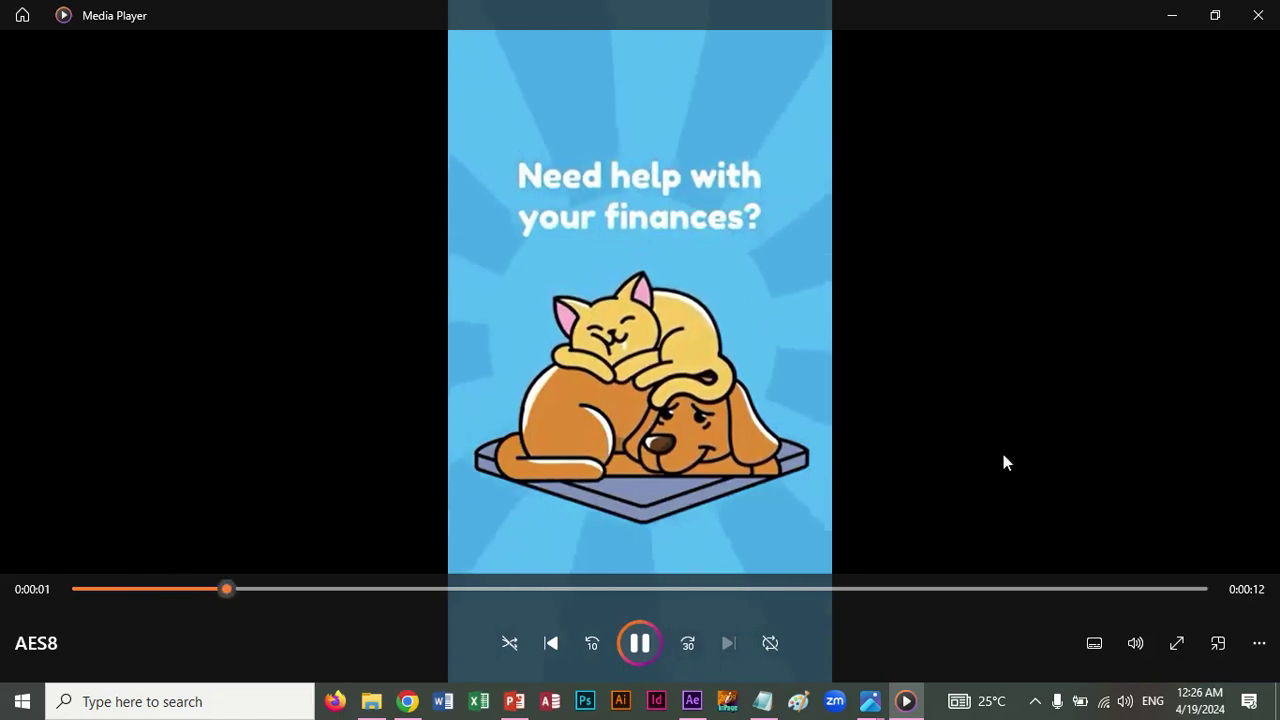
click(1265, 12)
From Banners, open Web Banners and play the AEW1 Easter and AEW3 burger animations.
click(945, 146)
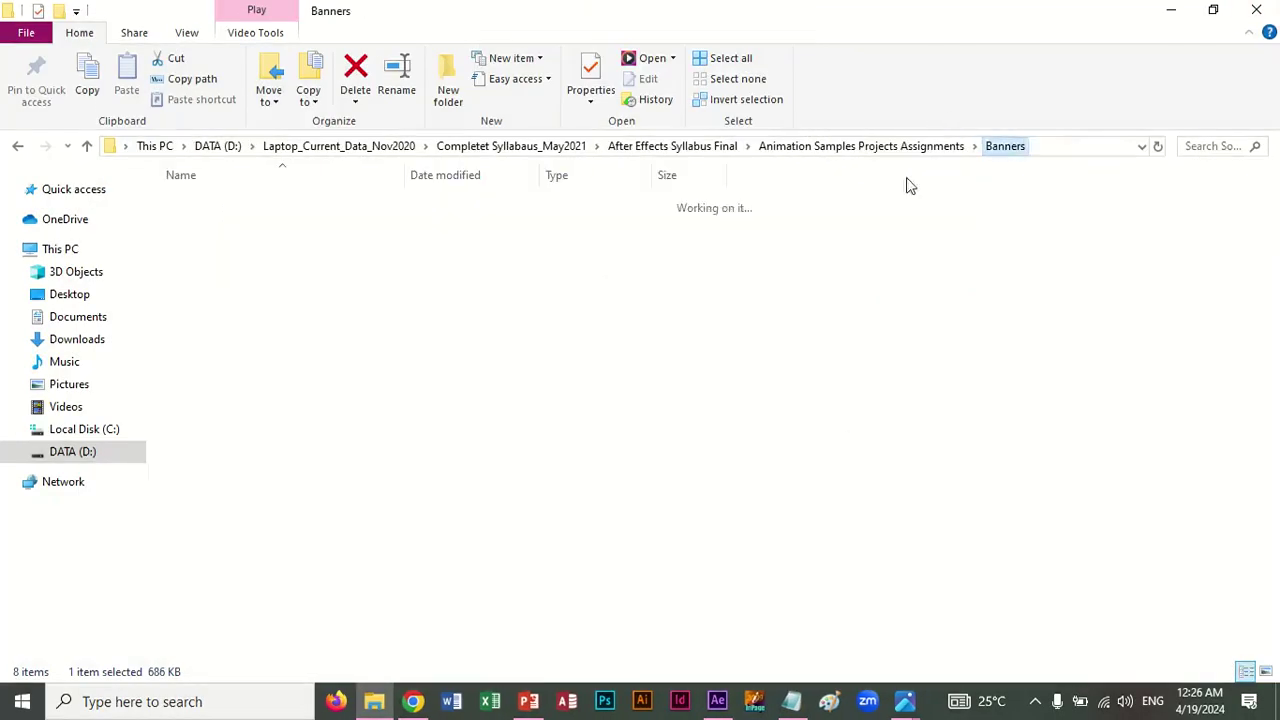
double_click(240, 227)
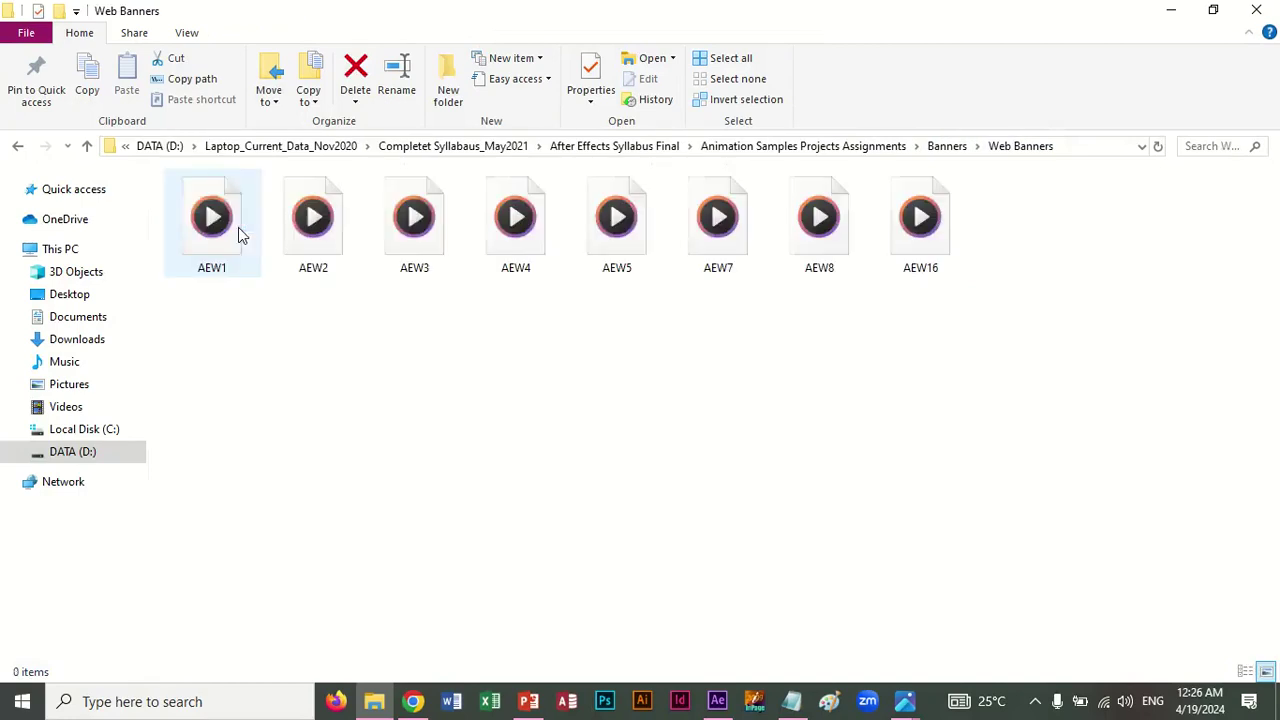
click(228, 262)
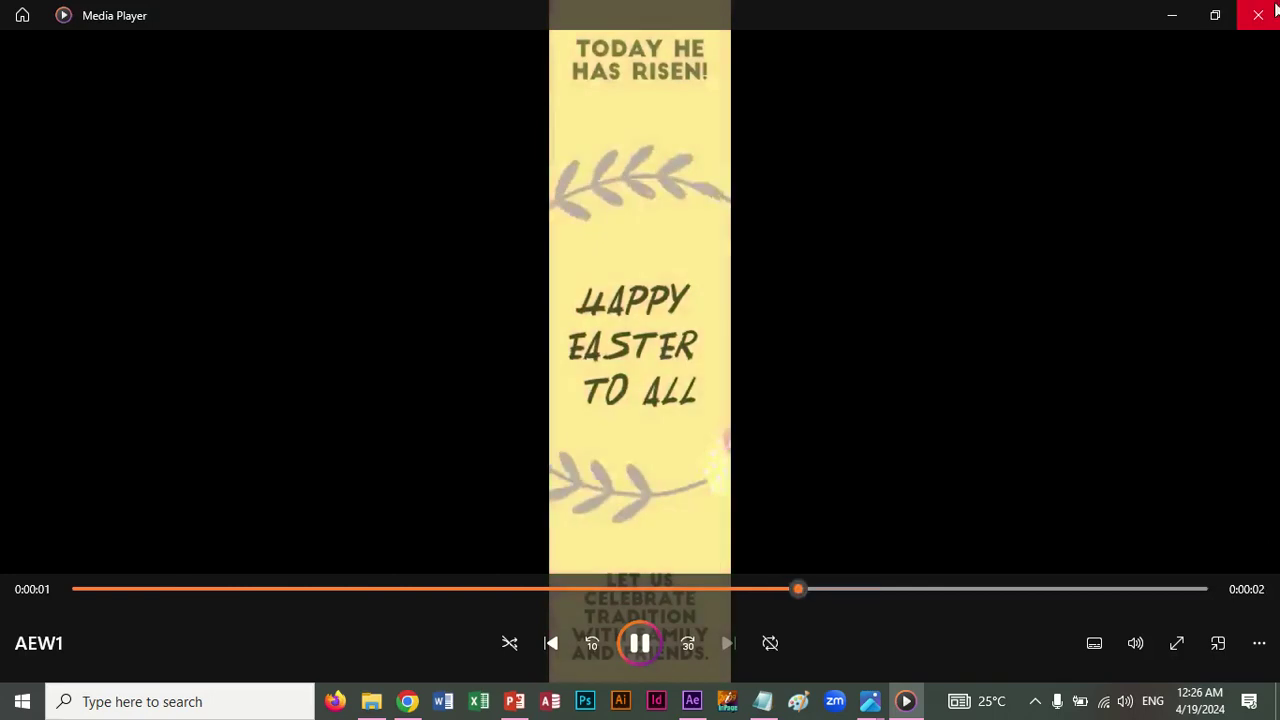
click(1258, 15)
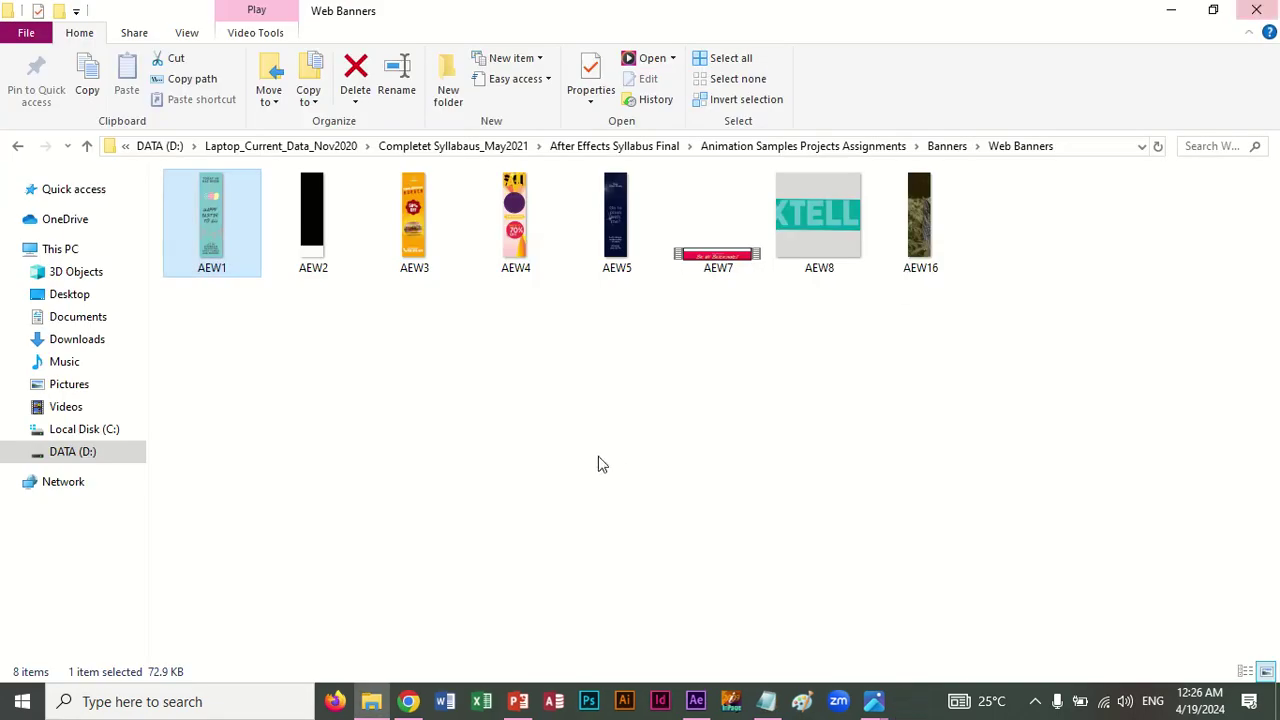
click(402, 258)
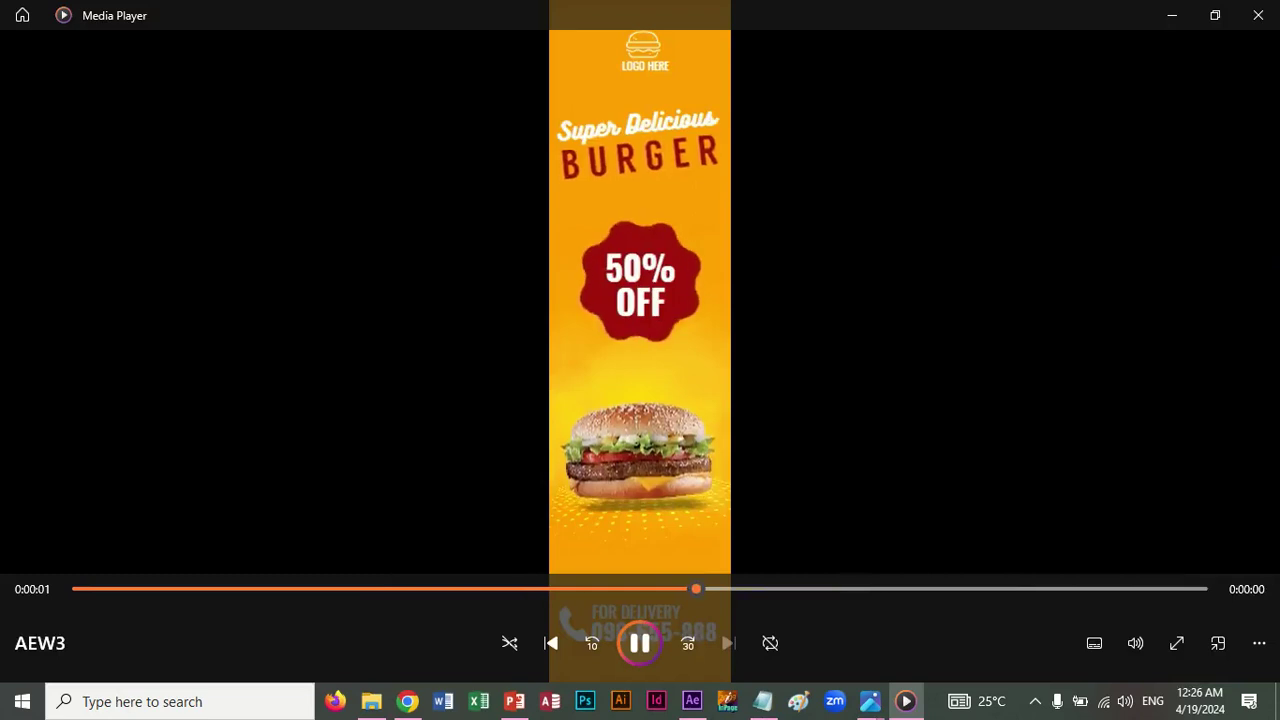
click(1258, 15)
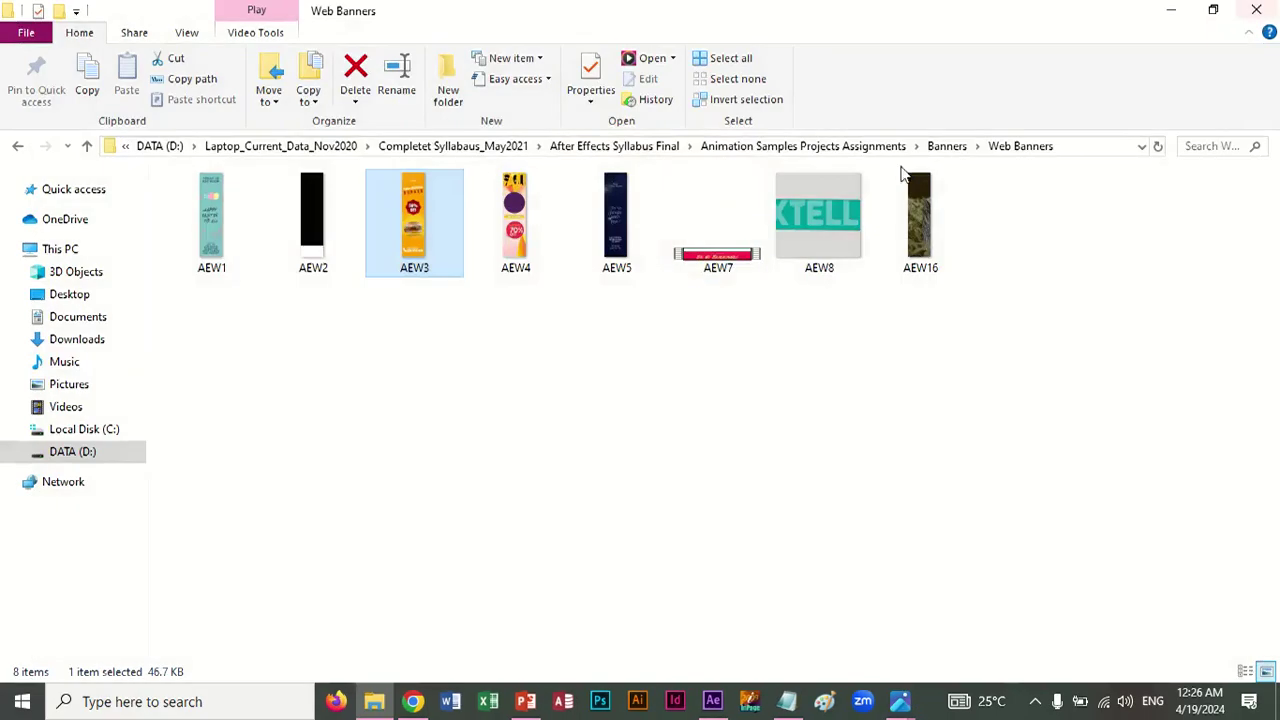
Play the Sale Banner Animation Template video in Conceptual Assignments, then go back up a folder.
click(852, 147)
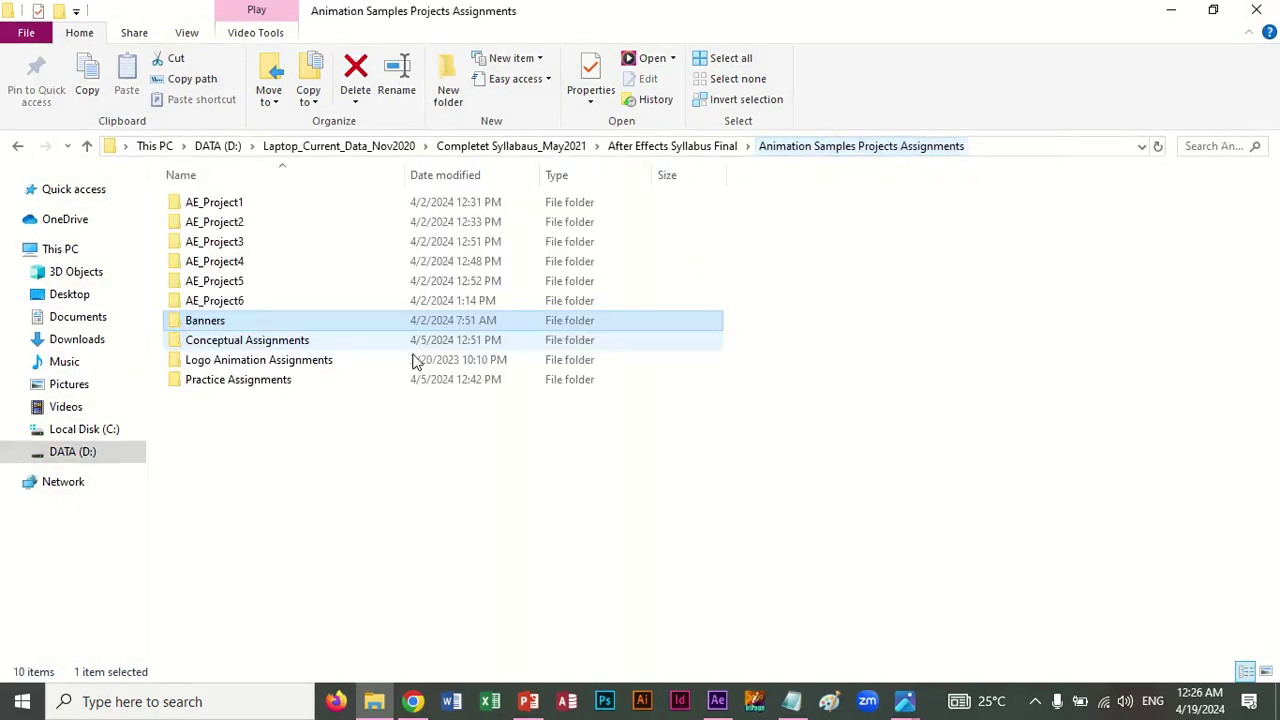
double_click(264, 345)
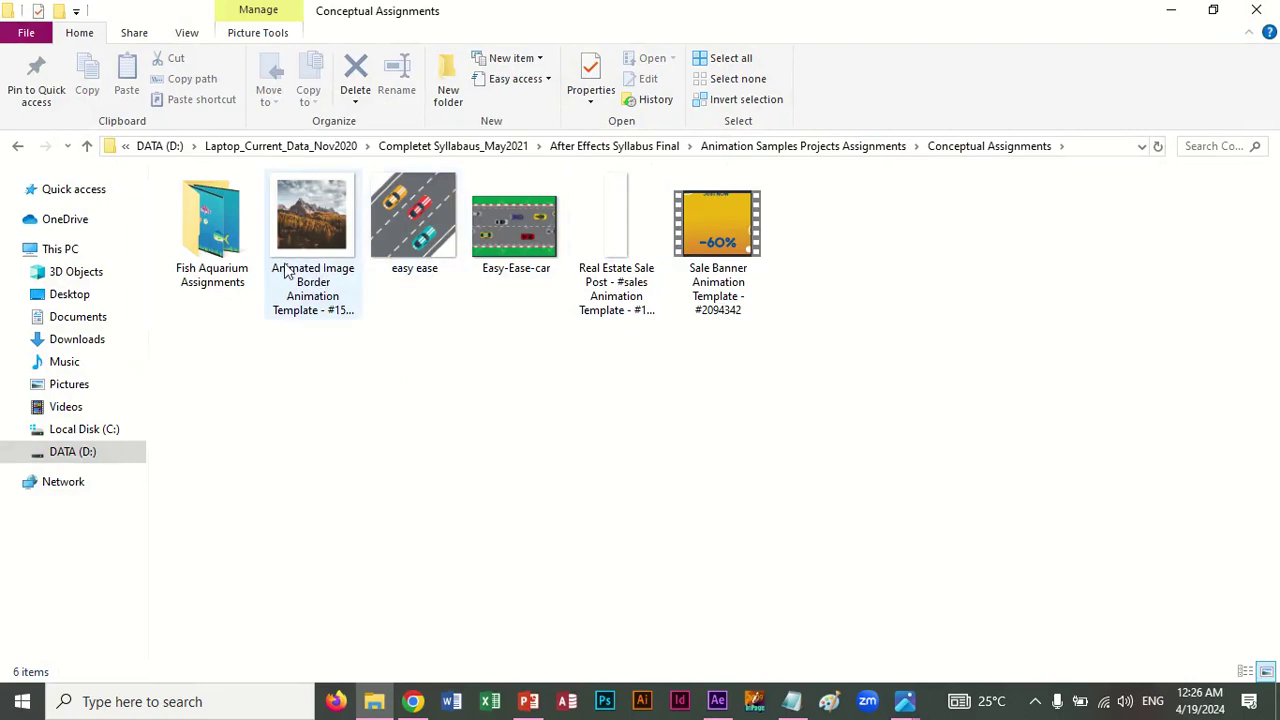
double_click(702, 278)
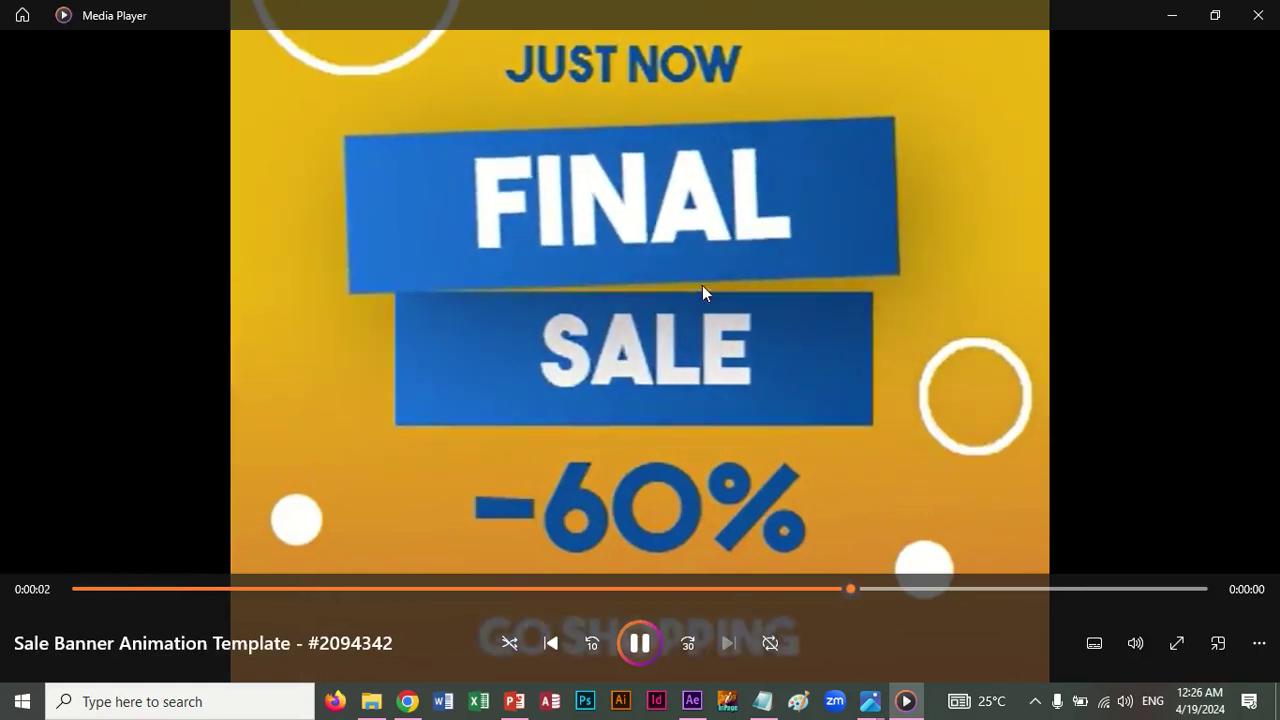
click(1277, 15)
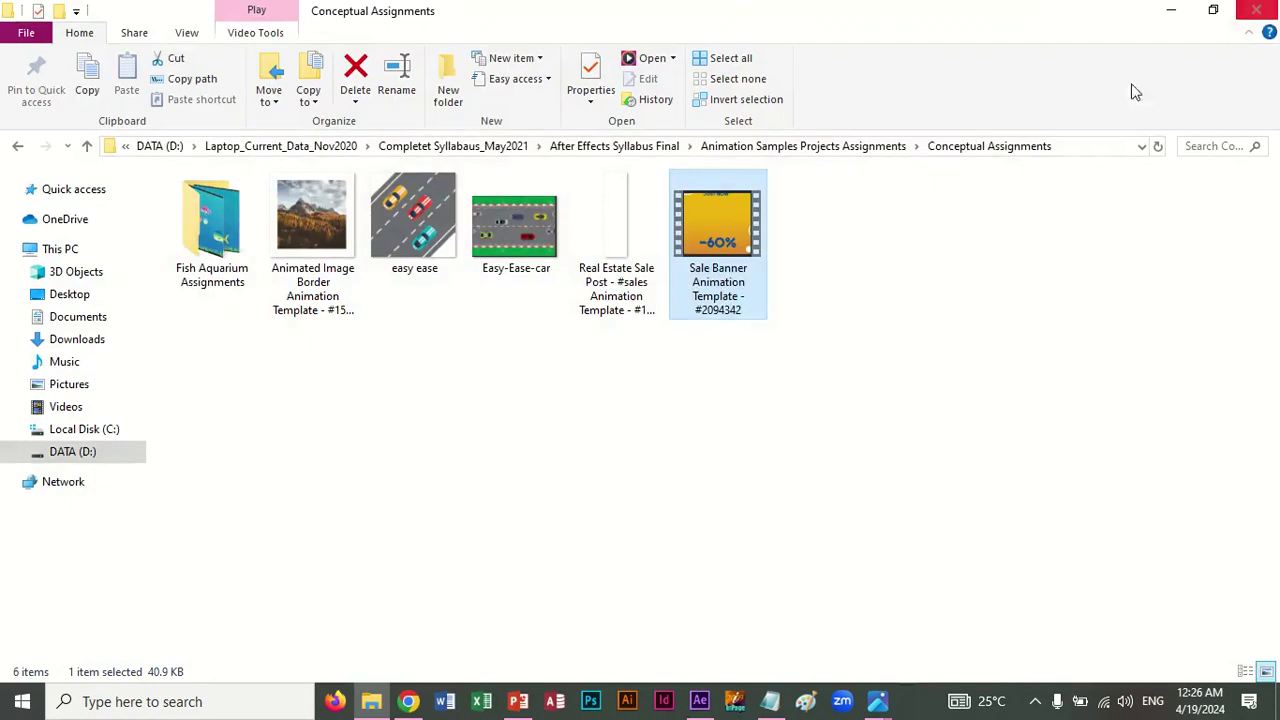
click(877, 152)
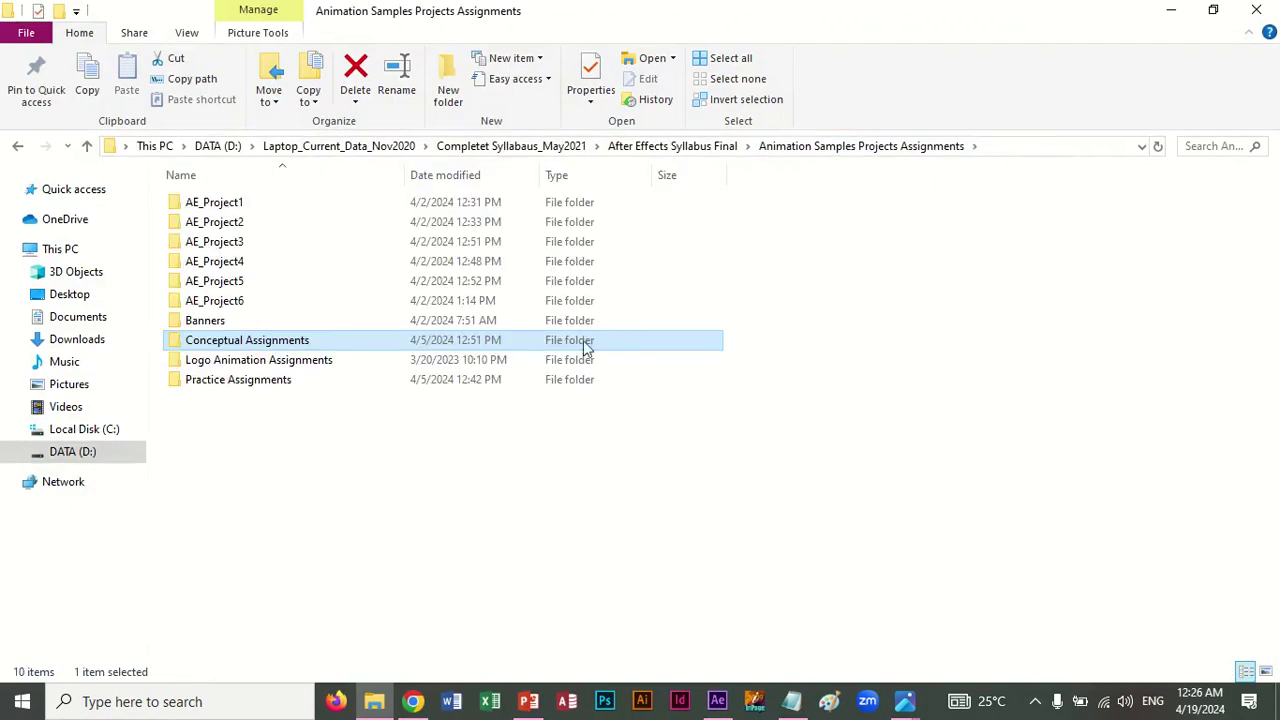
View the flowers and PA1 images from the Practice Assignments folder.
double_click(275, 386)
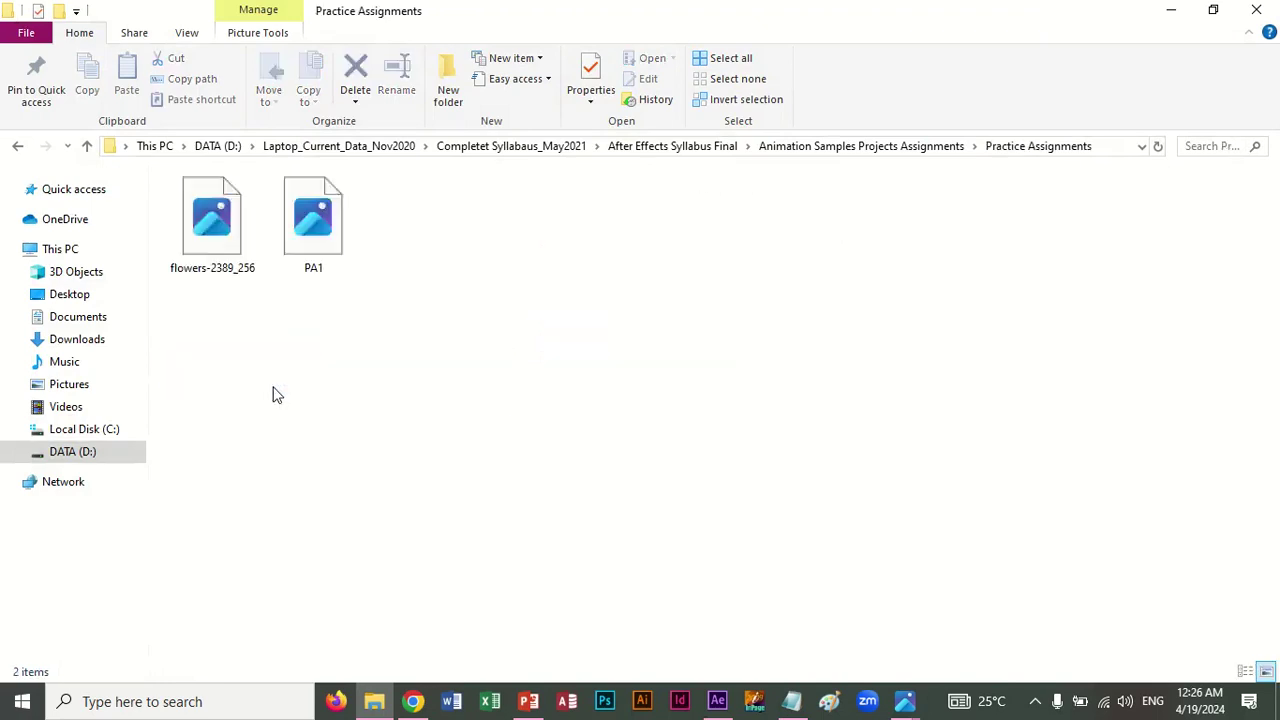
double_click(225, 240)
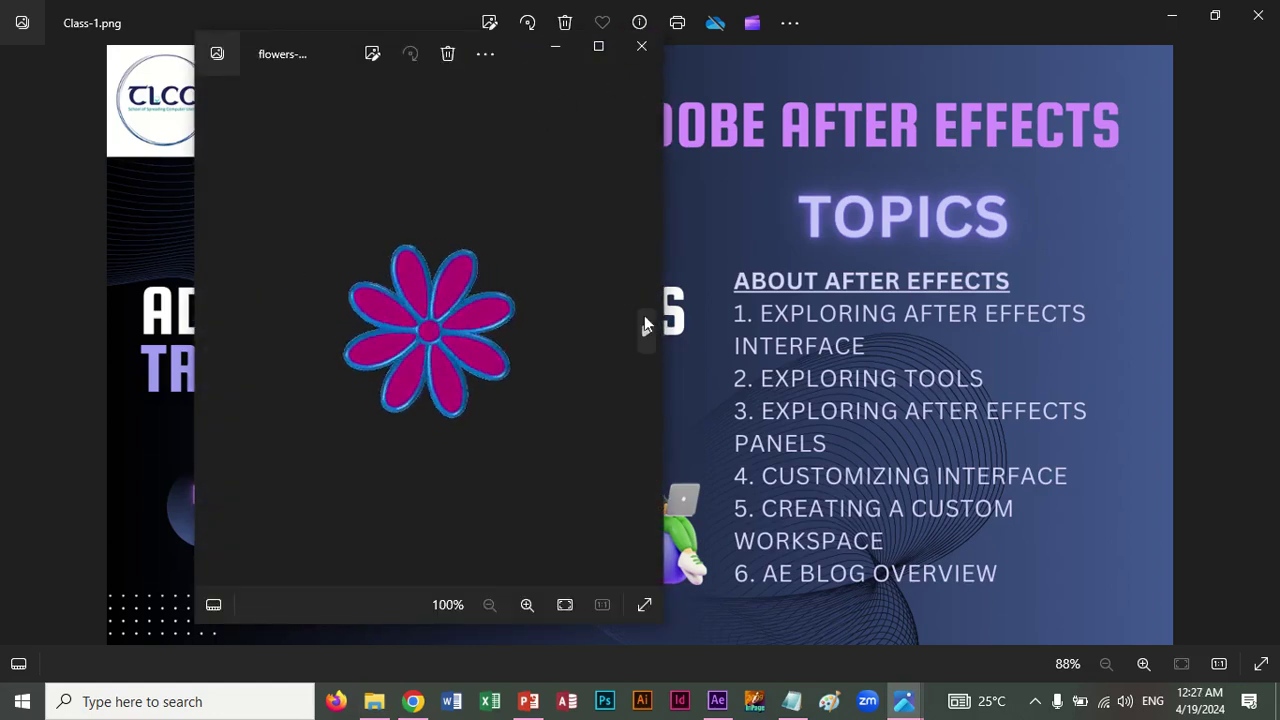
click(645, 325)
click(642, 47)
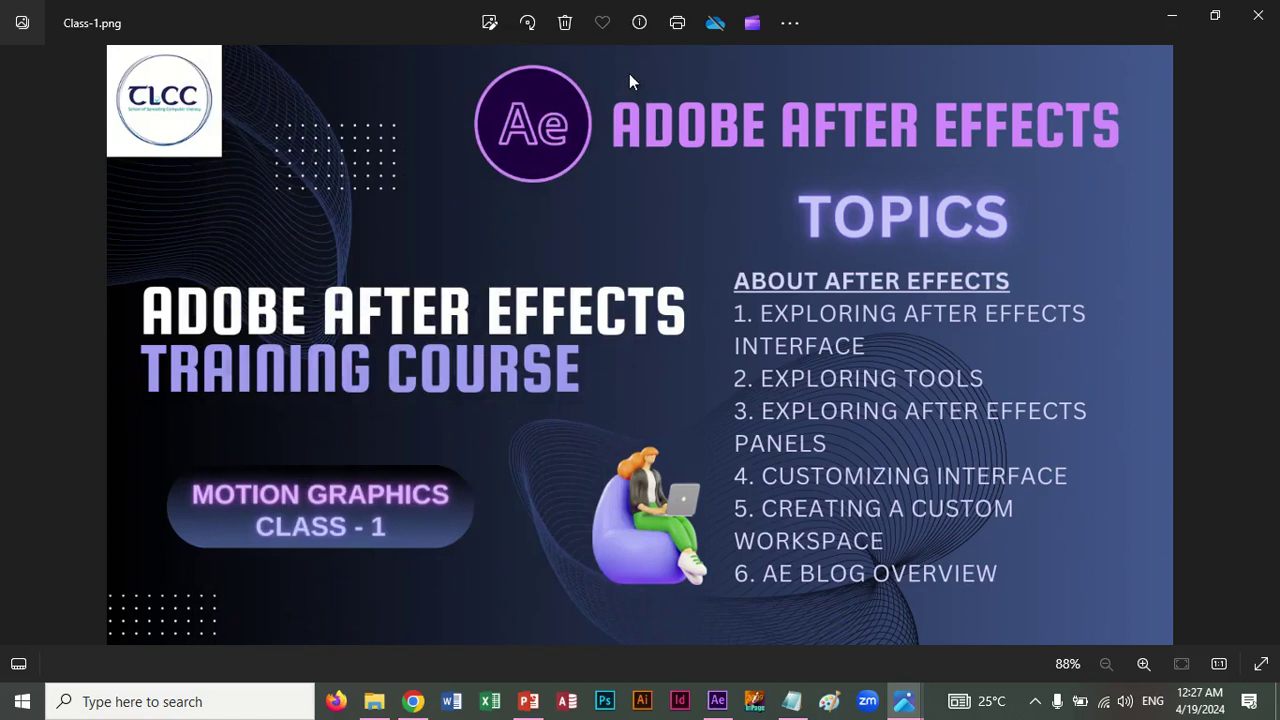
click(373, 702)
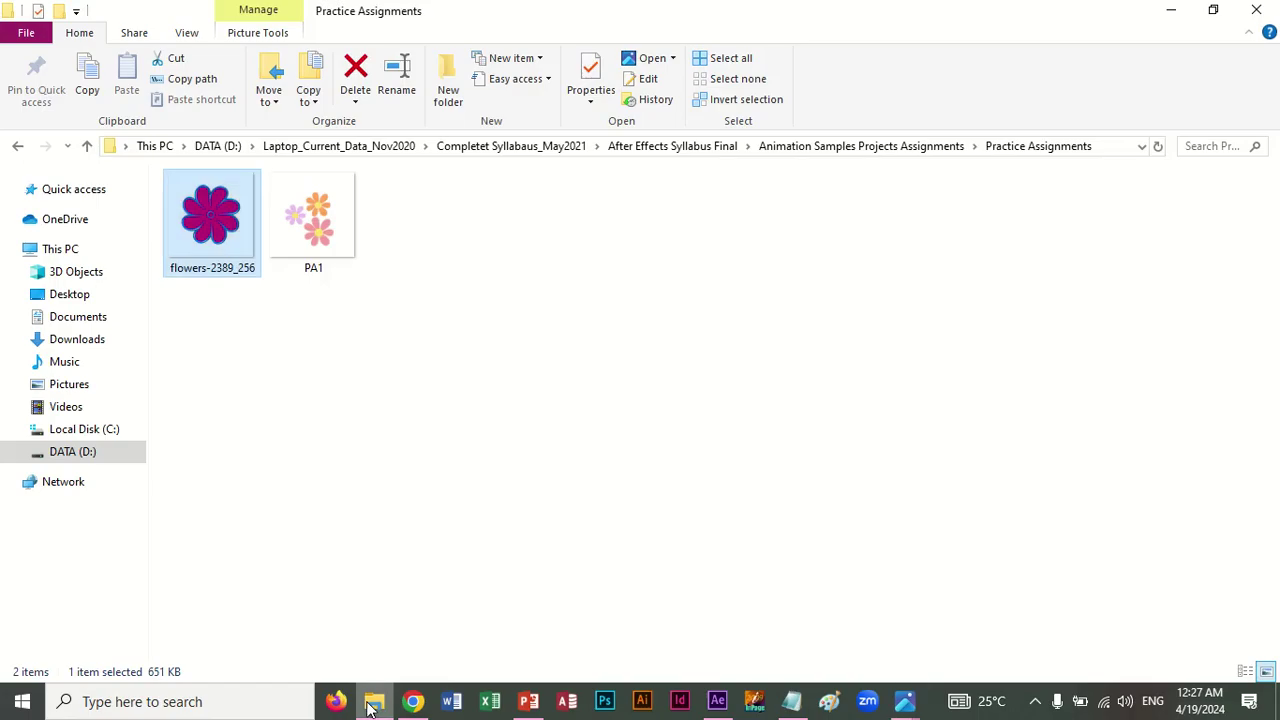
Look inside Logo Animation Assignments, then return to Animation Samples Projects Assignments.
click(935, 150)
double_click(250, 361)
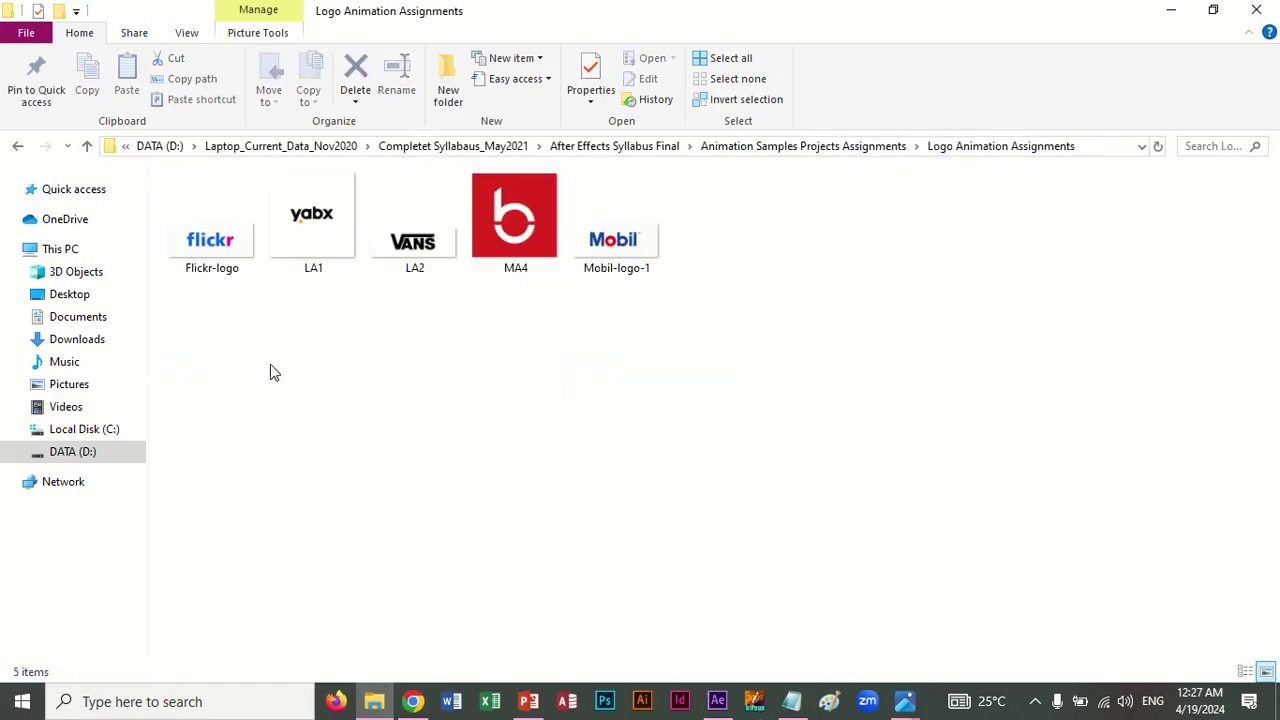
click(873, 148)
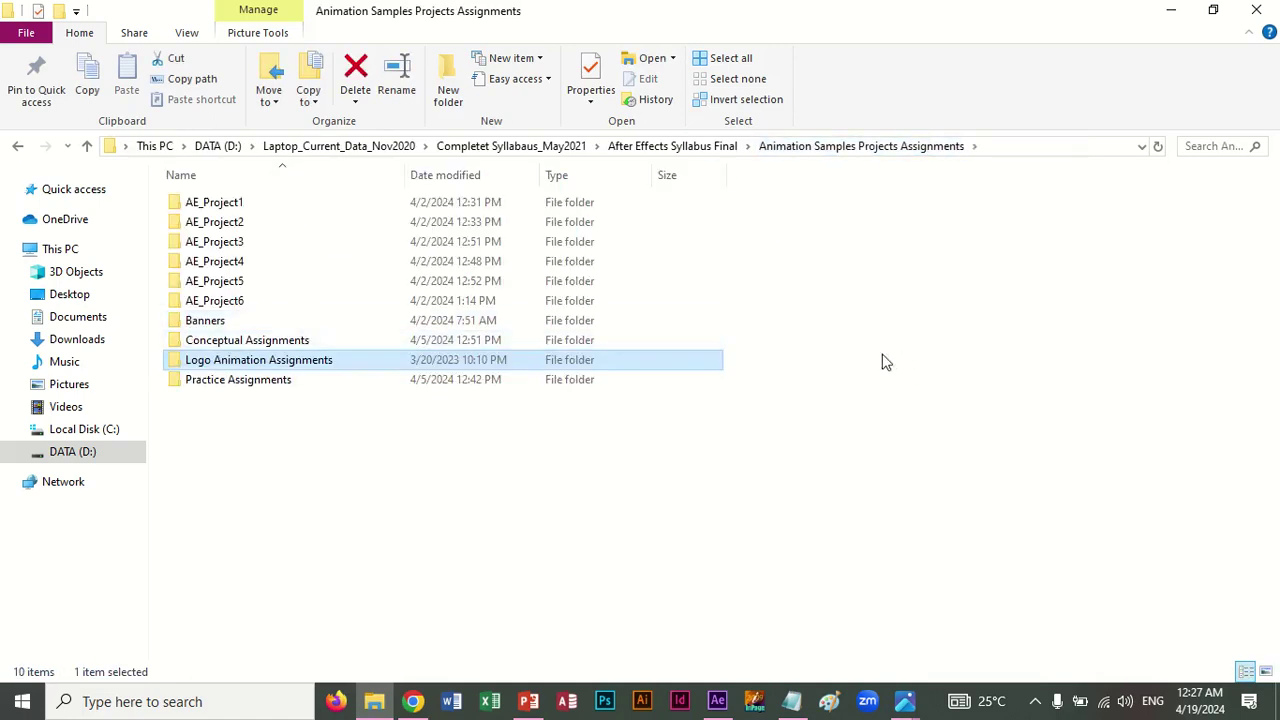
Play the Modern Photo Slideshow video in SlideShow_ After Effects, seeking ahead to the After Effects demo.
click(690, 150)
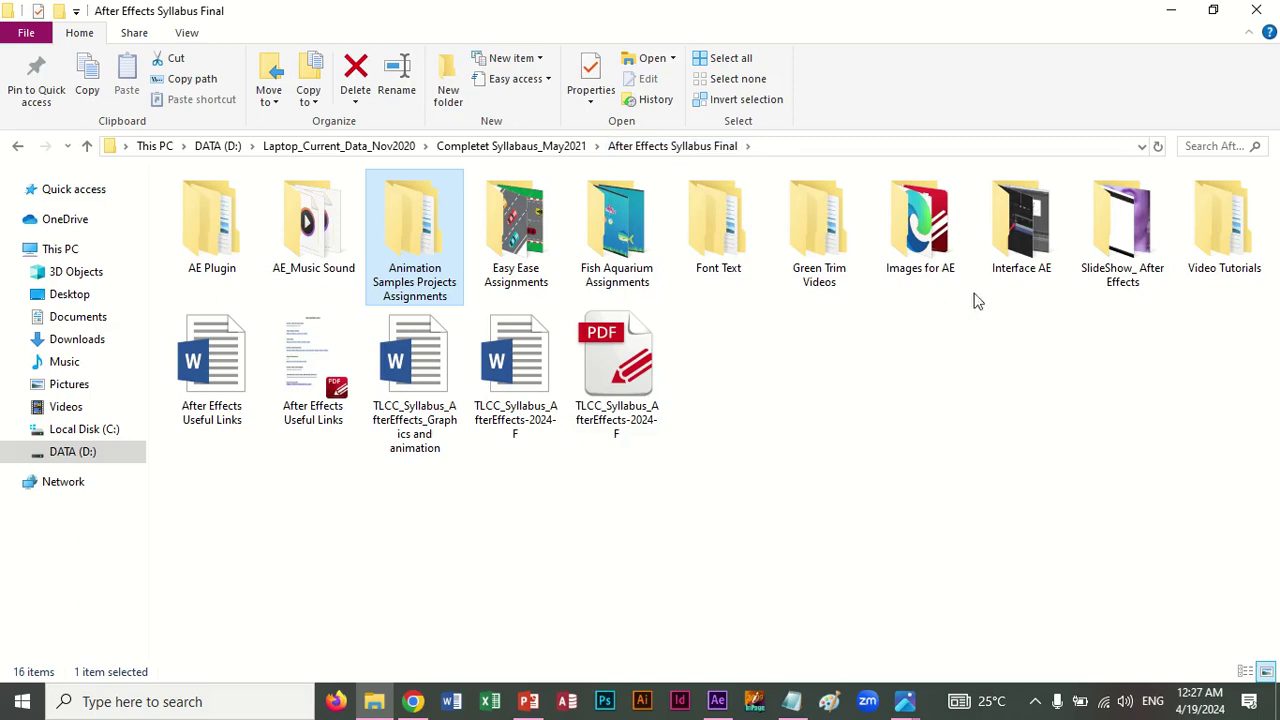
double_click(1133, 256)
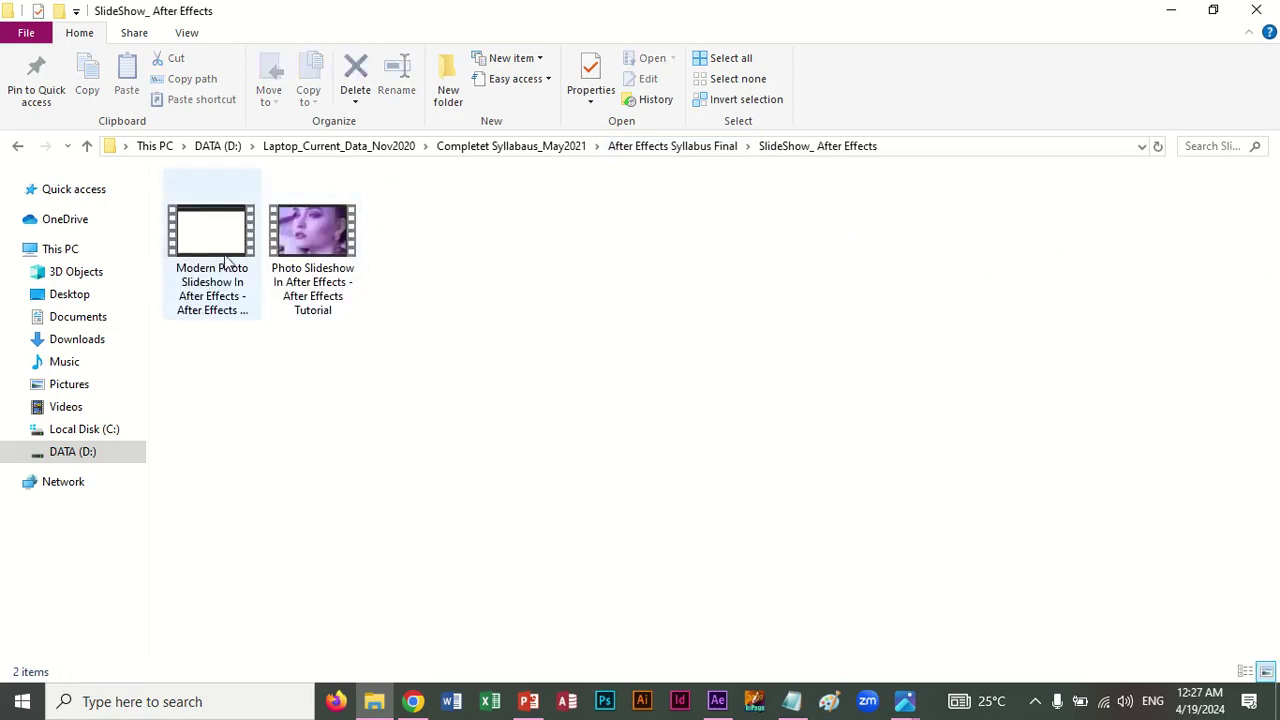
click(226, 262)
double_click(226, 262)
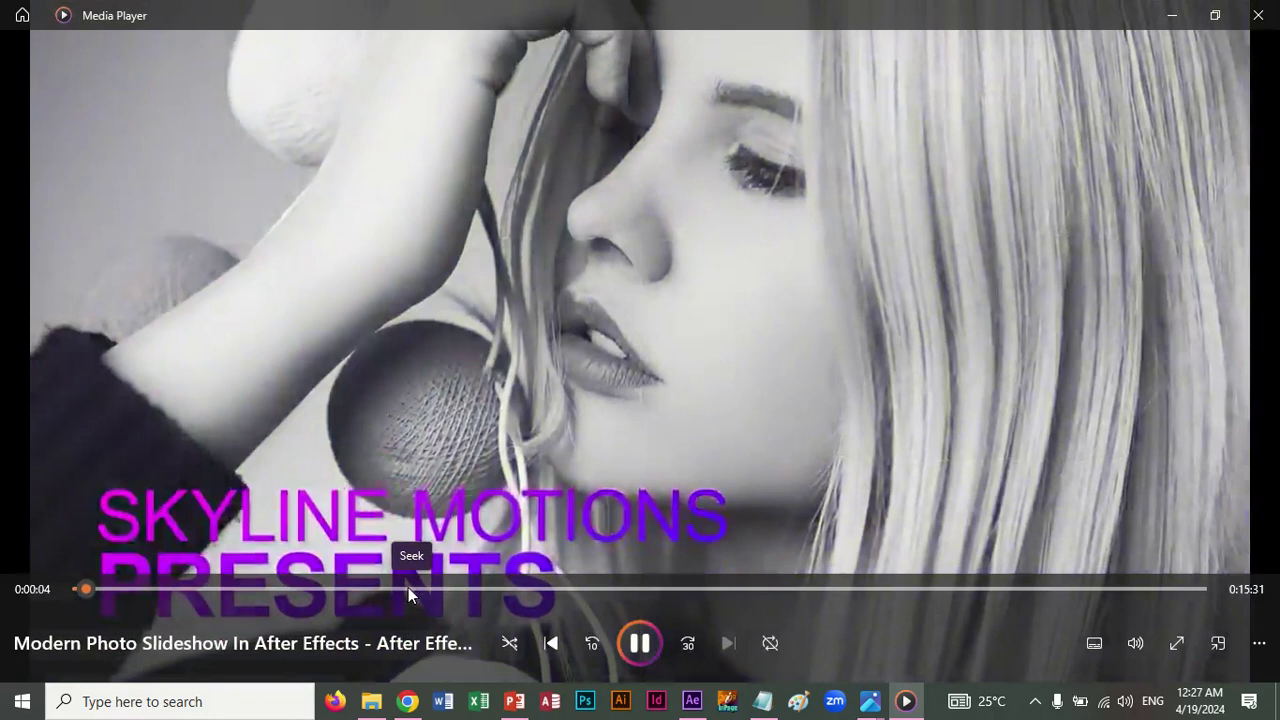
drag(408, 587, 618, 589)
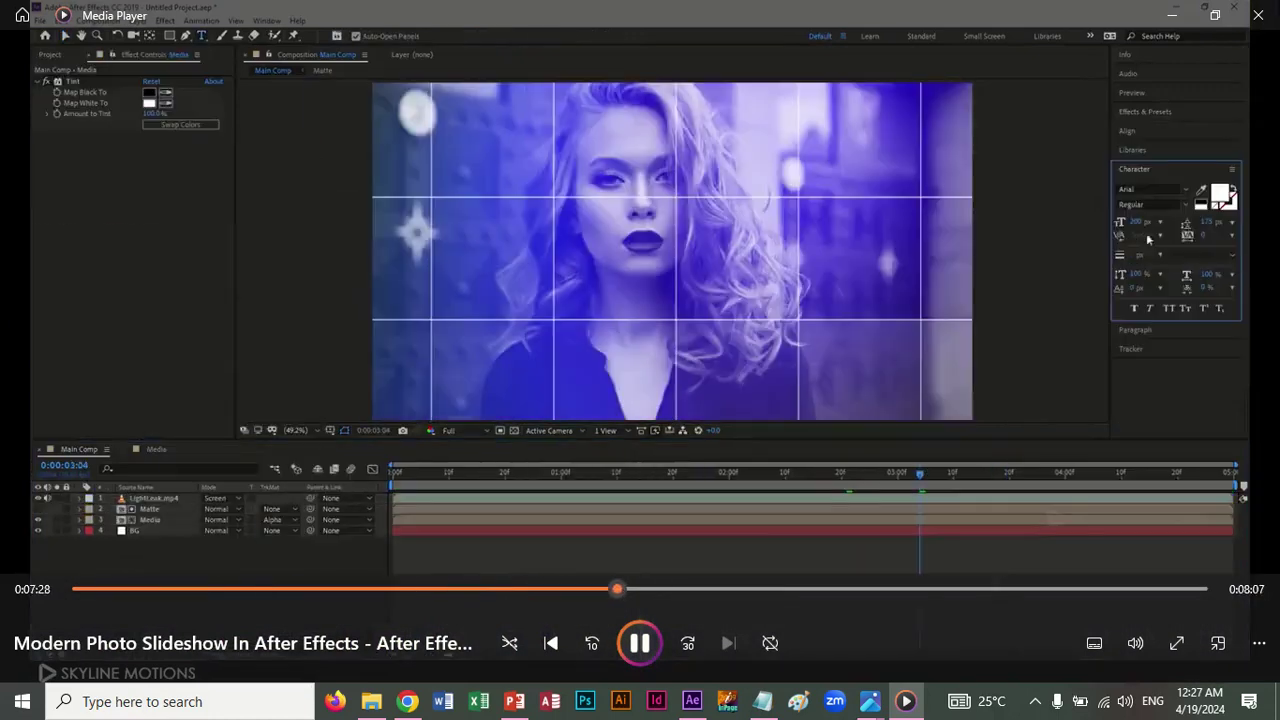
click(1257, 12)
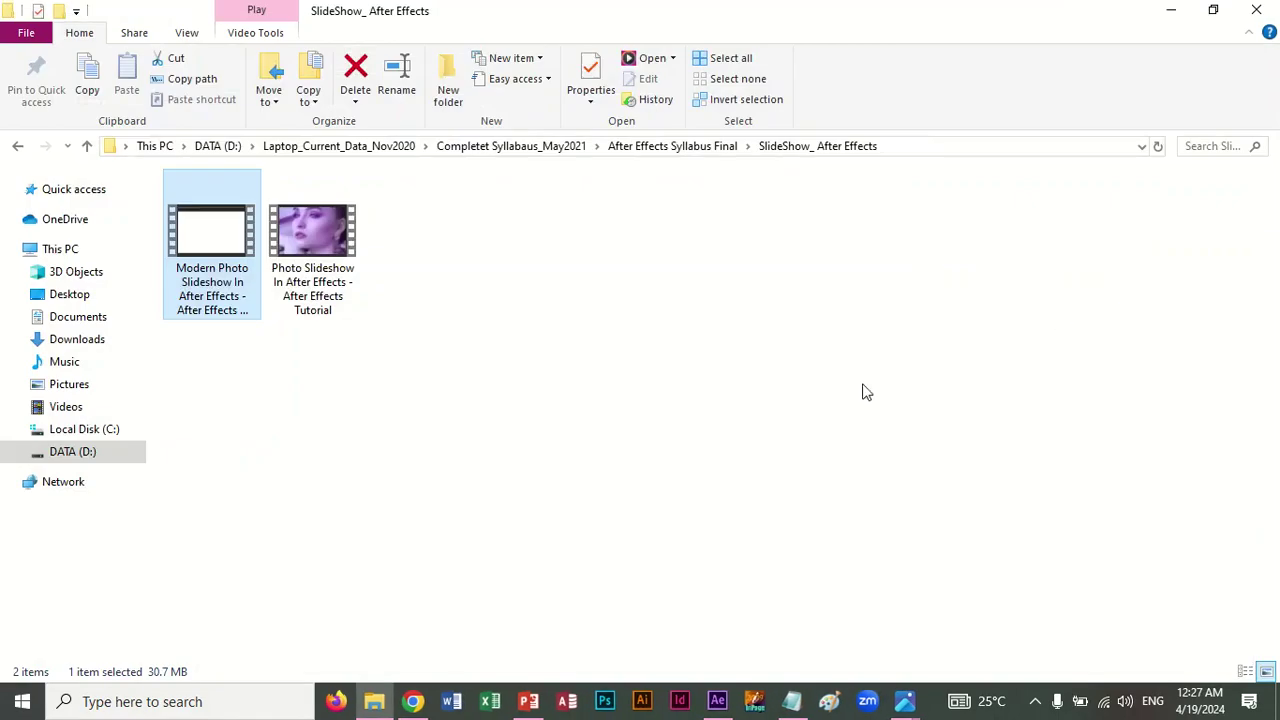
Go up to After Effects Syllabus Final and bring the Class-1.png topics slide back in Photos.
click(628, 150)
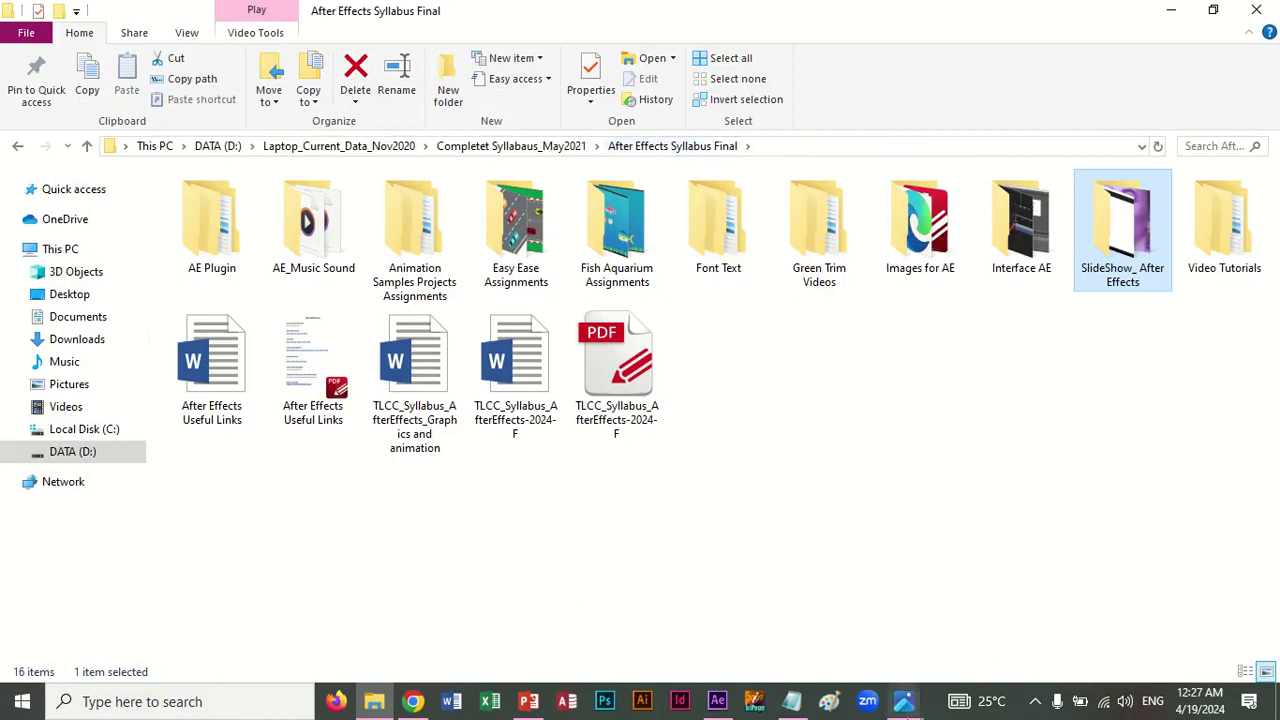
mouse_move(903, 706)
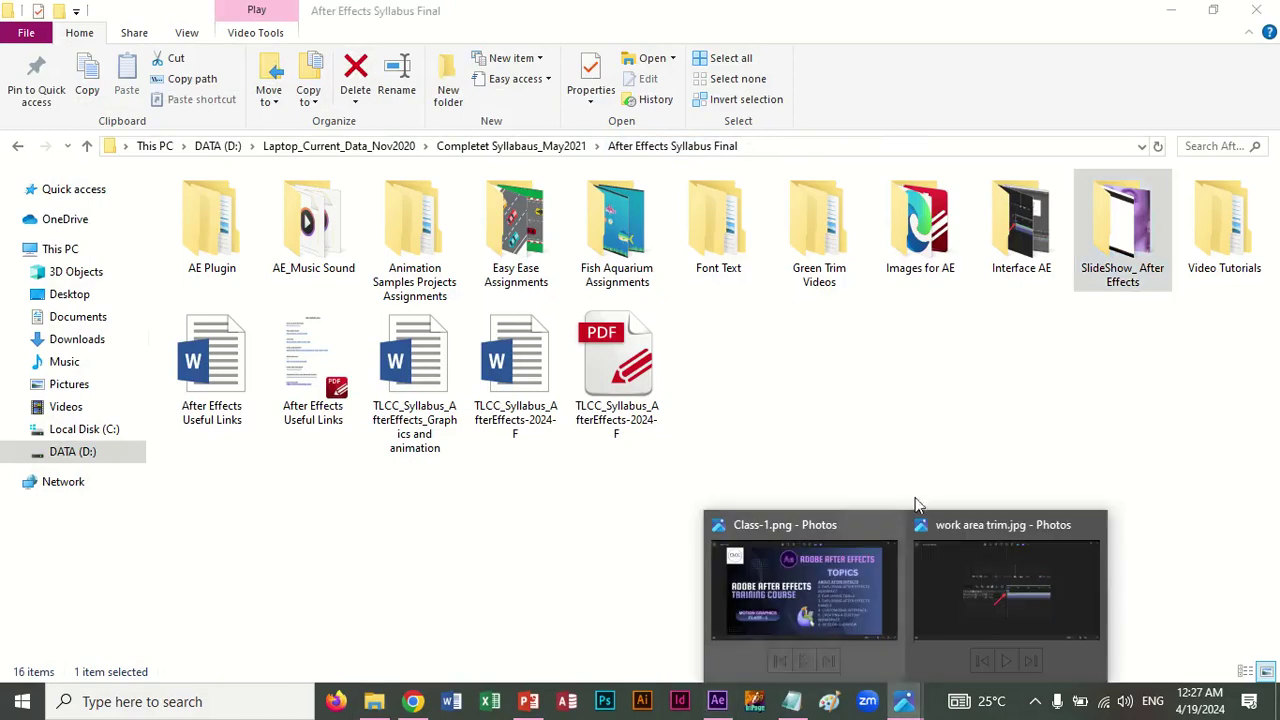
click(820, 614)
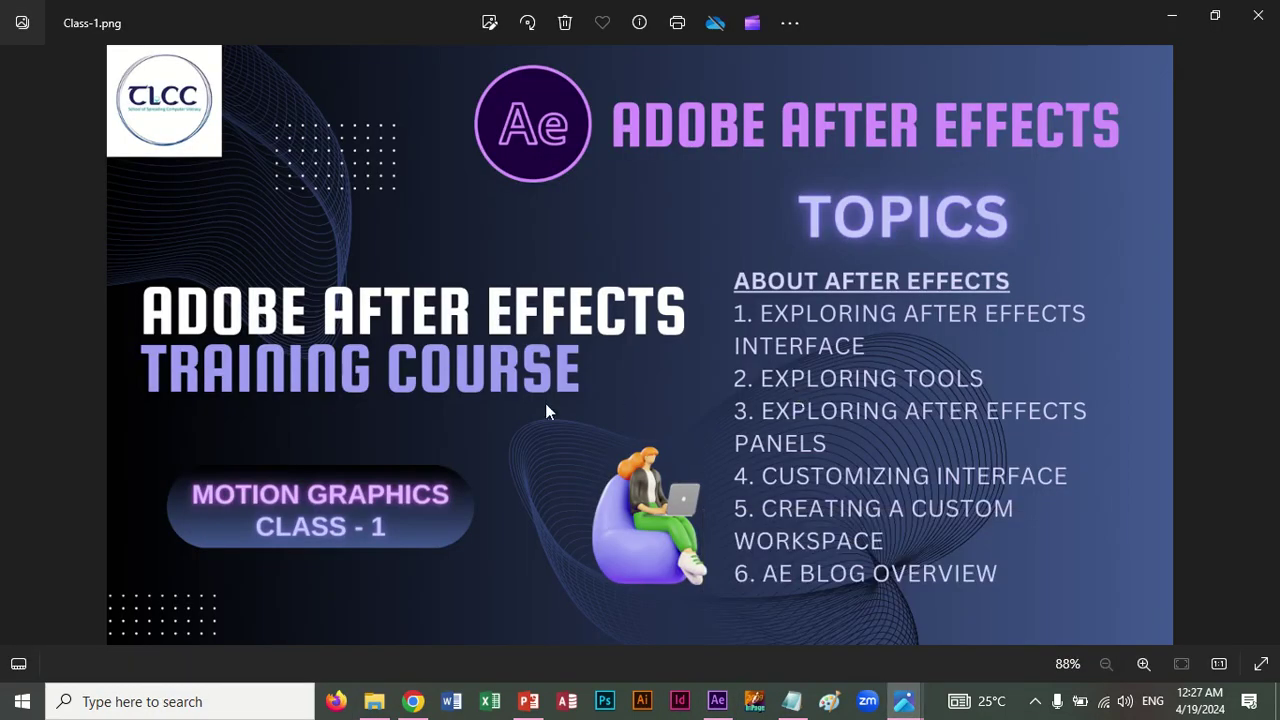